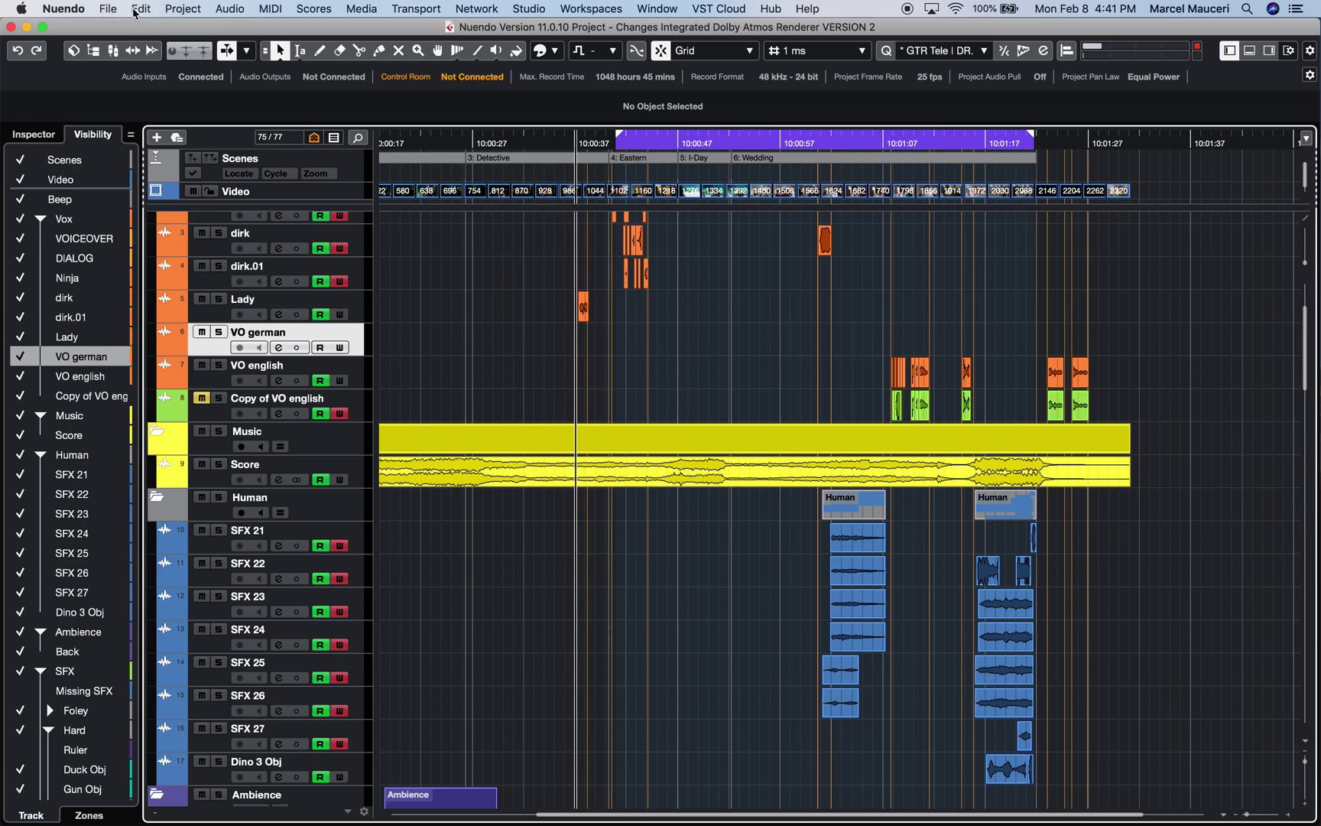
# Open Key Commands, expand the ADM Editor group and select ADM Authoring for Dolby Atmos
pyautogui.click(137, 9)
pyautogui.click(186, 567)
pyautogui.scroll(1, 277, 493)
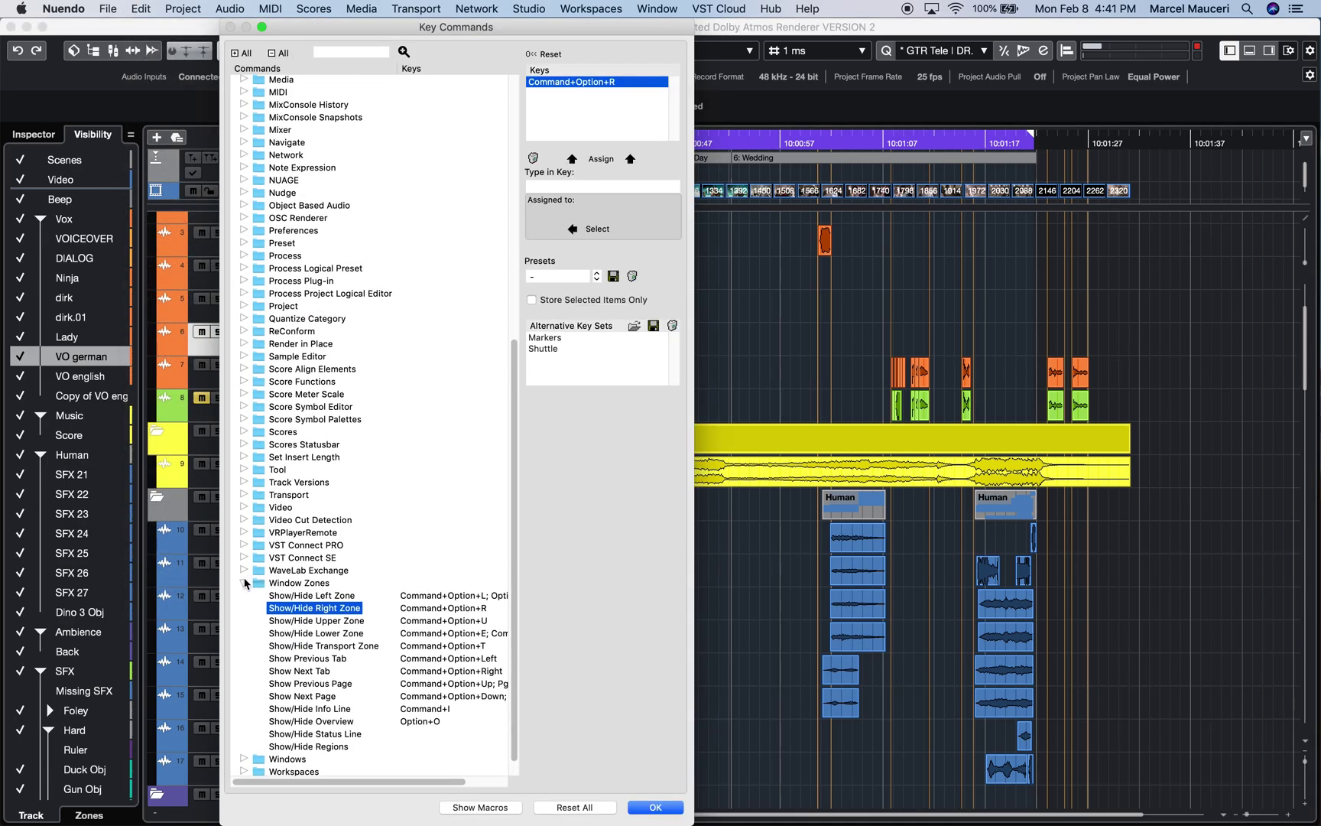
pyautogui.click(243, 583)
pyautogui.scroll(5, 336, 353)
pyautogui.hscroll(-2, 336, 352)
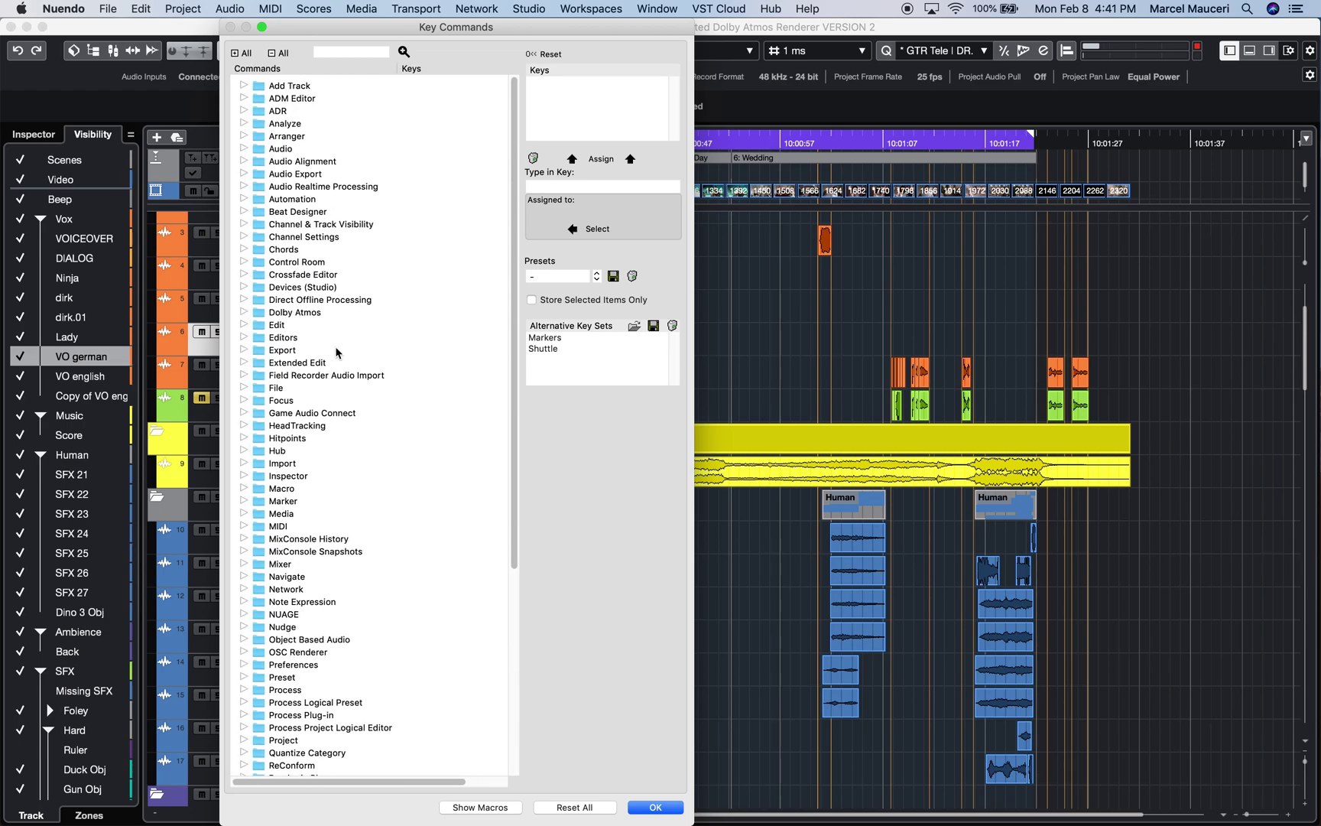
pyautogui.click(244, 99)
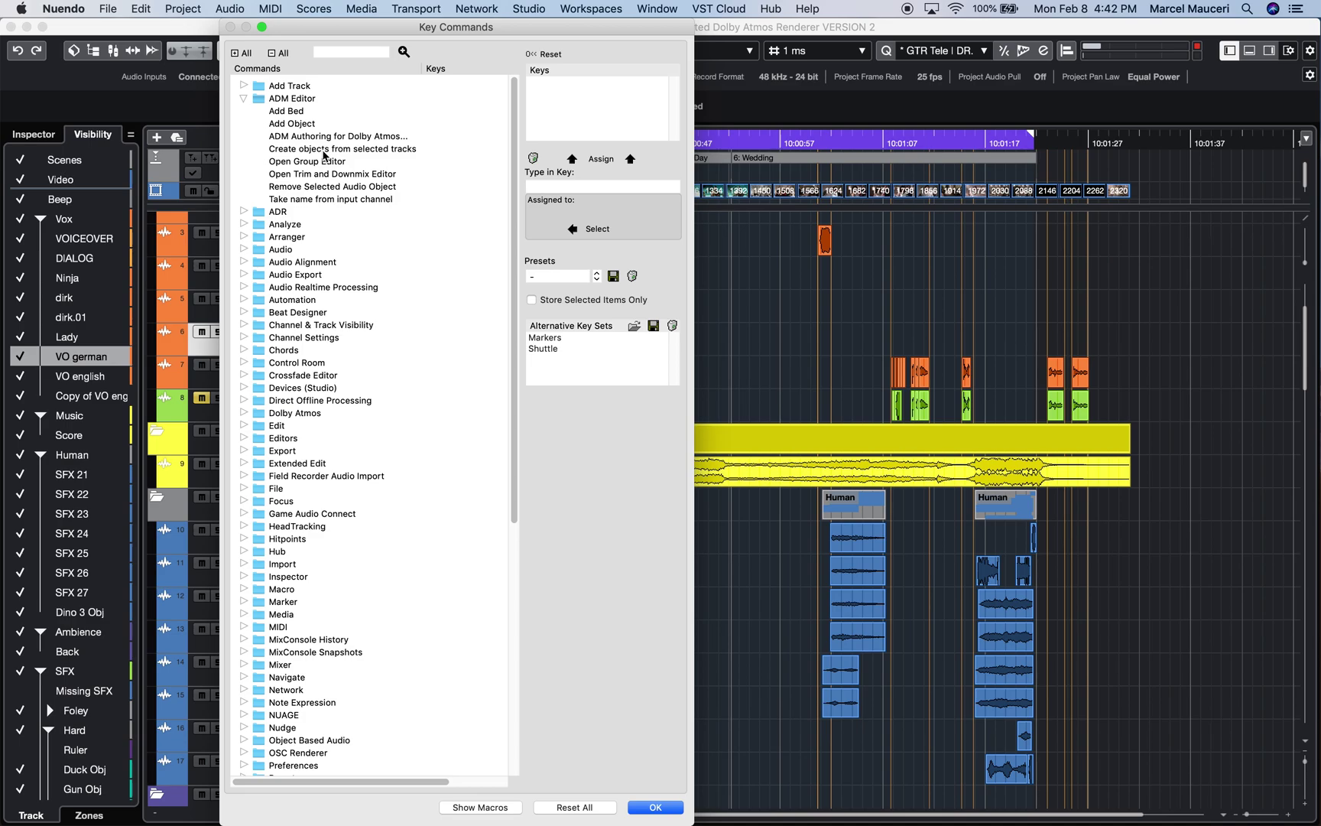
pyautogui.click(325, 136)
# Browse the key command presets list and dismiss it without applying a preset
pyautogui.hscroll(2, 344, 153)
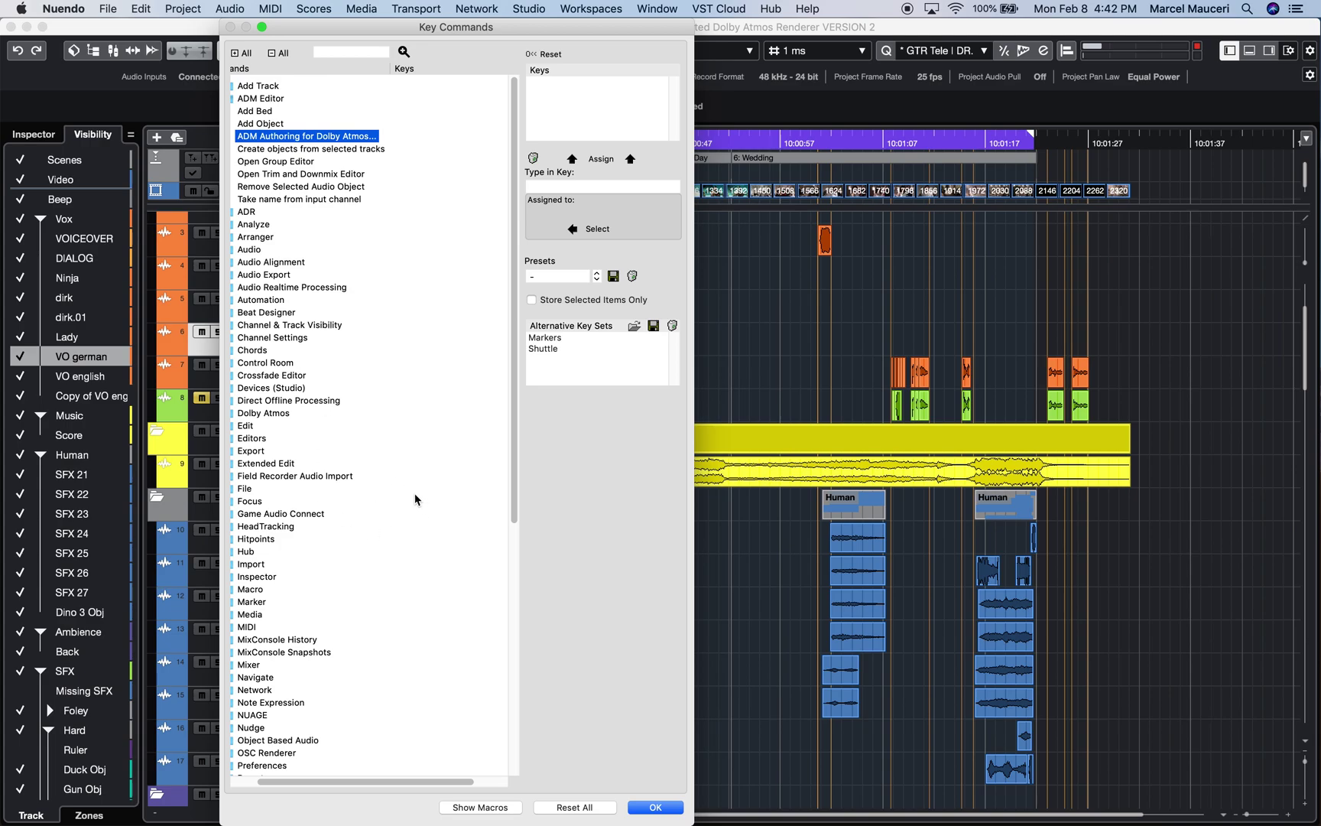
pyautogui.click(597, 277)
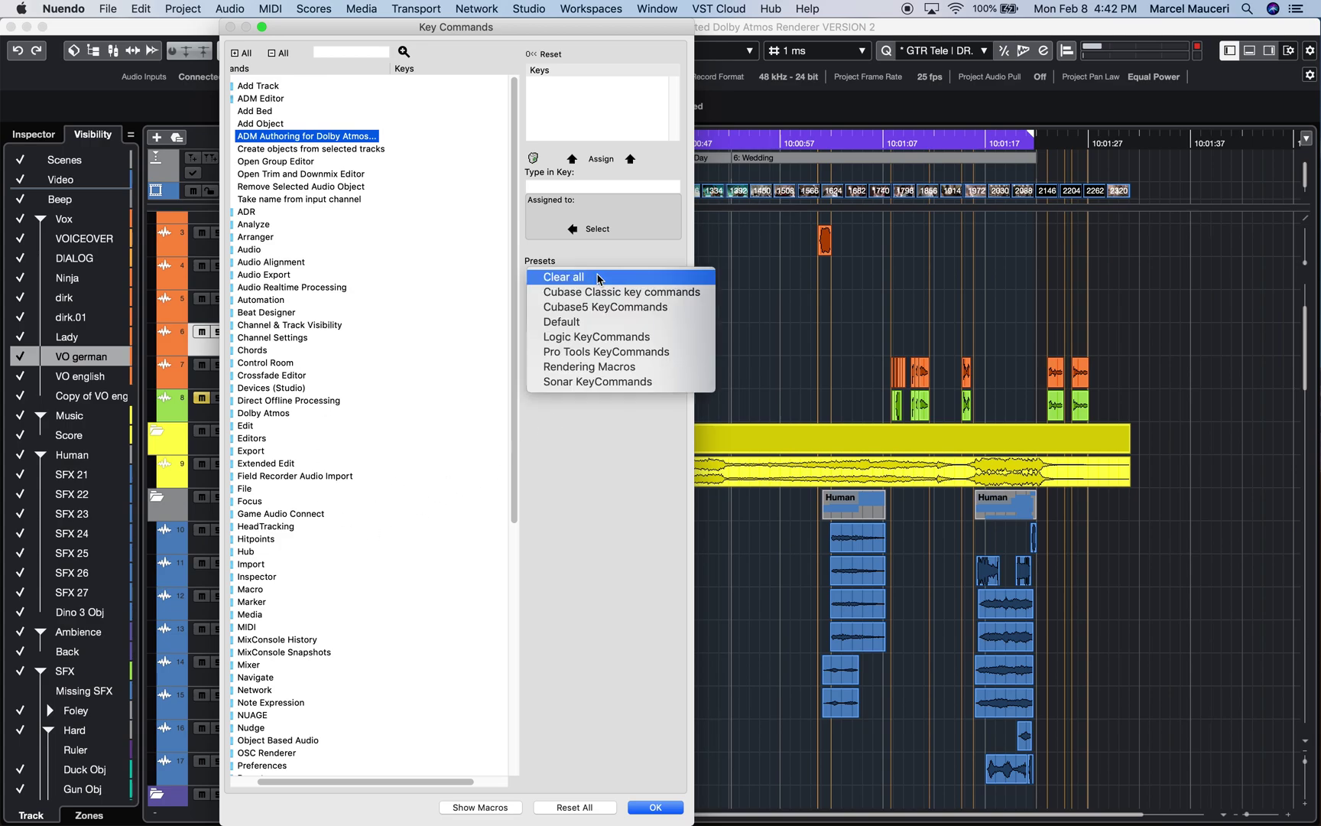
pyautogui.click(501, 226)
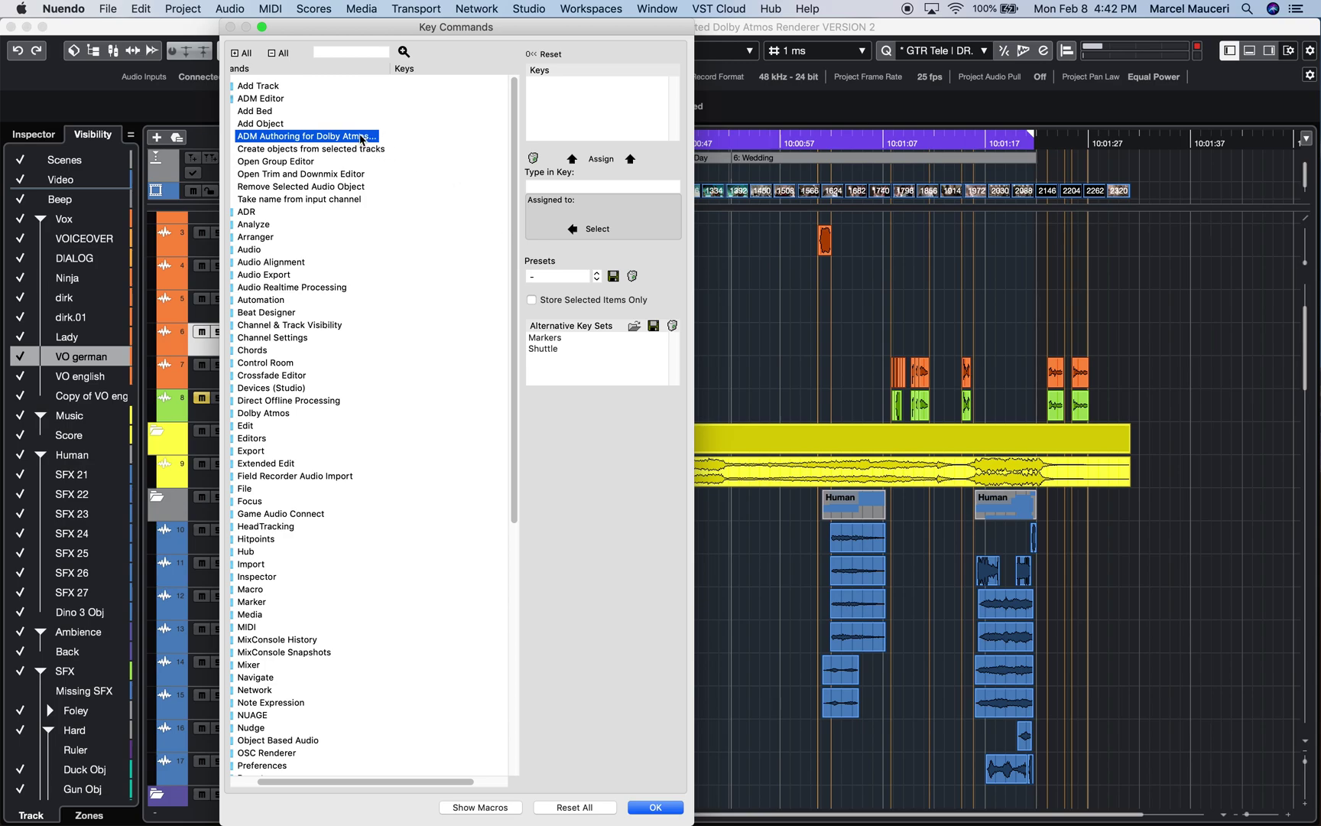
pyautogui.hscroll(-2, 363, 168)
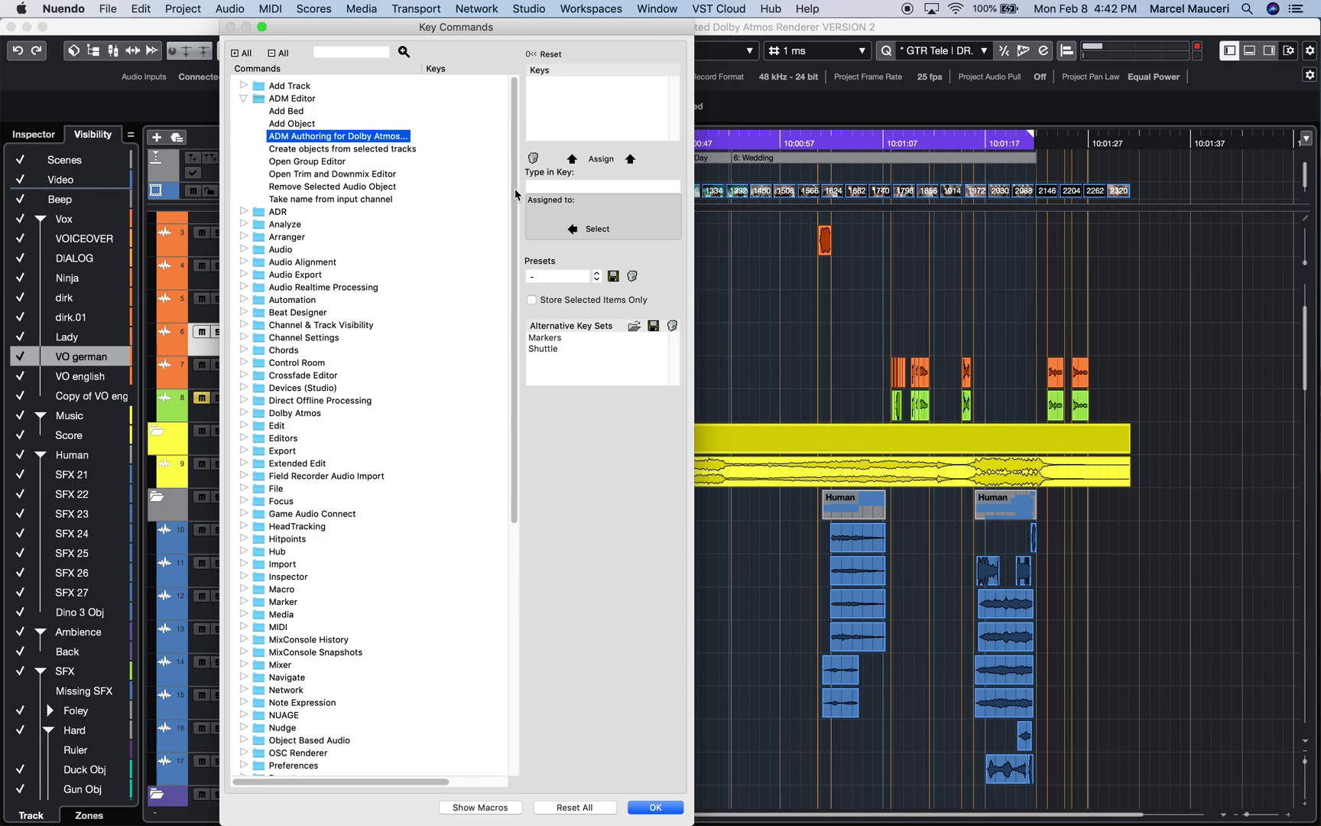
# Assign Q to ADM Authoring for Dolby Atmos, replacing Quantize, and test the shortcut
pyautogui.click(554, 186)
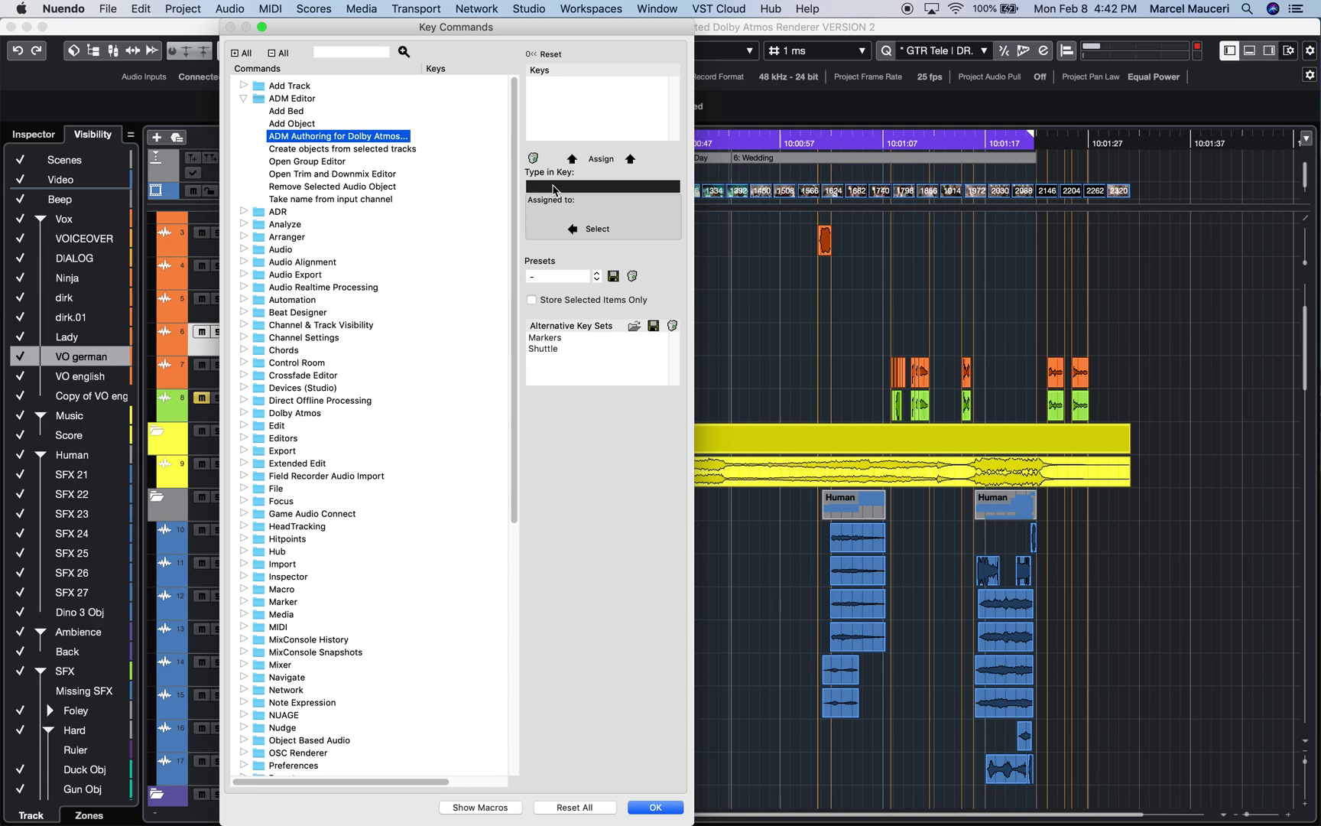
pyautogui.press('q')
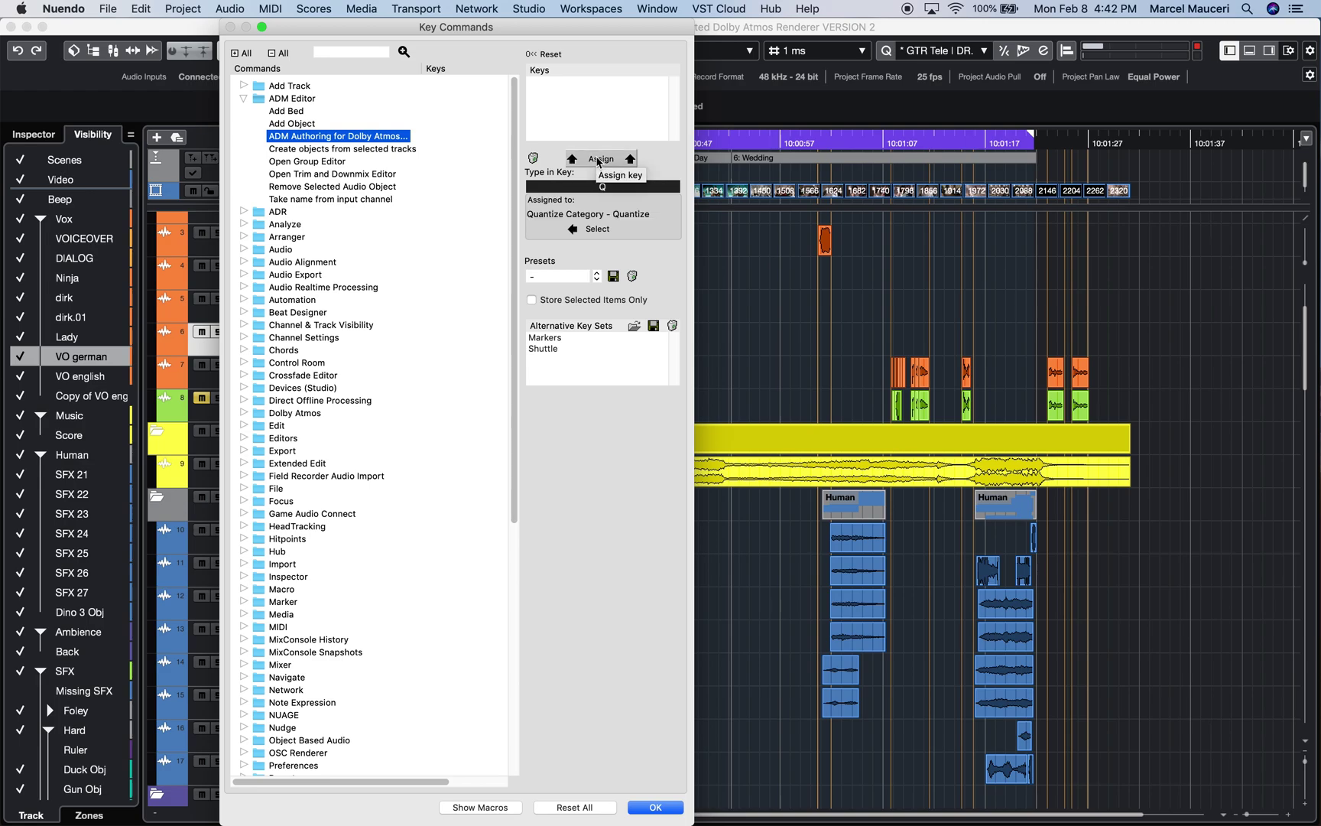
pyautogui.click(598, 160)
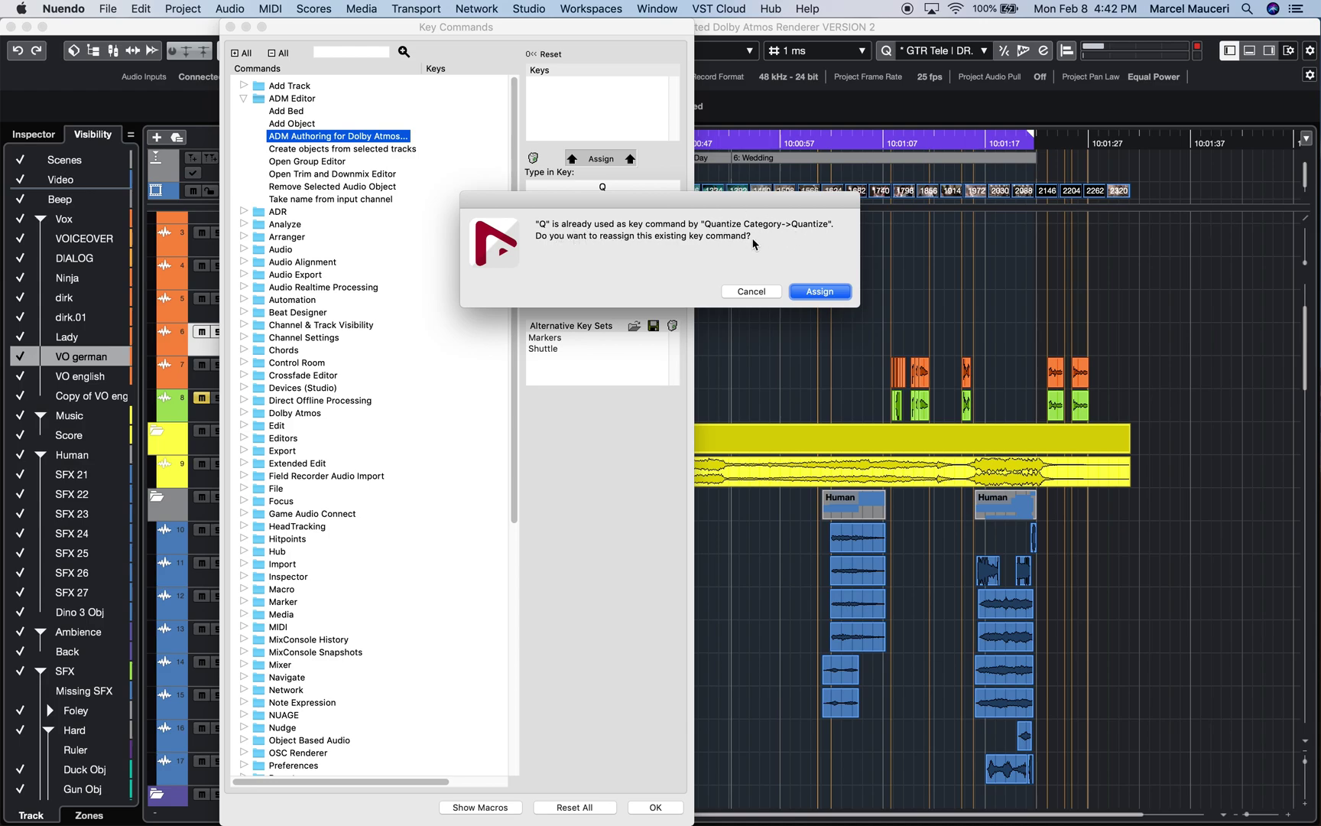
pyautogui.click(816, 292)
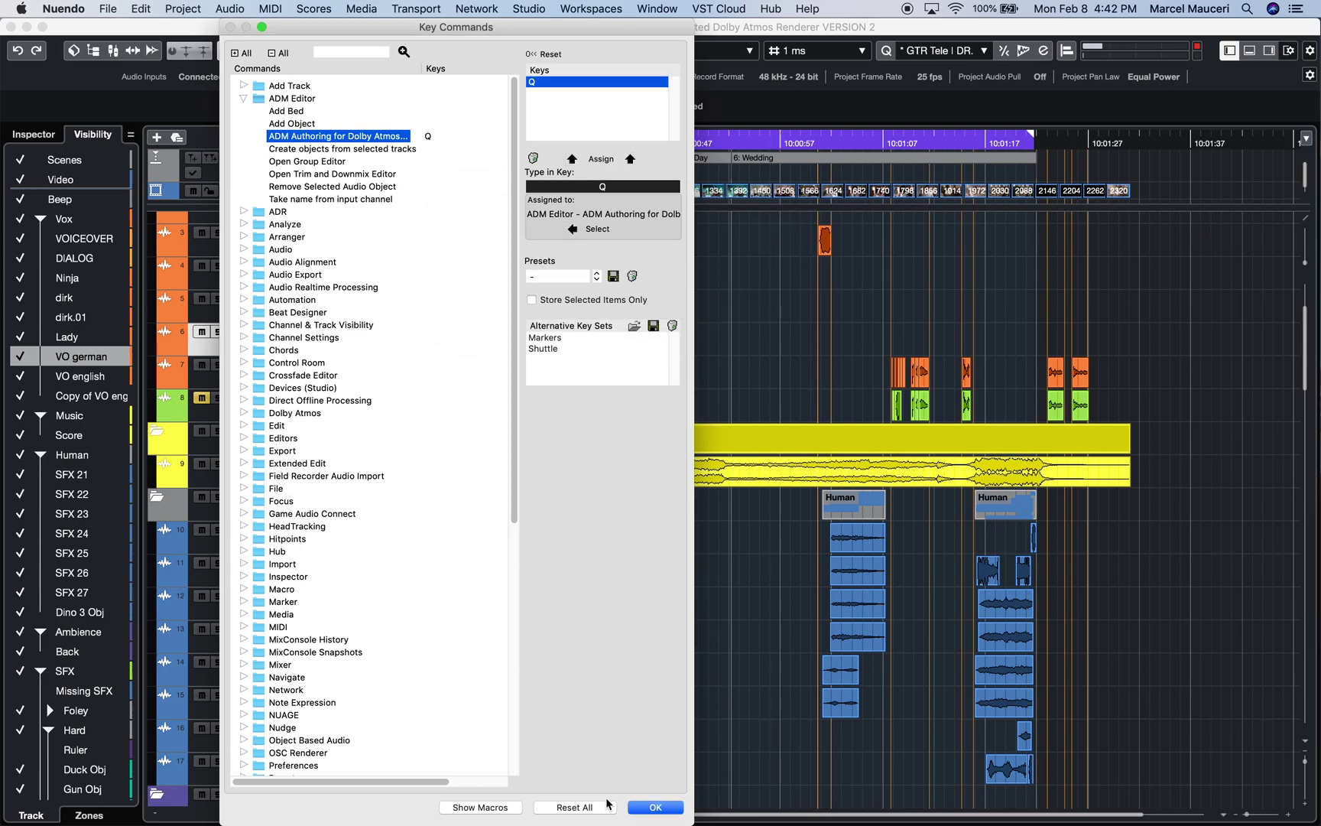
pyautogui.click(654, 808)
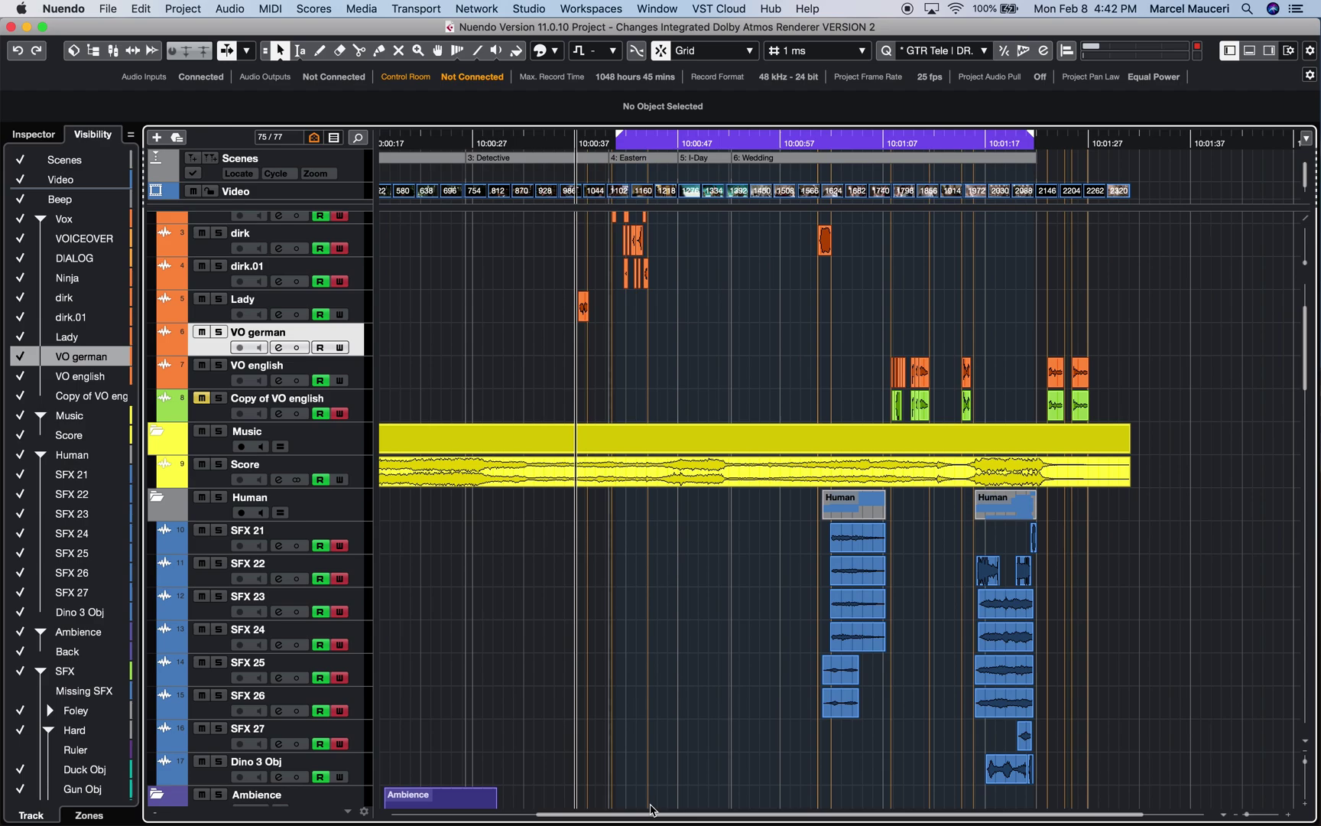
pyautogui.press('q')
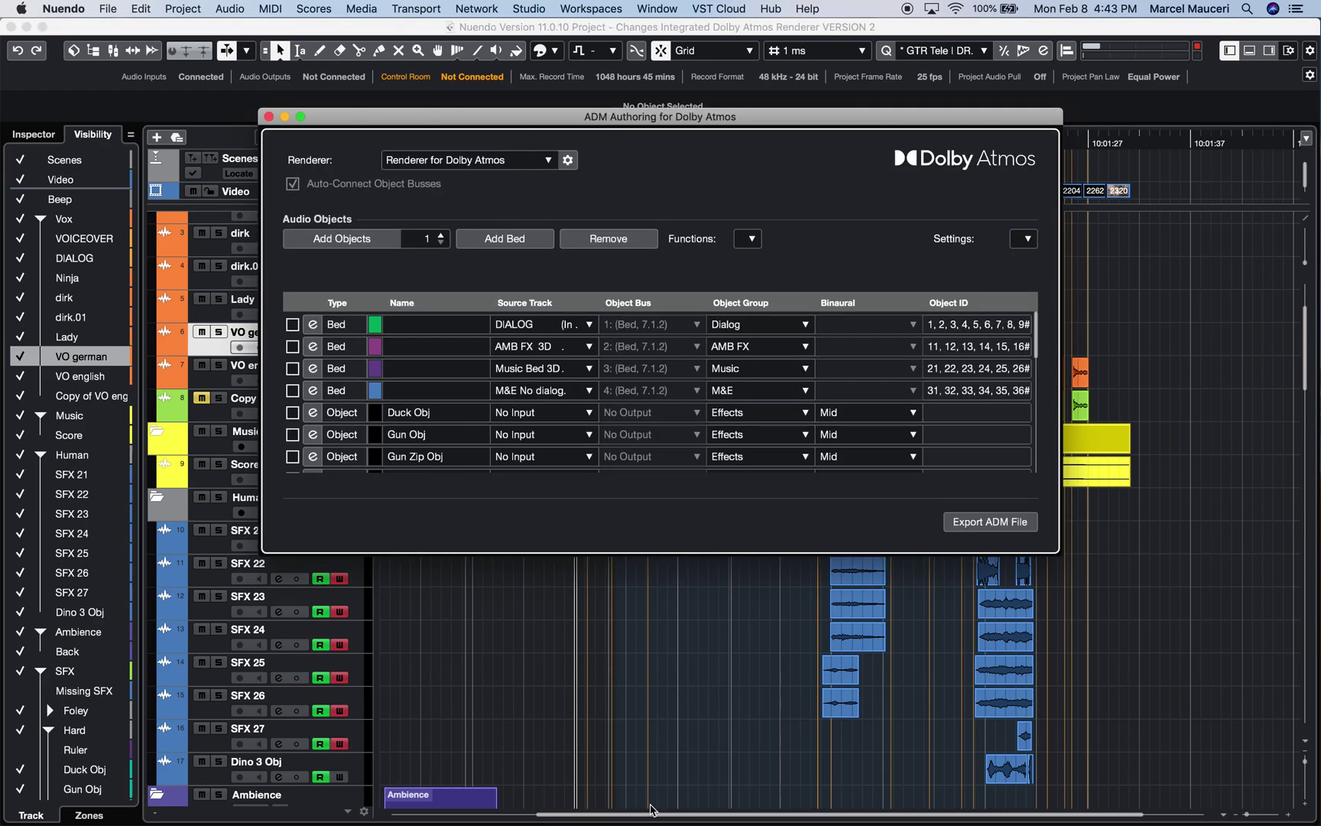
# Close ADM Authoring, reopen Key Commands and select External OSC Renderer Setup under OSC Renderer
pyautogui.press('q')
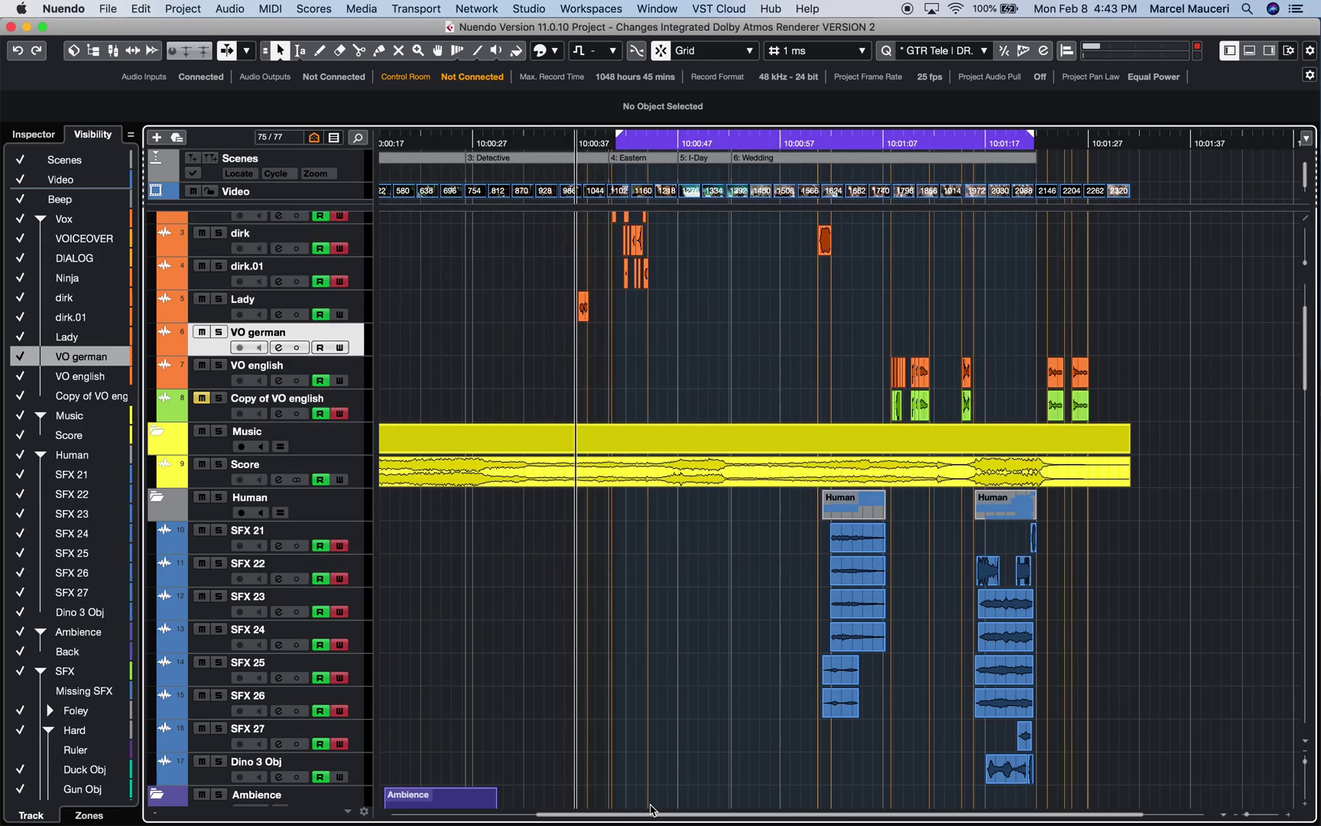
pyautogui.click(134, 10)
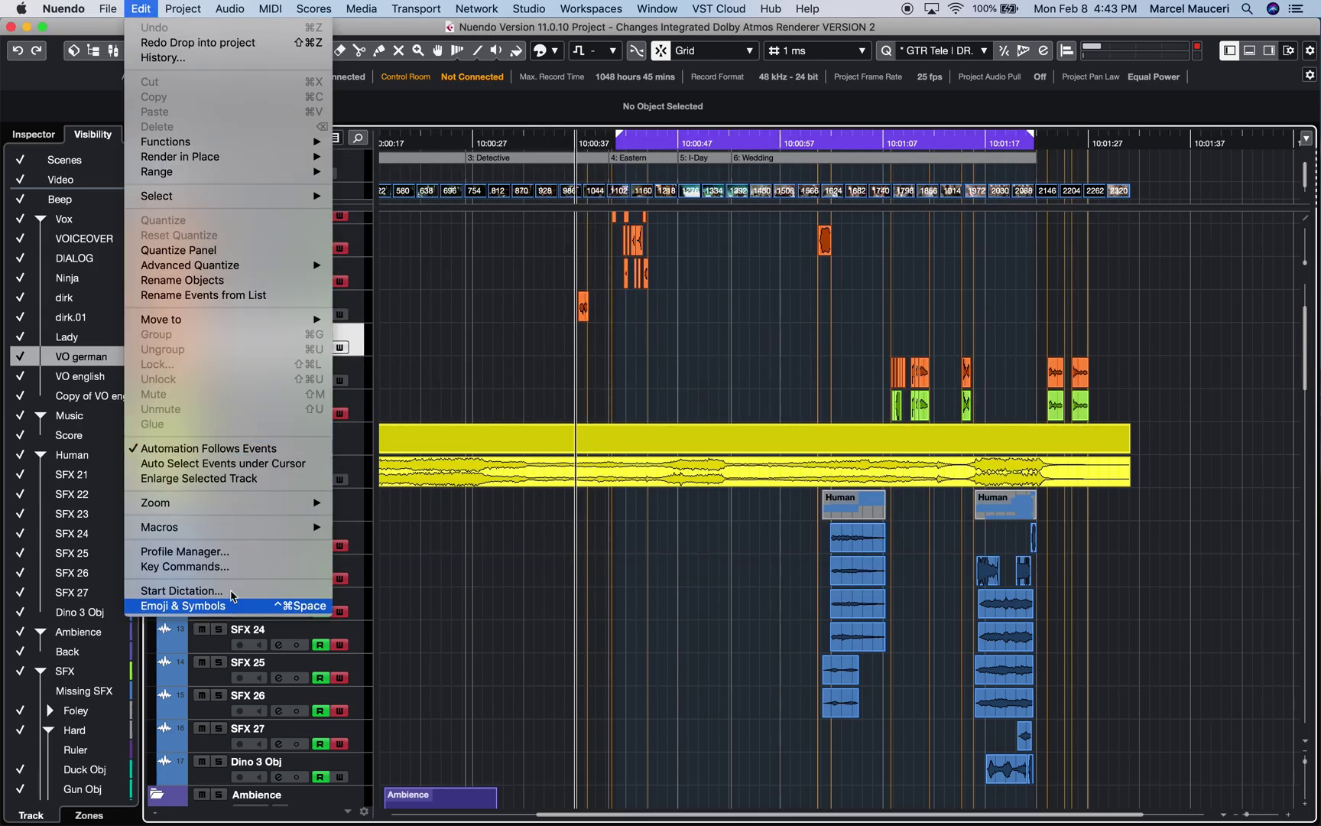
pyautogui.click(214, 566)
pyautogui.scroll(-15, 248, 369)
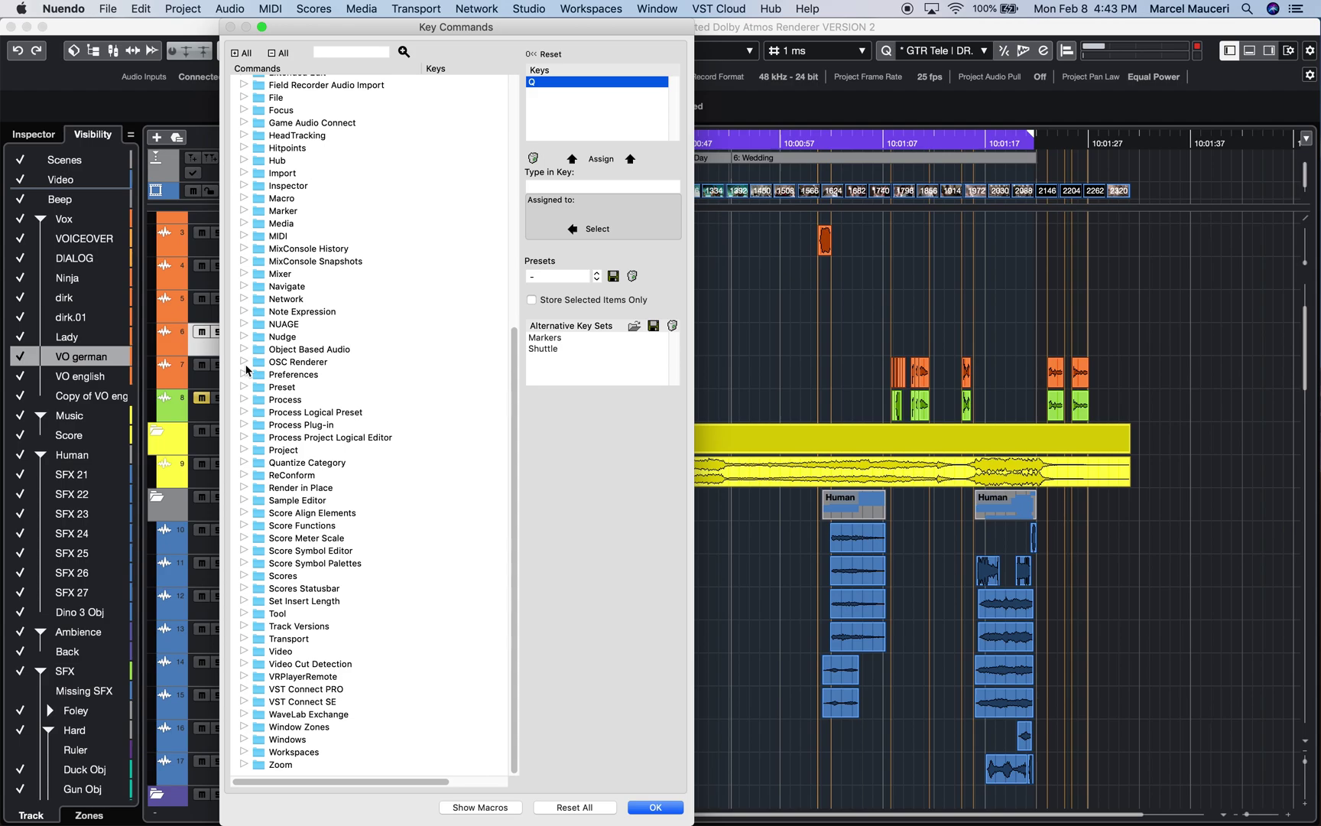
pyautogui.click(245, 364)
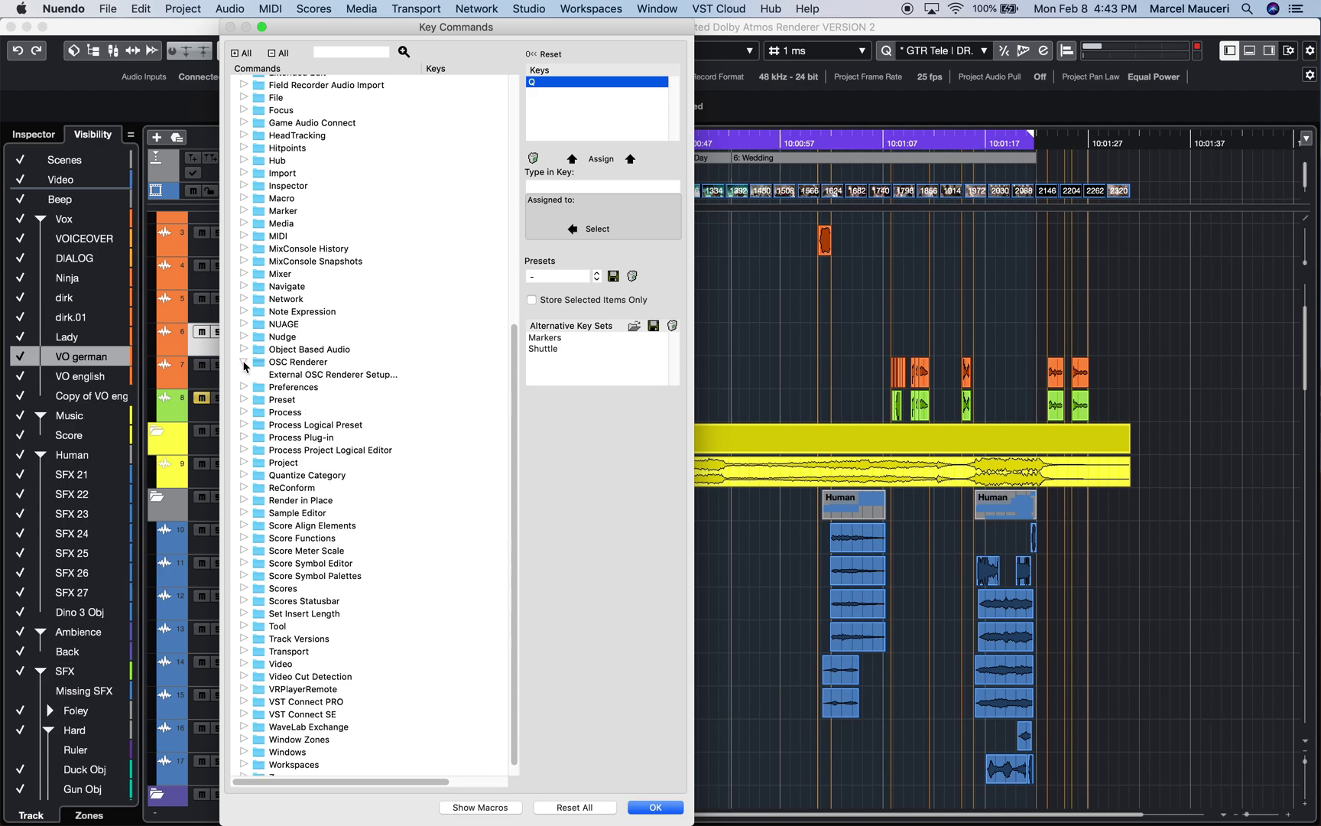
pyautogui.click(309, 374)
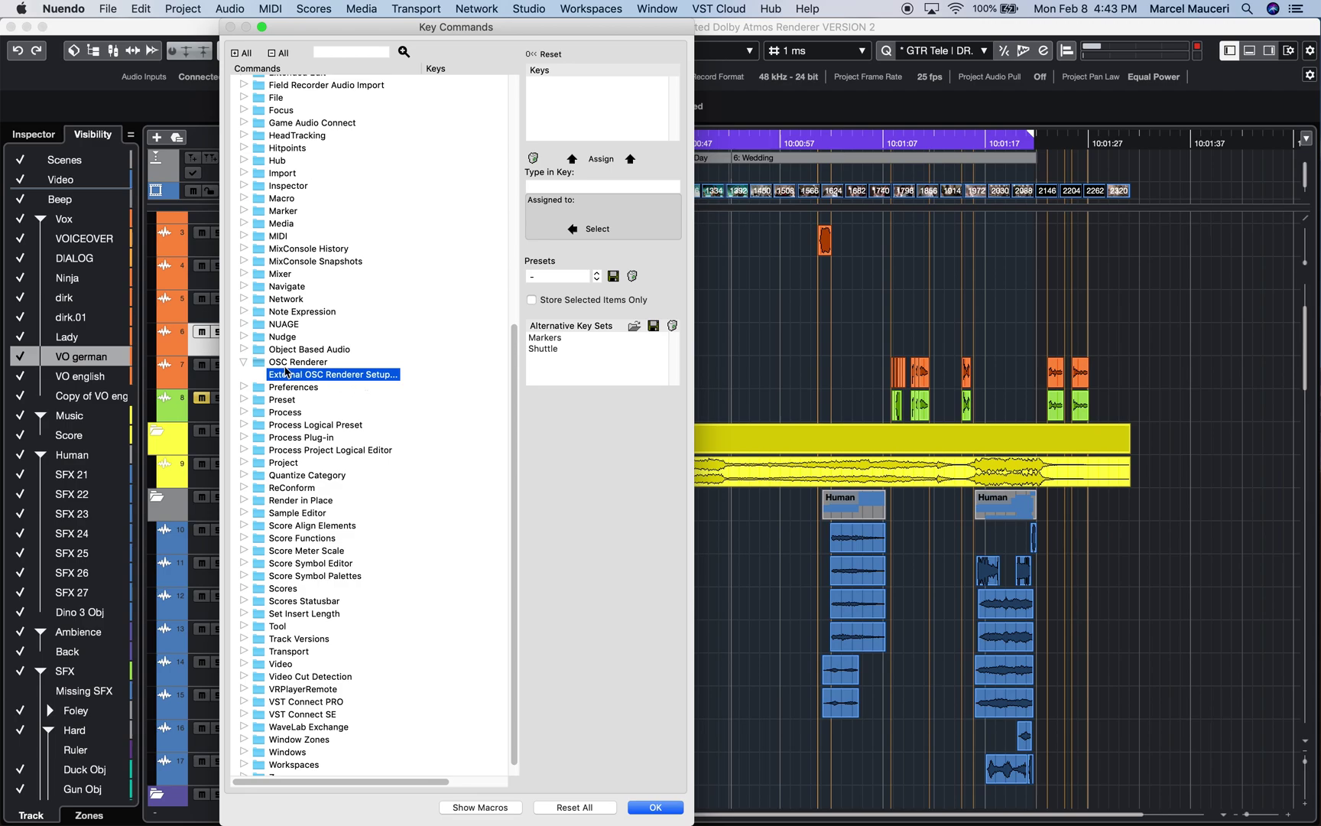
# Close Key Commands and open Preferences at the Editing-Tool Modifiers page
pyautogui.press('Return')
pyautogui.click(64, 8)
pyautogui.click(84, 54)
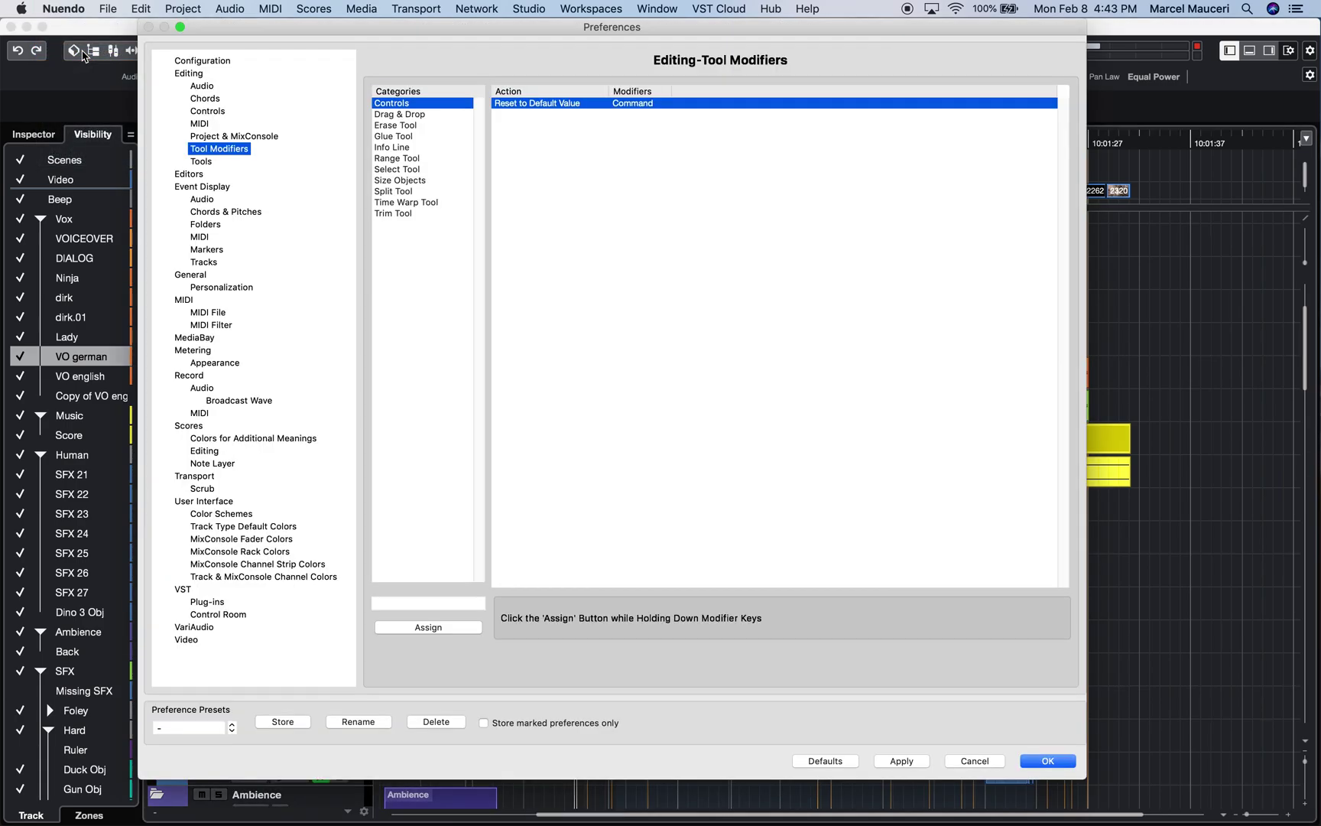
# Set Event Display-Markers Show Marker Lines to From Active Marker Track and apply
pyautogui.click(214, 252)
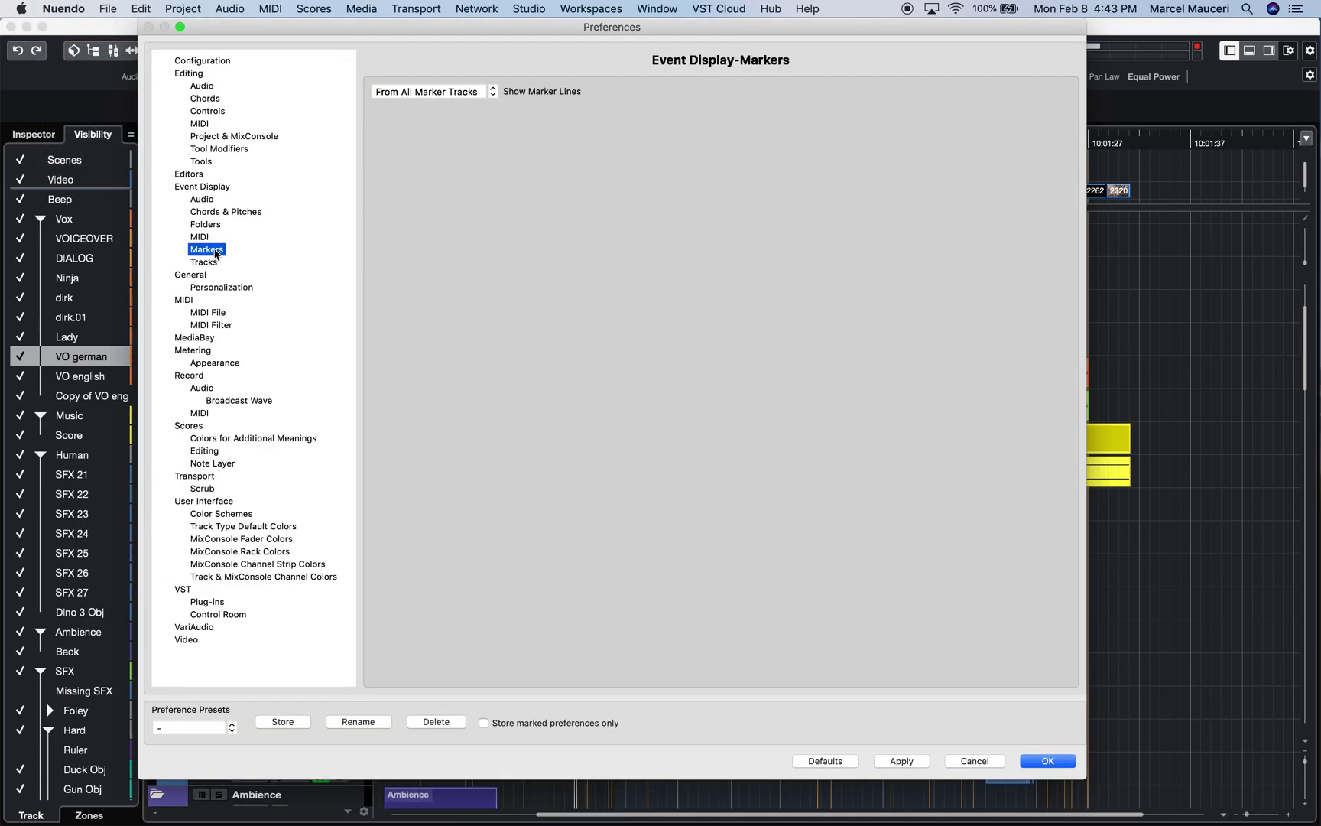
pyautogui.click(493, 93)
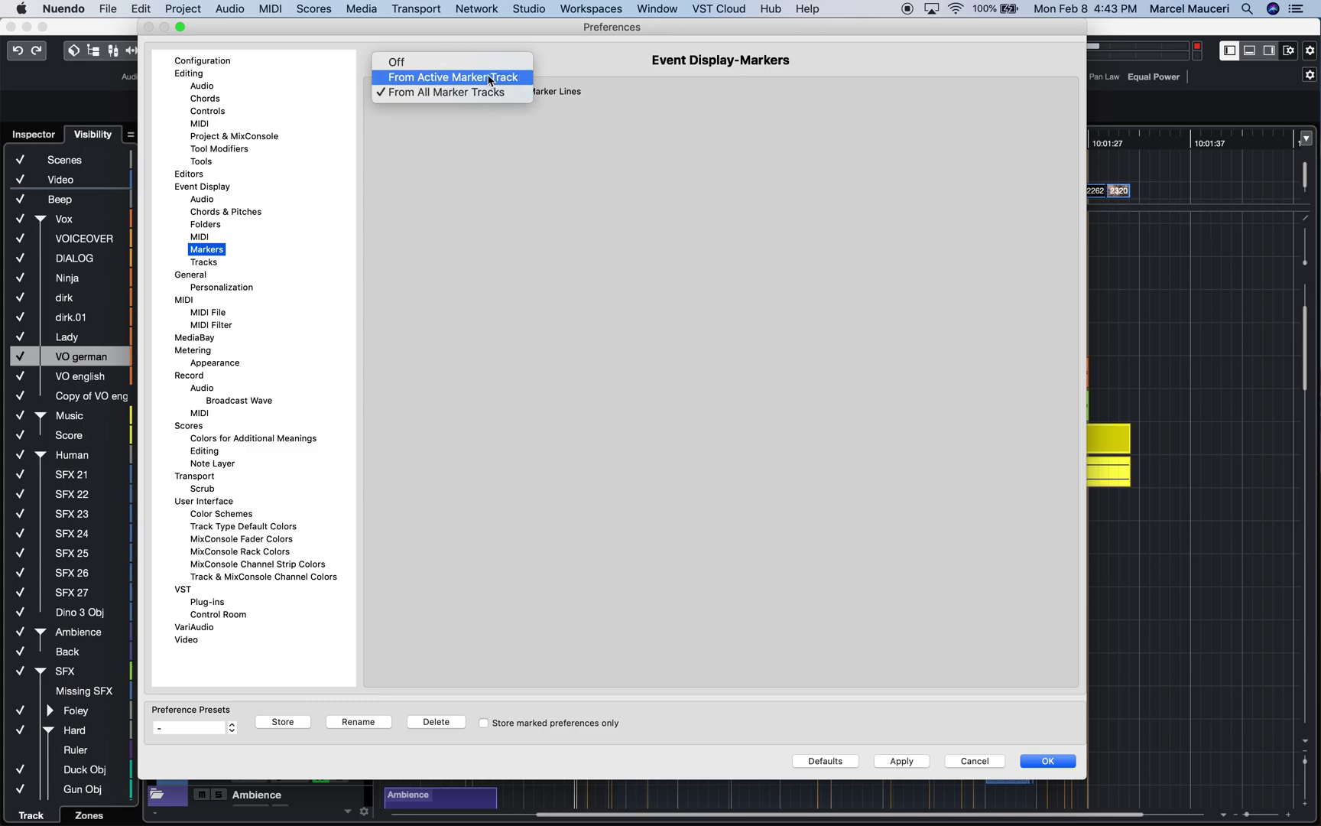
pyautogui.click(489, 79)
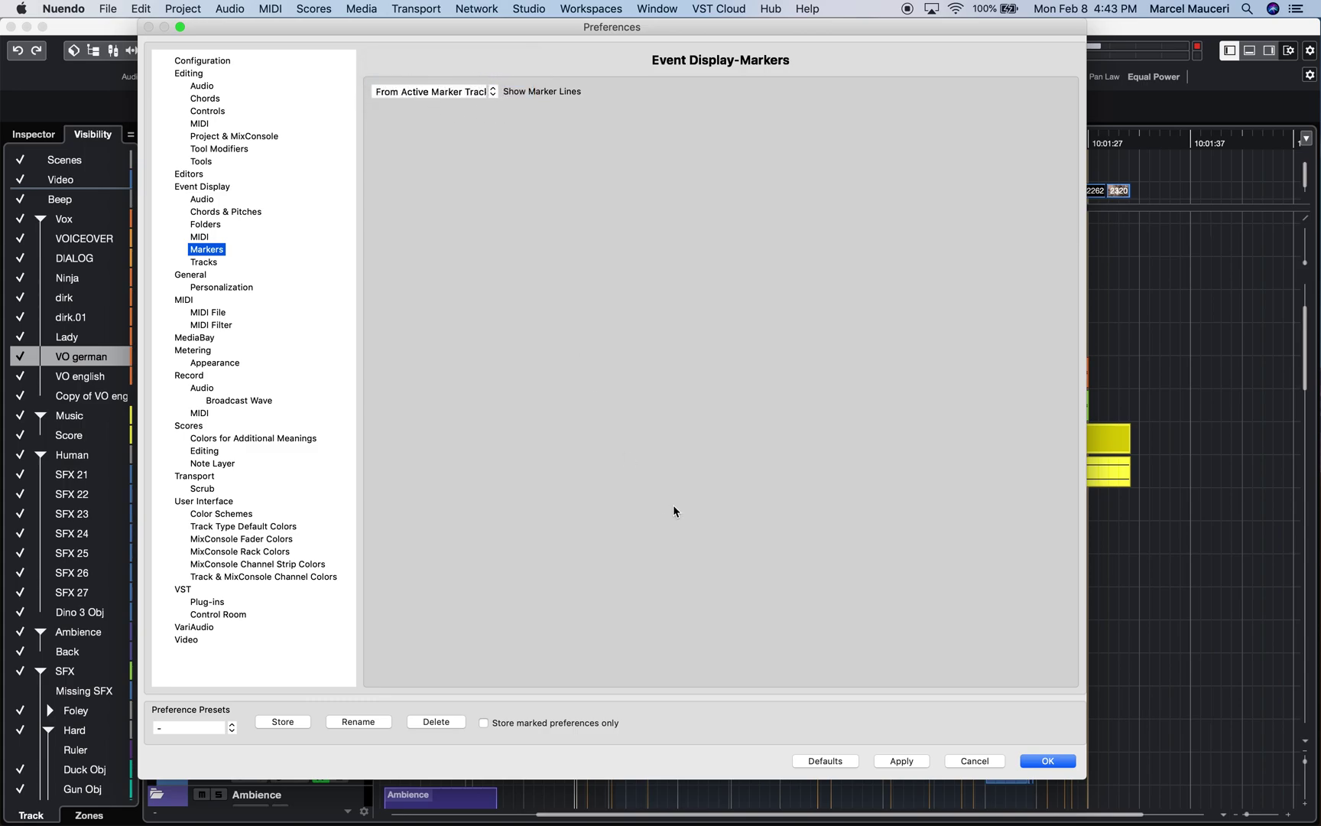
pyautogui.click(885, 760)
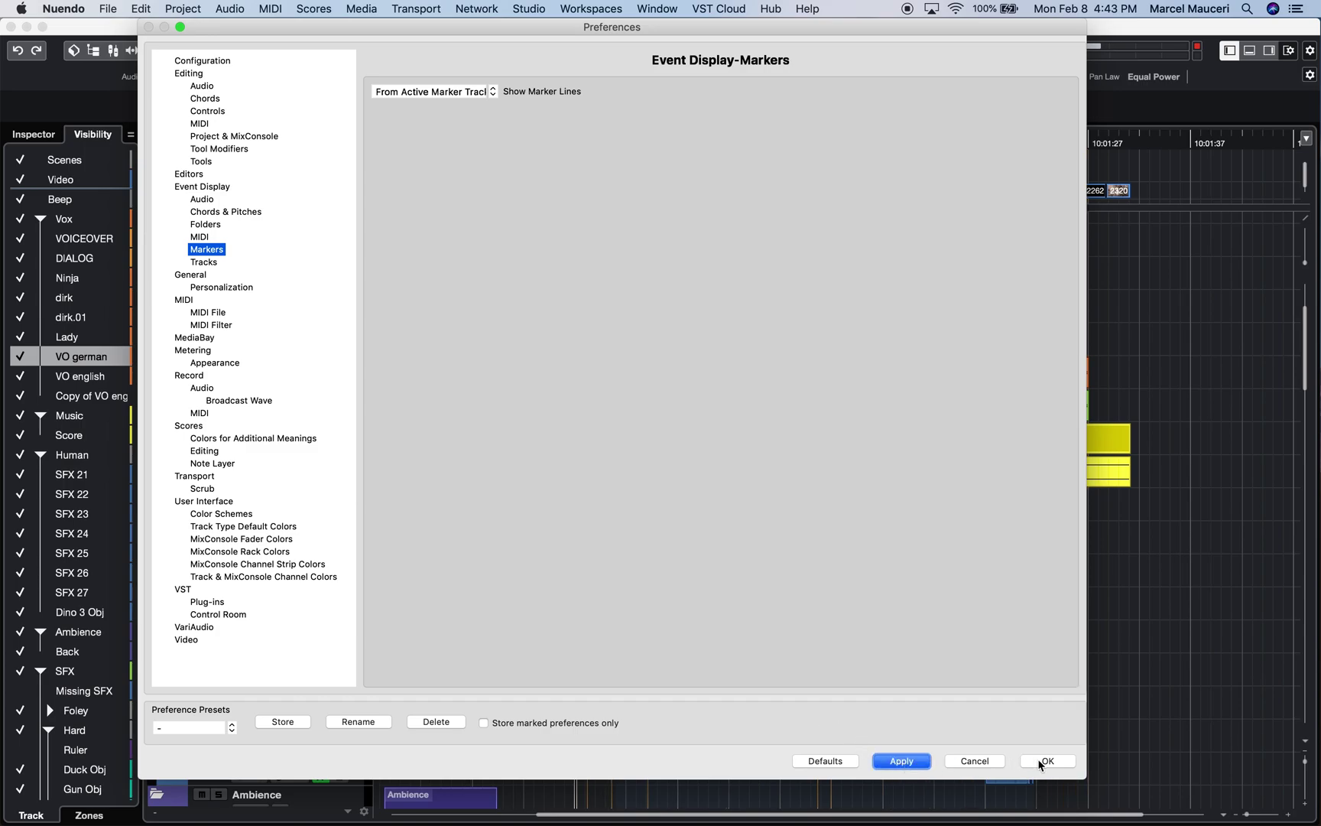
pyautogui.click(1041, 761)
pyautogui.scroll(5, 455, 468)
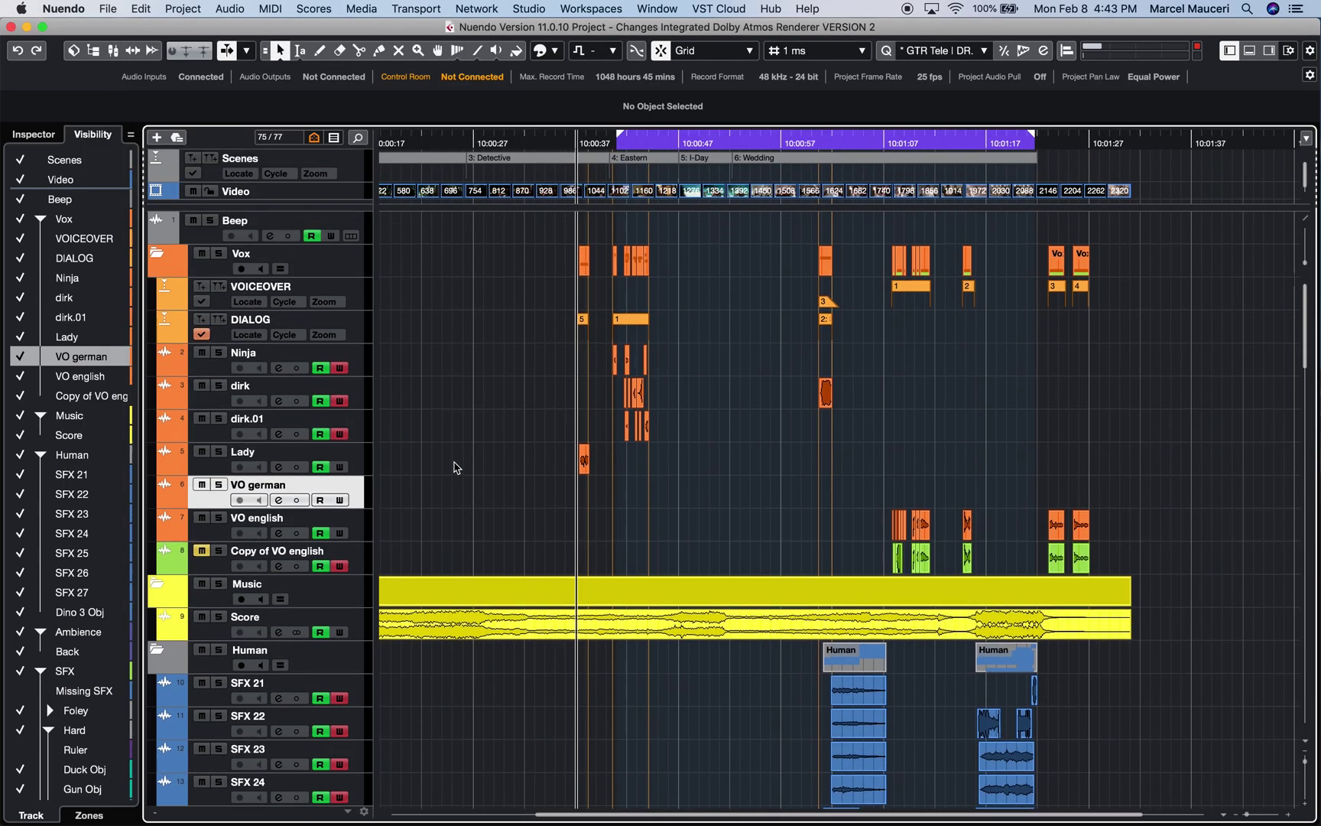
# Make VOICEOVER the active marker track
pyautogui.click(356, 327)
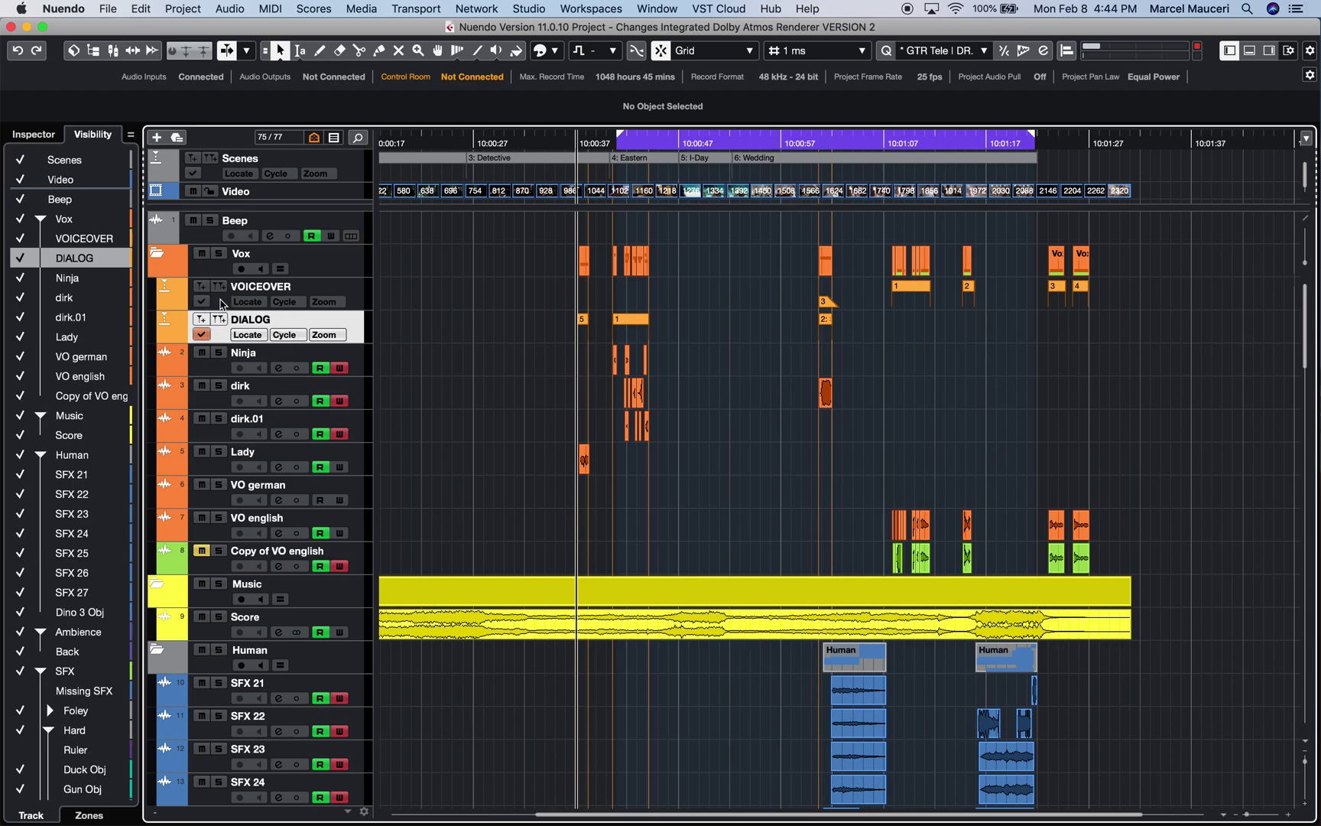
pyautogui.click(215, 304)
pyautogui.click(205, 302)
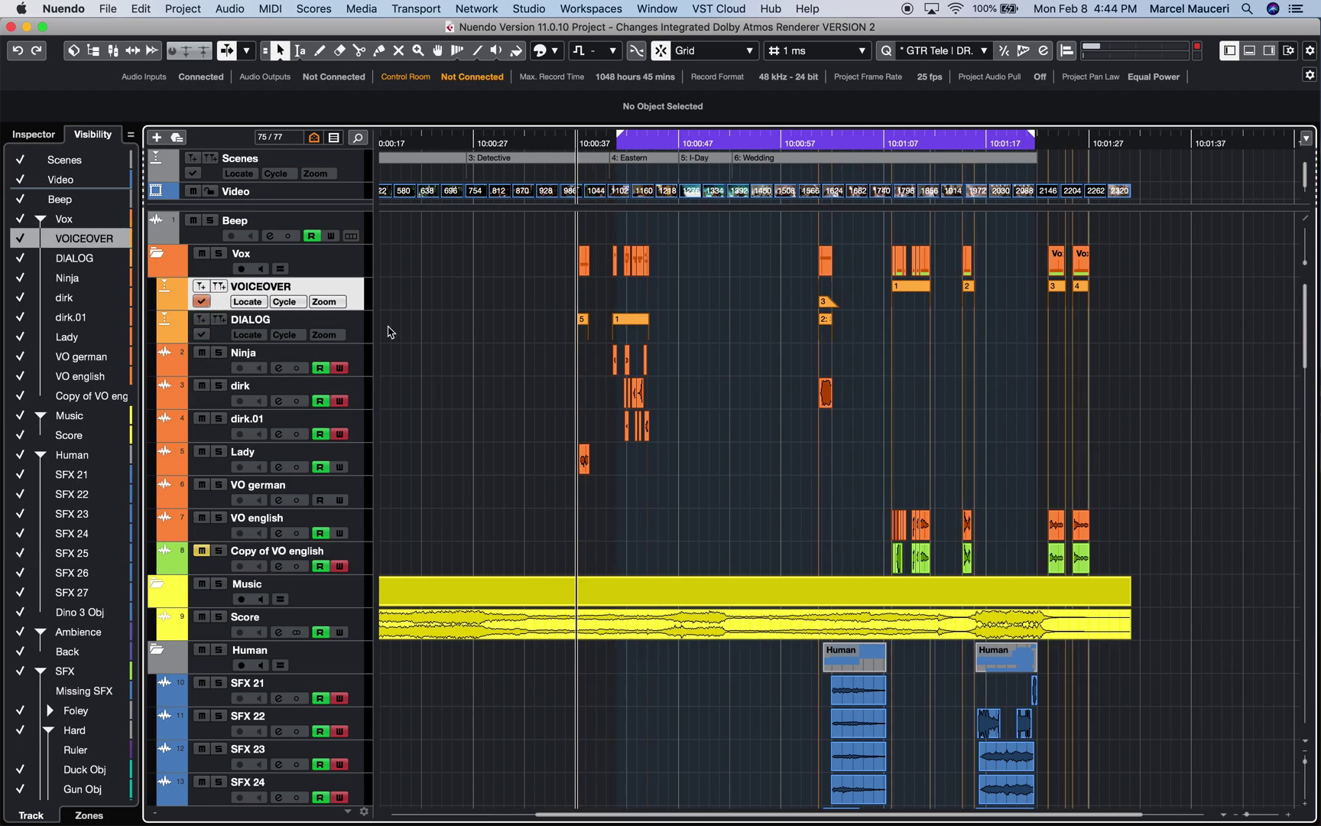
pyautogui.scroll(5, 956, 328)
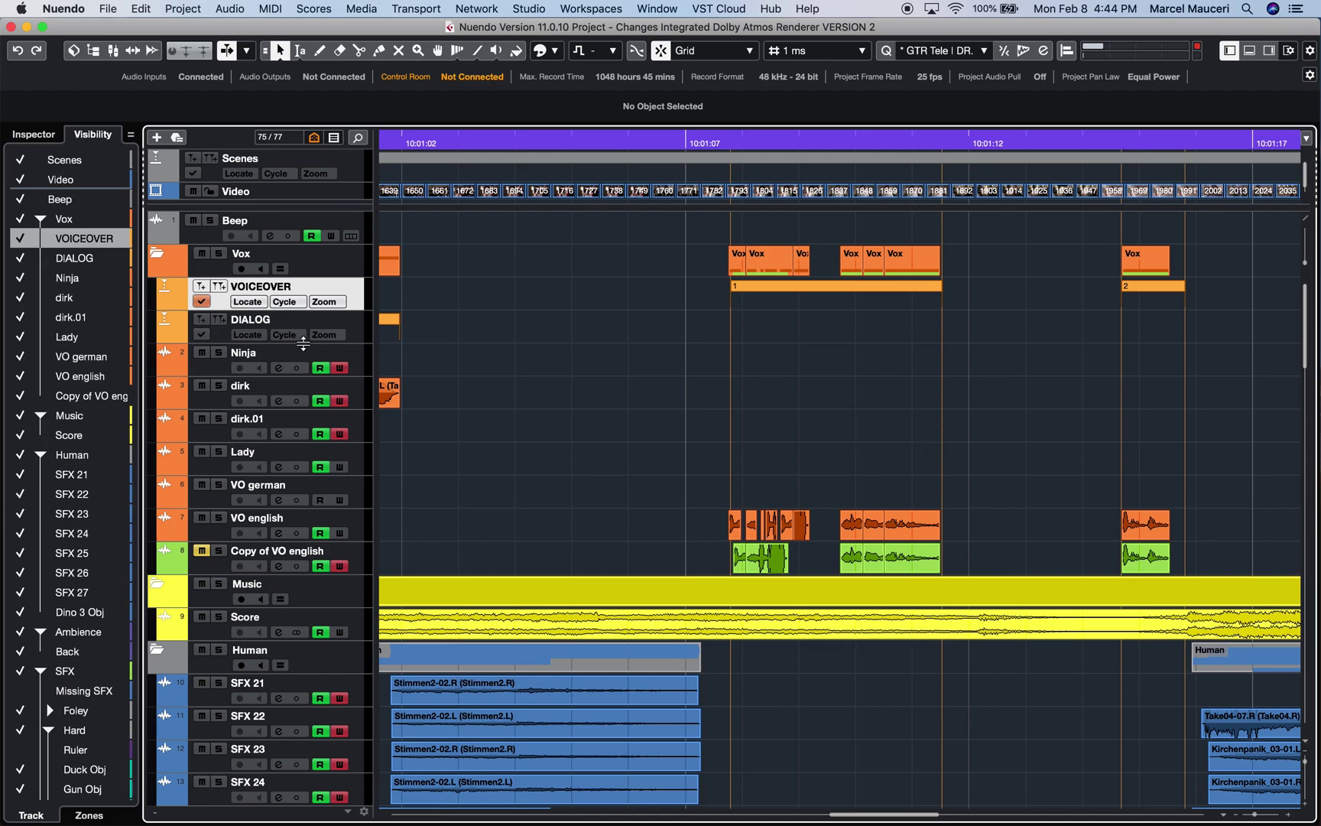
# Zoom out to the whole project and make DIALOG the active marker track
pyautogui.hotkey('shift', 'f')
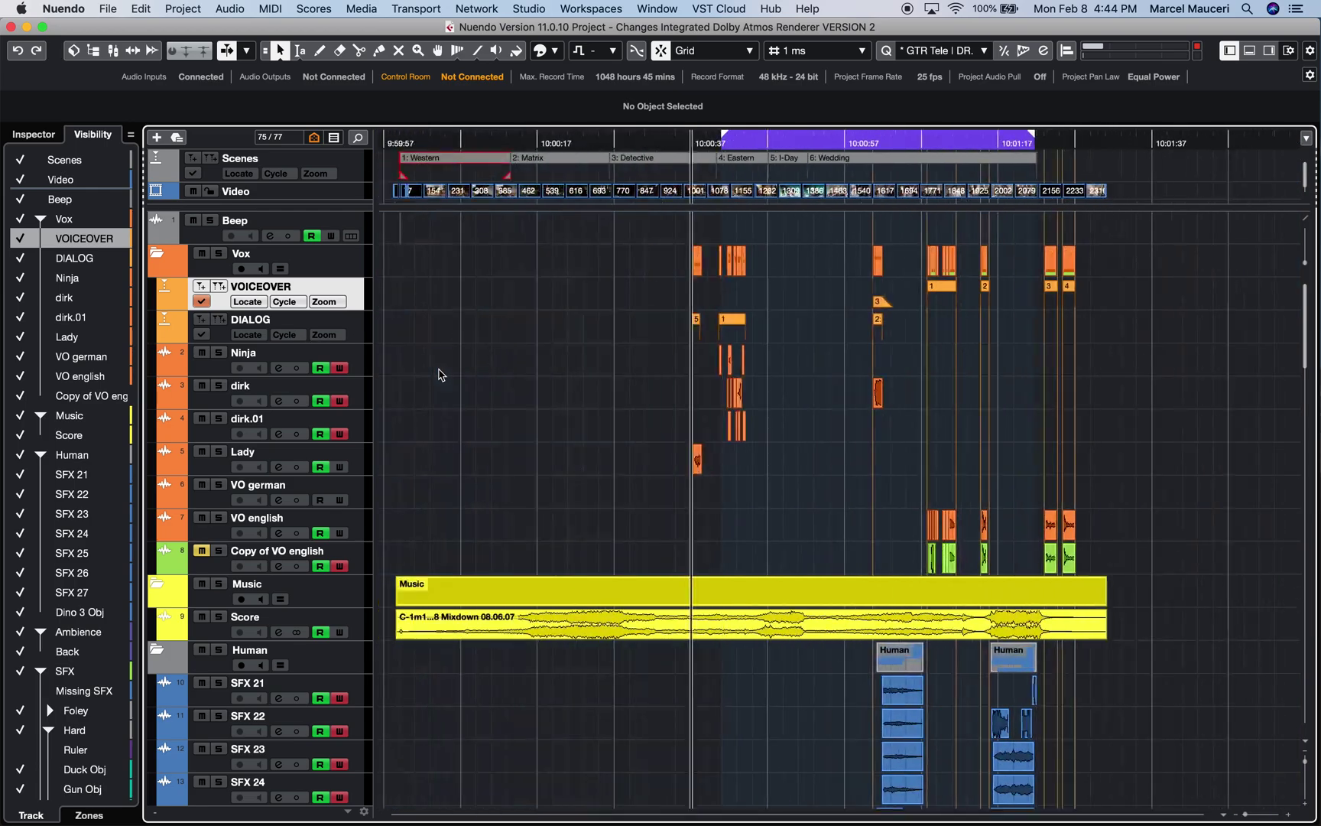
pyautogui.click(204, 338)
pyautogui.click(202, 335)
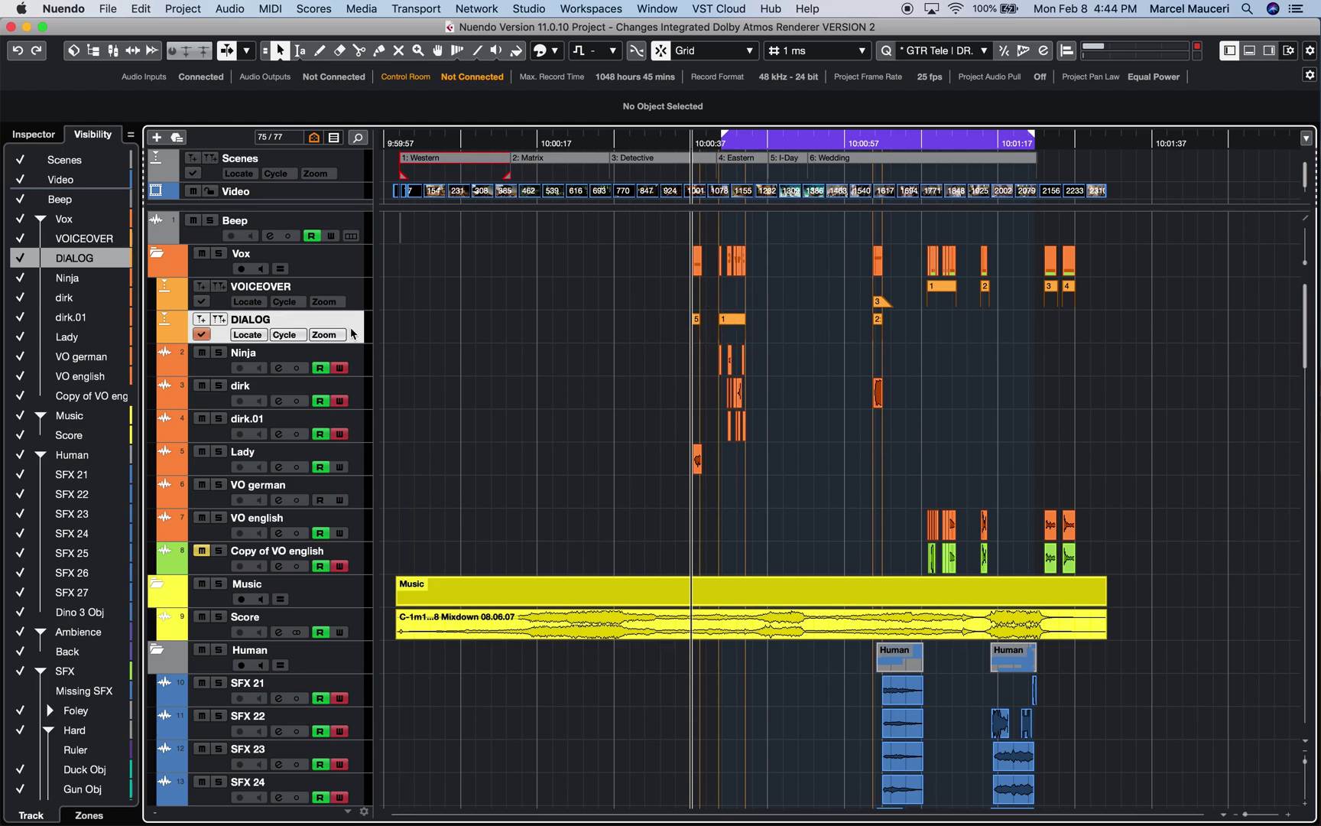
pyautogui.click(79, 11)
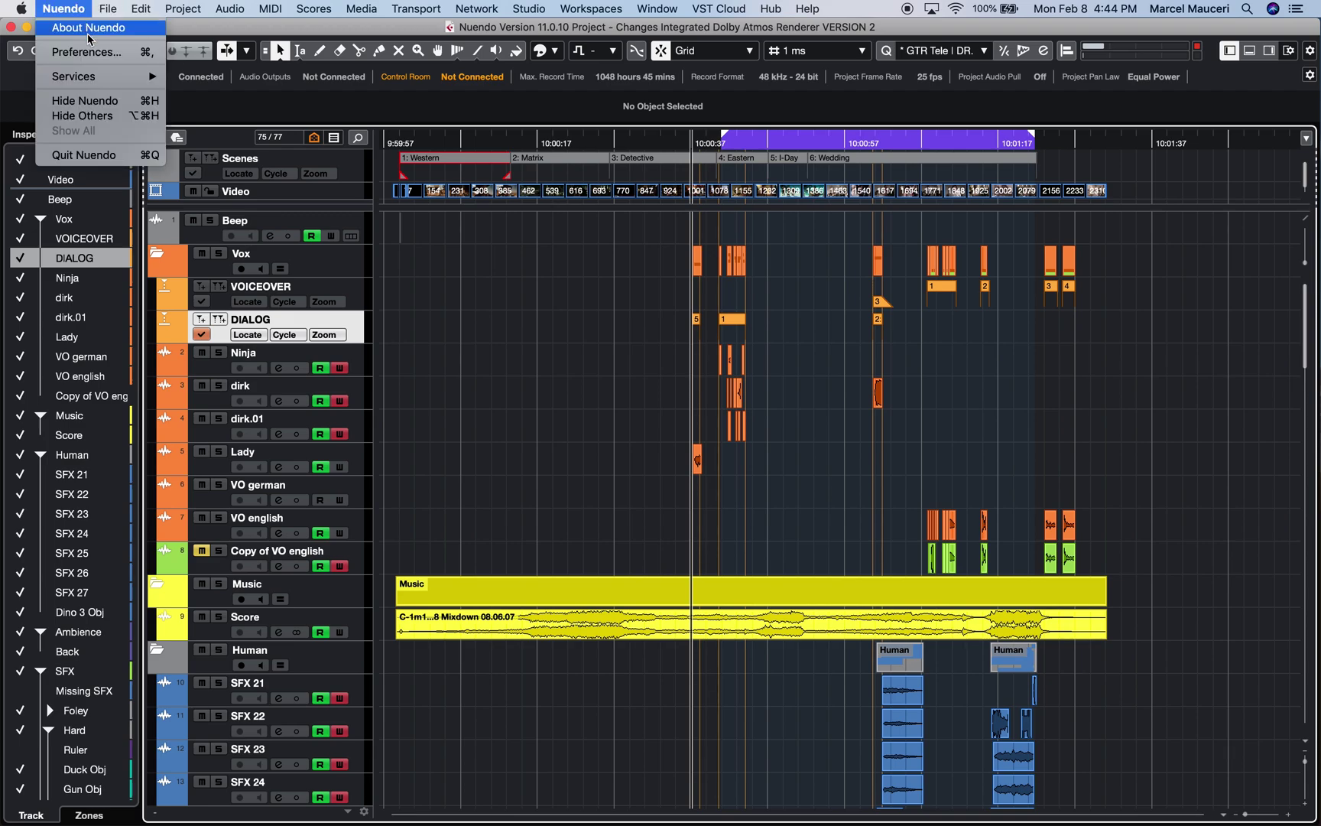
# Set Show Marker Lines to From All Marker Tracks and apply
pyautogui.click(88, 54)
pyautogui.click(453, 91)
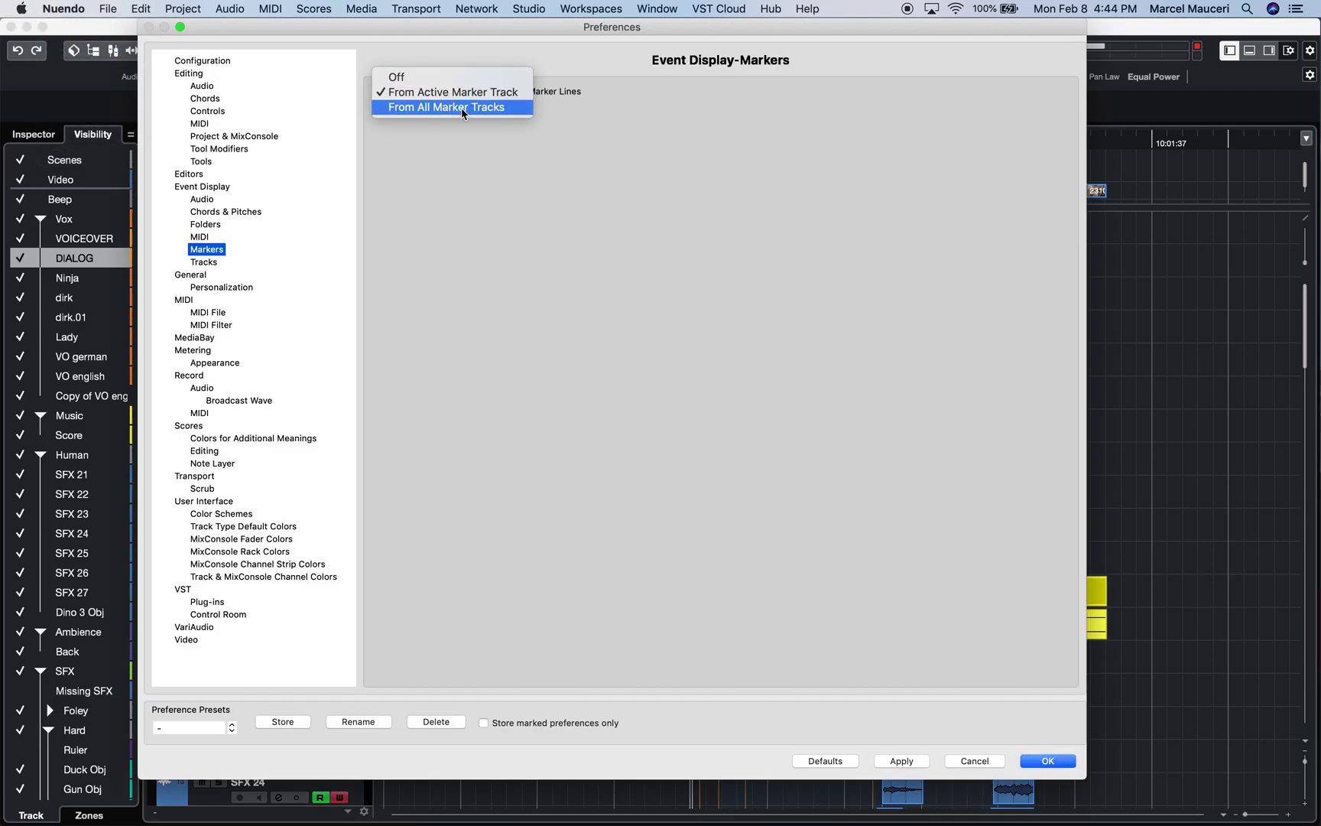
pyautogui.click(462, 108)
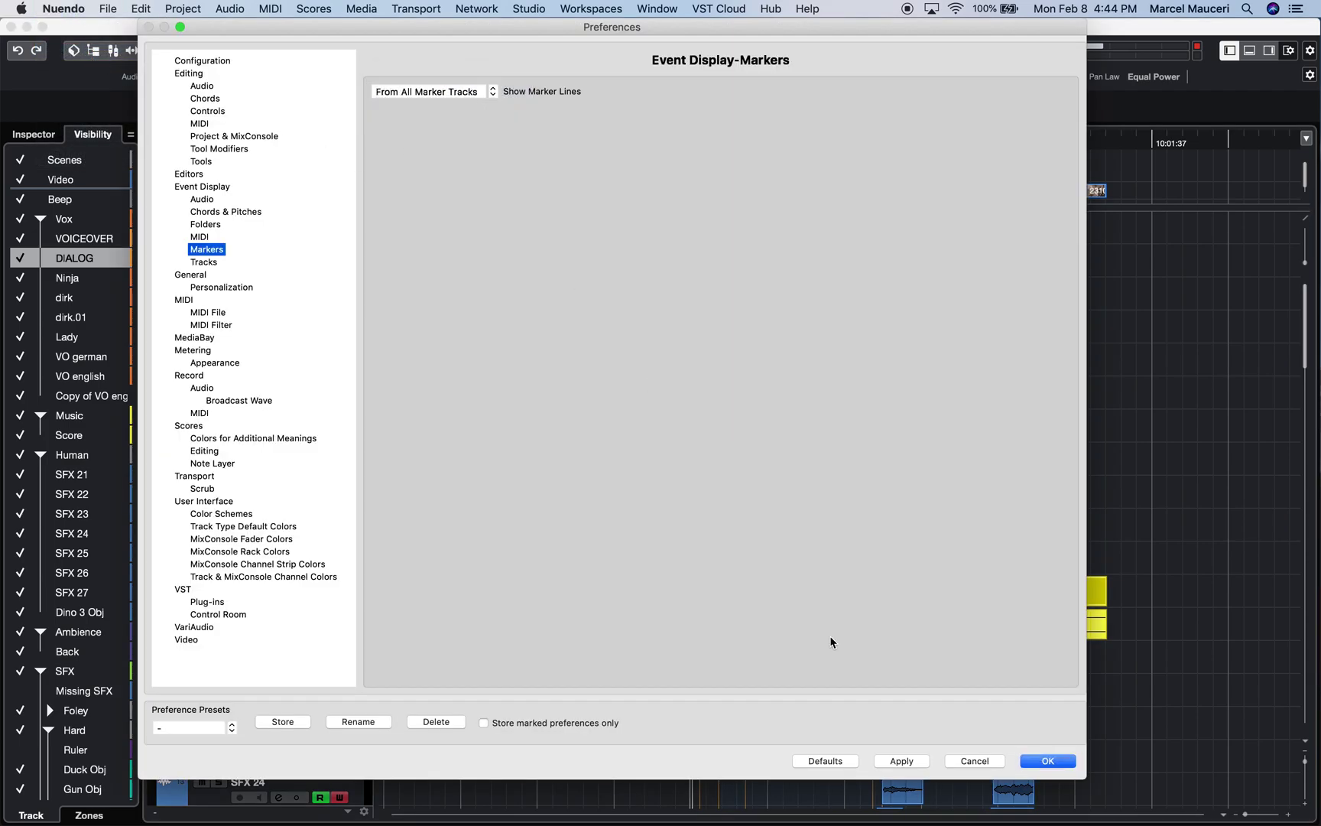
pyautogui.click(902, 761)
pyautogui.click(1049, 761)
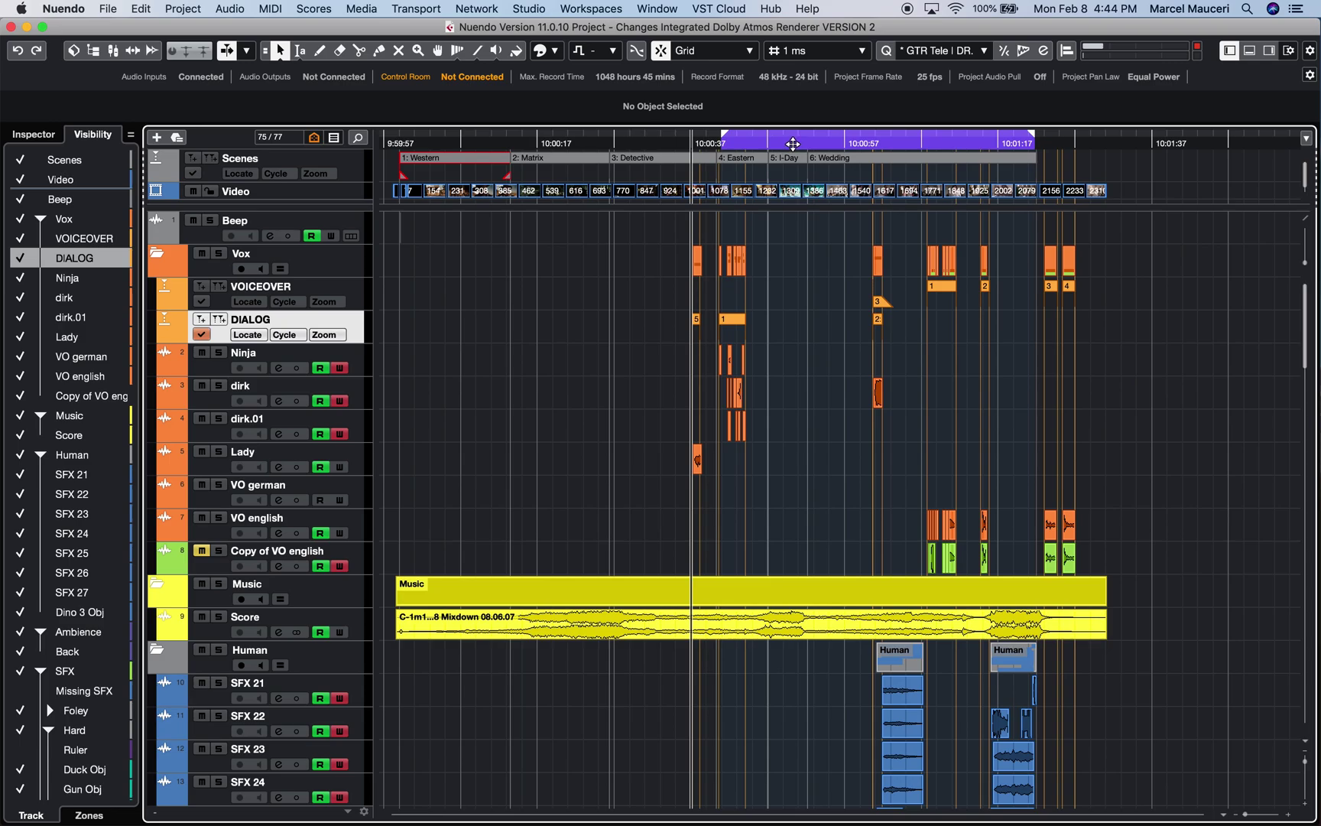
# Zoom the timeline in around the playback position and reopen Preferences
pyautogui.moveTo(790, 147)
pyautogui.mouseDown()
pyautogui.moveTo(789, 218)
pyautogui.moveTo(788, 152)
pyautogui.mouseUp()
pyautogui.click(63, 9)
pyautogui.click(76, 55)
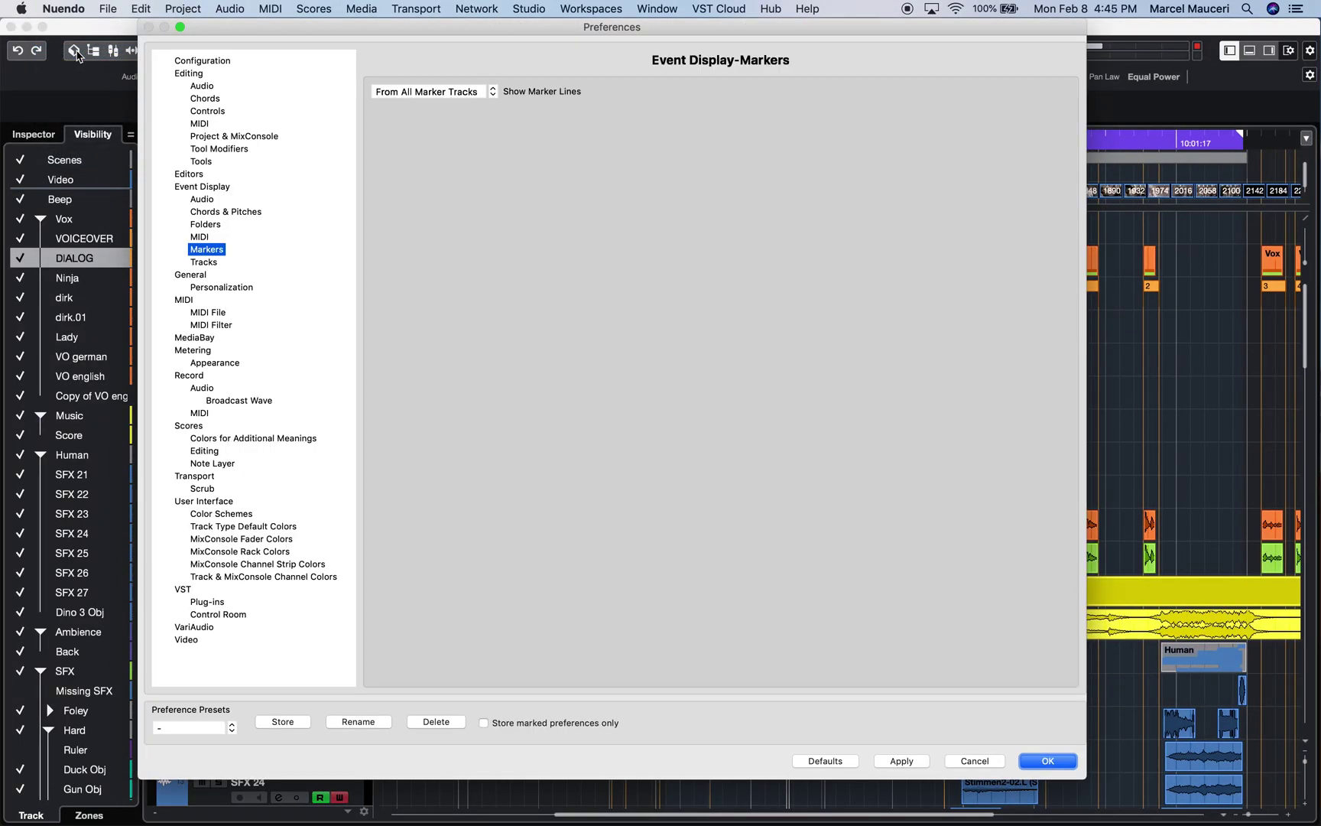
# Turn on Show Toolbox on Right-Click under Editing > Tools and apply
pyautogui.click(202, 161)
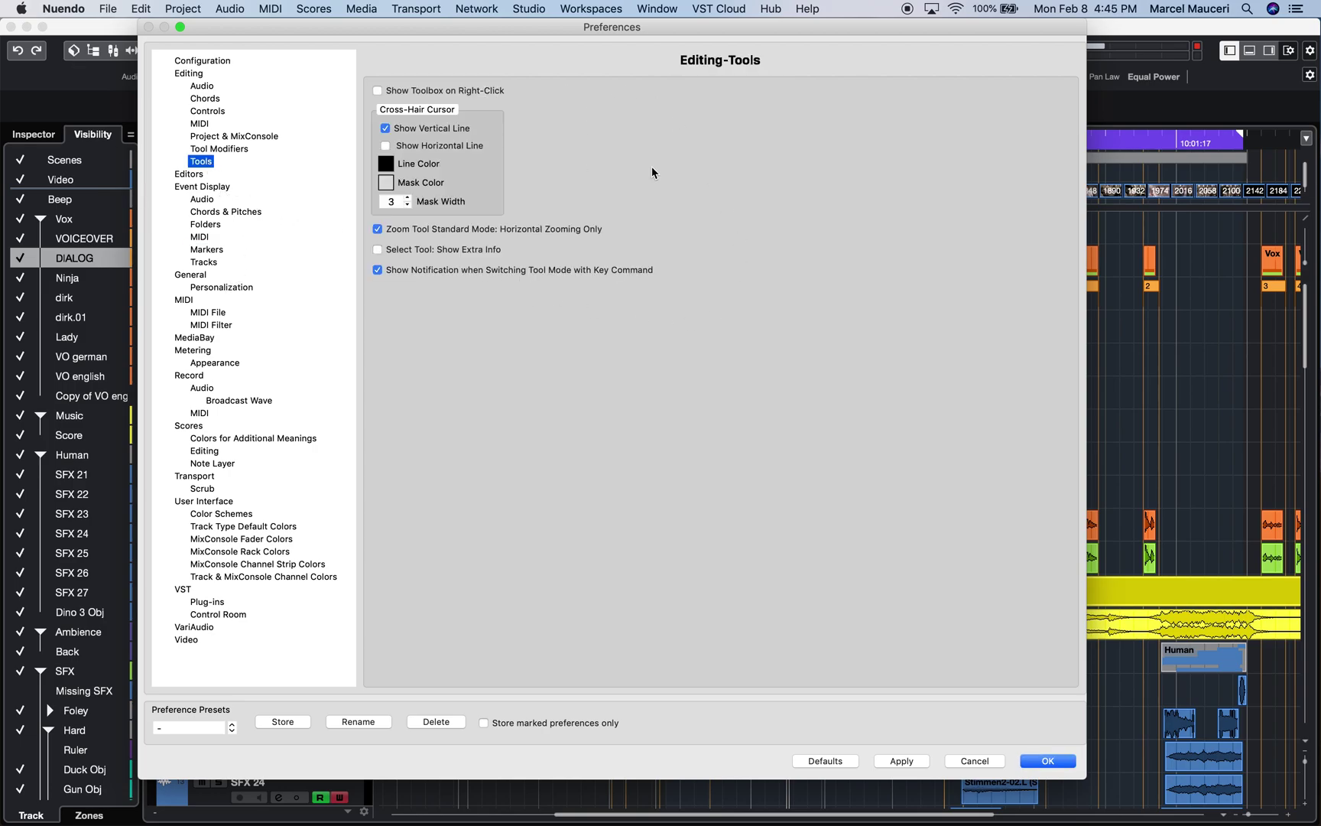
pyautogui.click(378, 91)
pyautogui.click(903, 762)
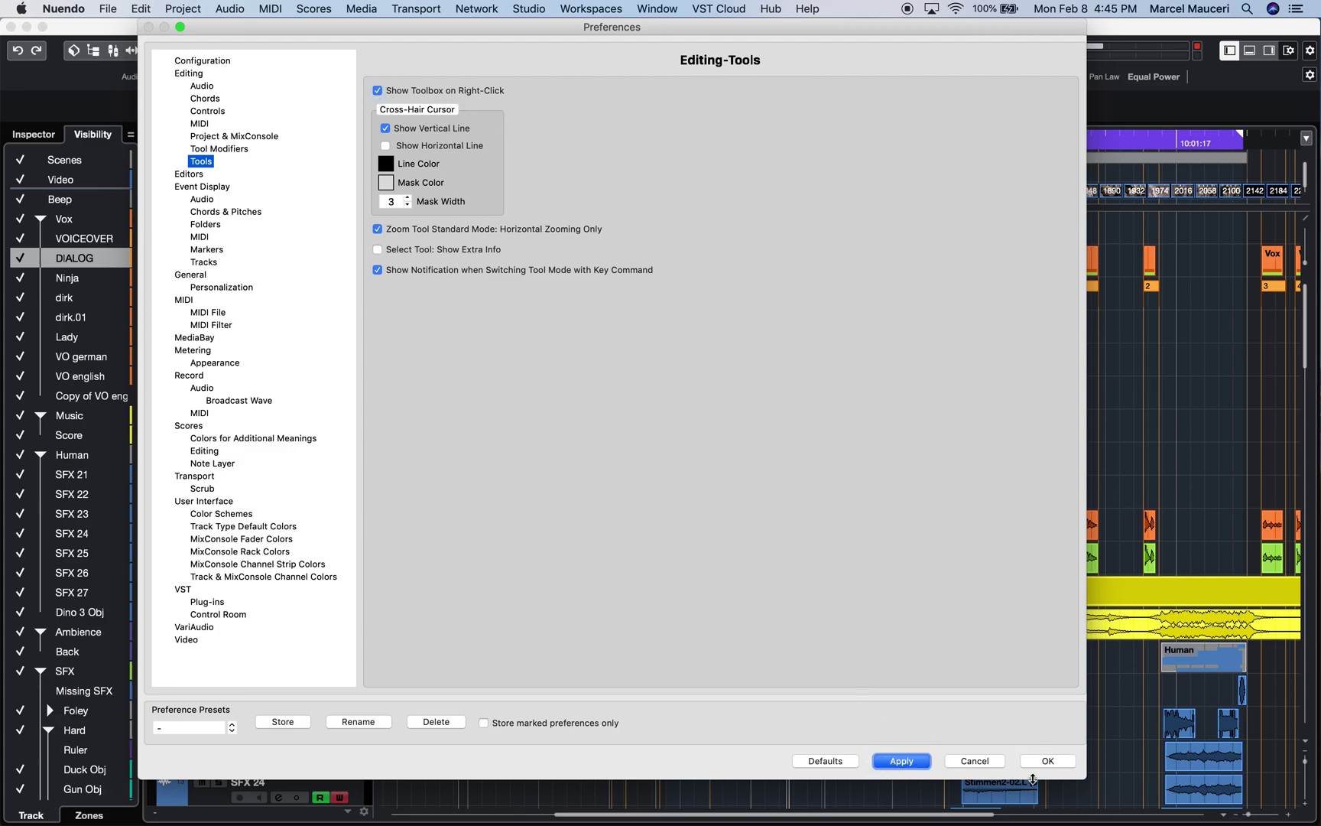
pyautogui.click(1048, 761)
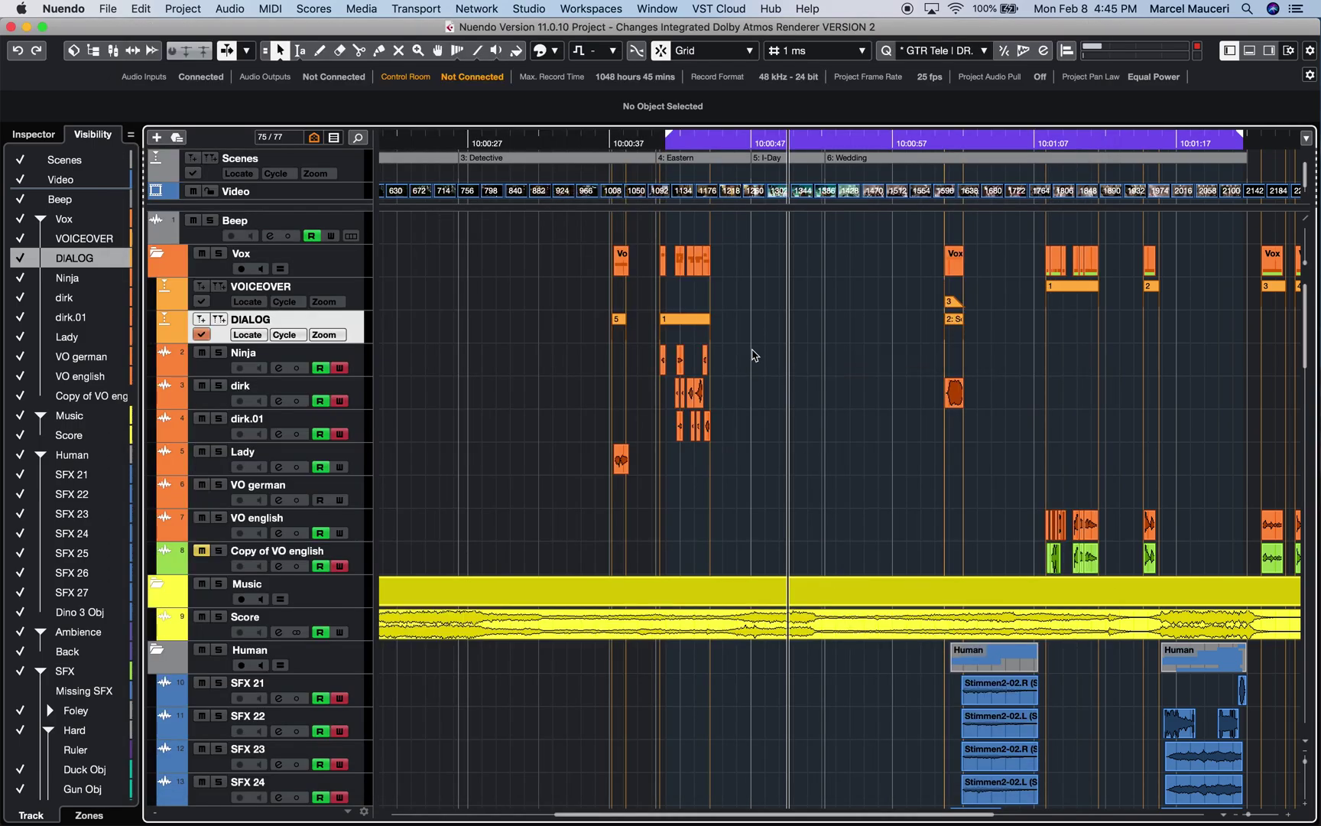
# Turn Show Toolbox on Right-Click back off and right-click the empty arrange area
pyautogui.click(64, 8)
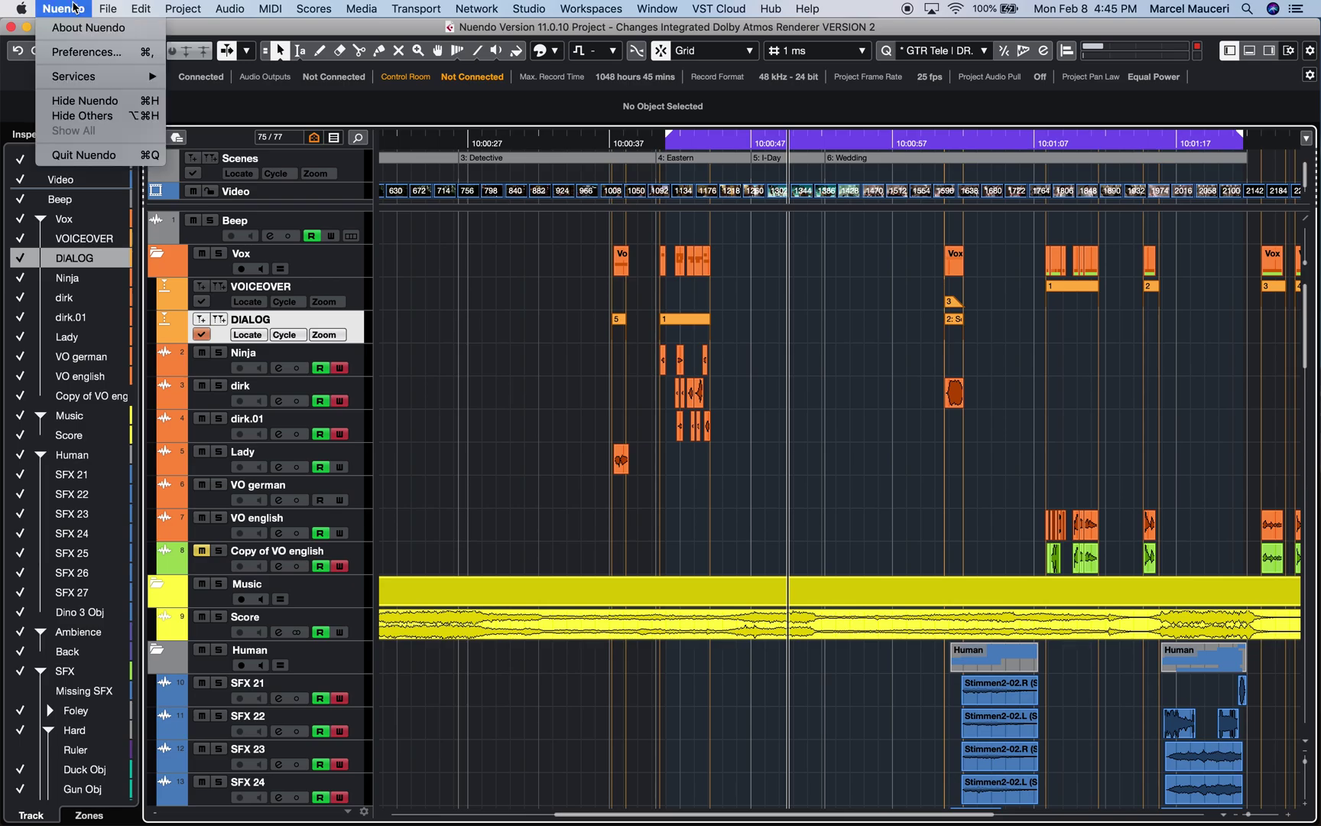
pyautogui.click(82, 54)
pyautogui.click(377, 90)
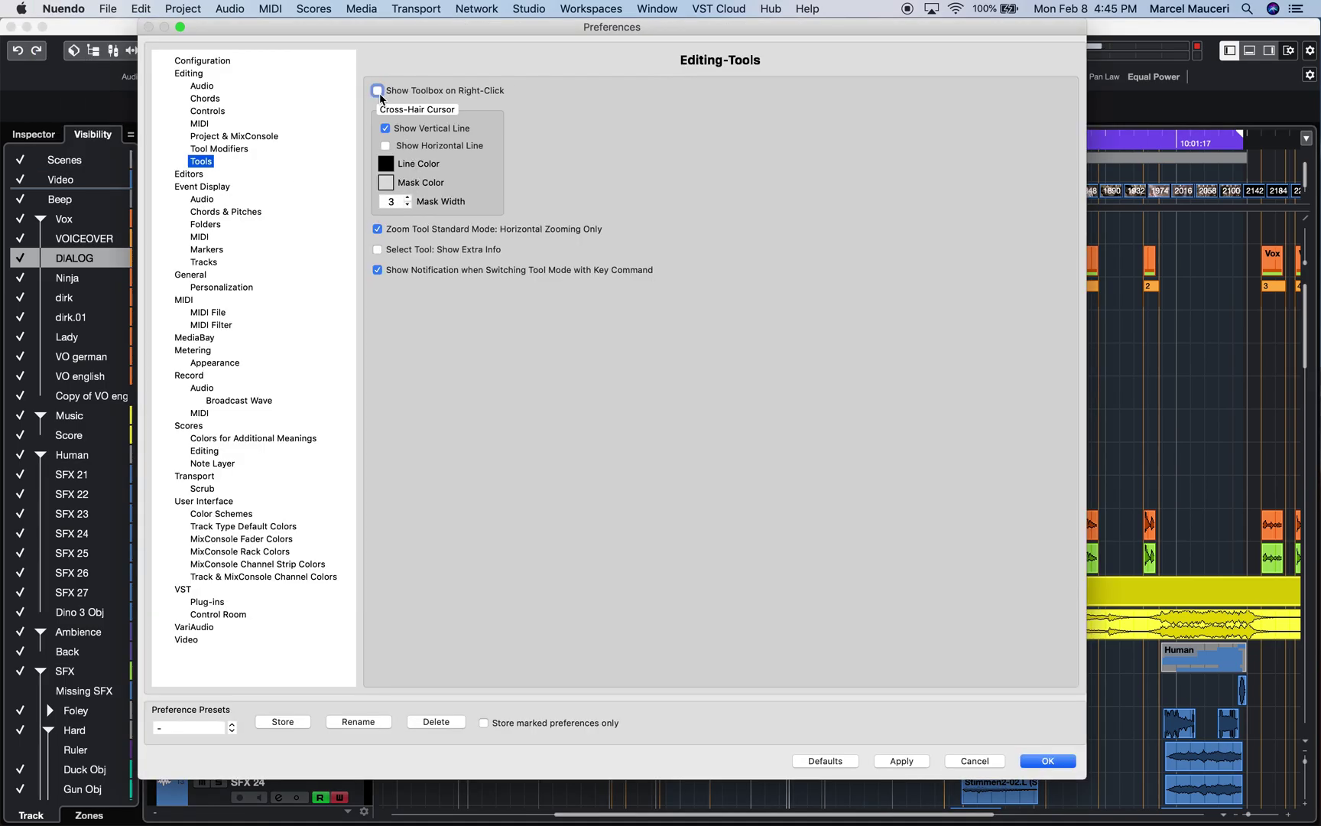
pyautogui.click(905, 760)
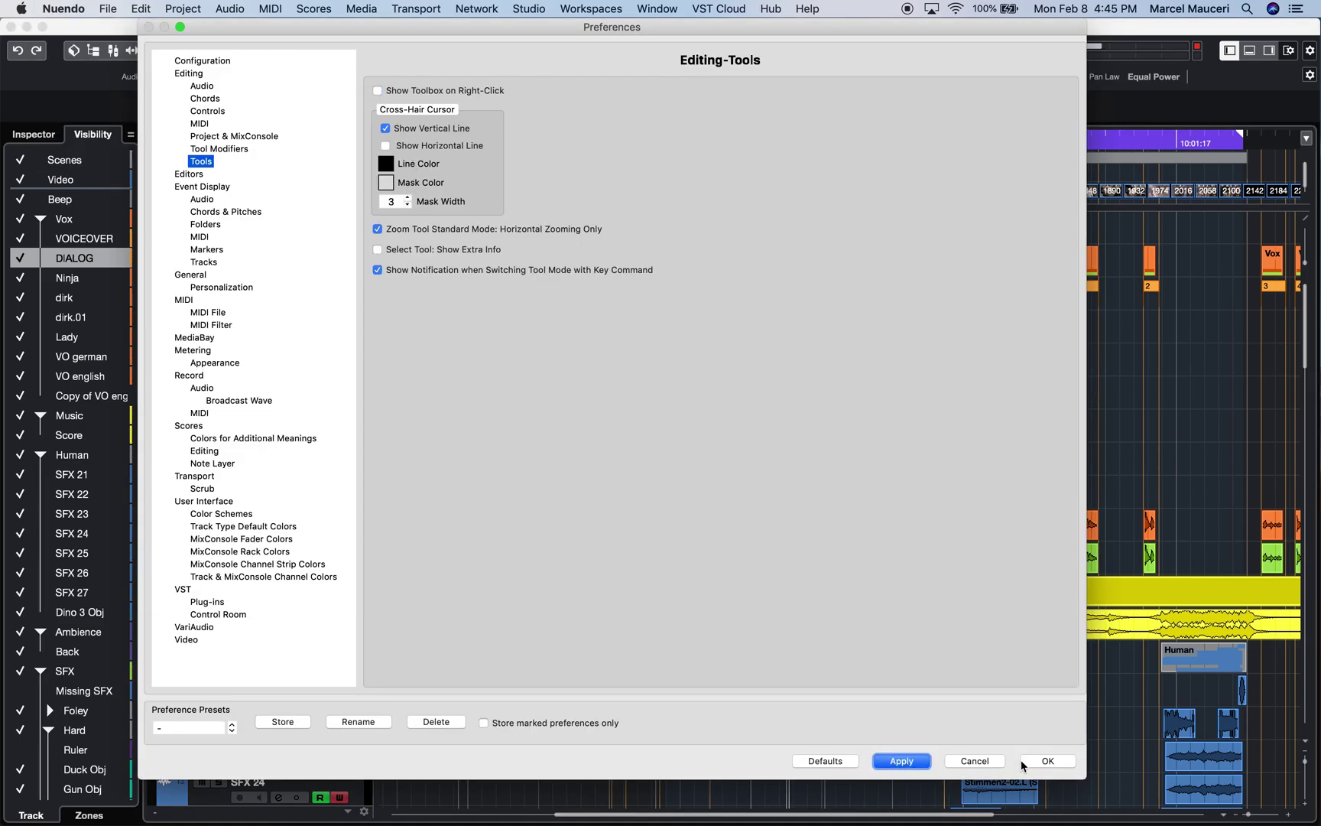
pyautogui.click(1024, 761)
pyautogui.rightClick(760, 398)
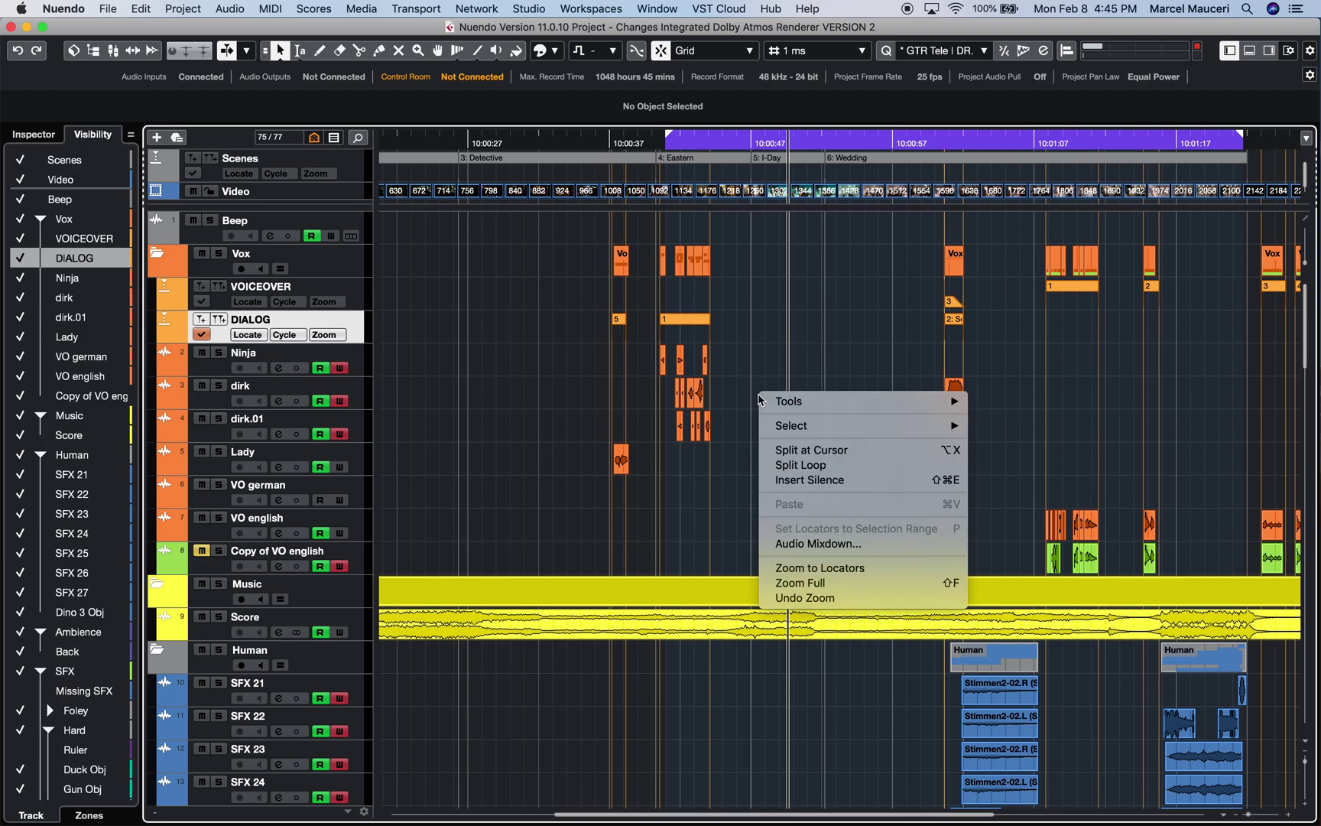
# Zoom to the locators, zoom in around 10:00:40, and inspect Take00-01's context menu
pyautogui.moveTo(776, 404)
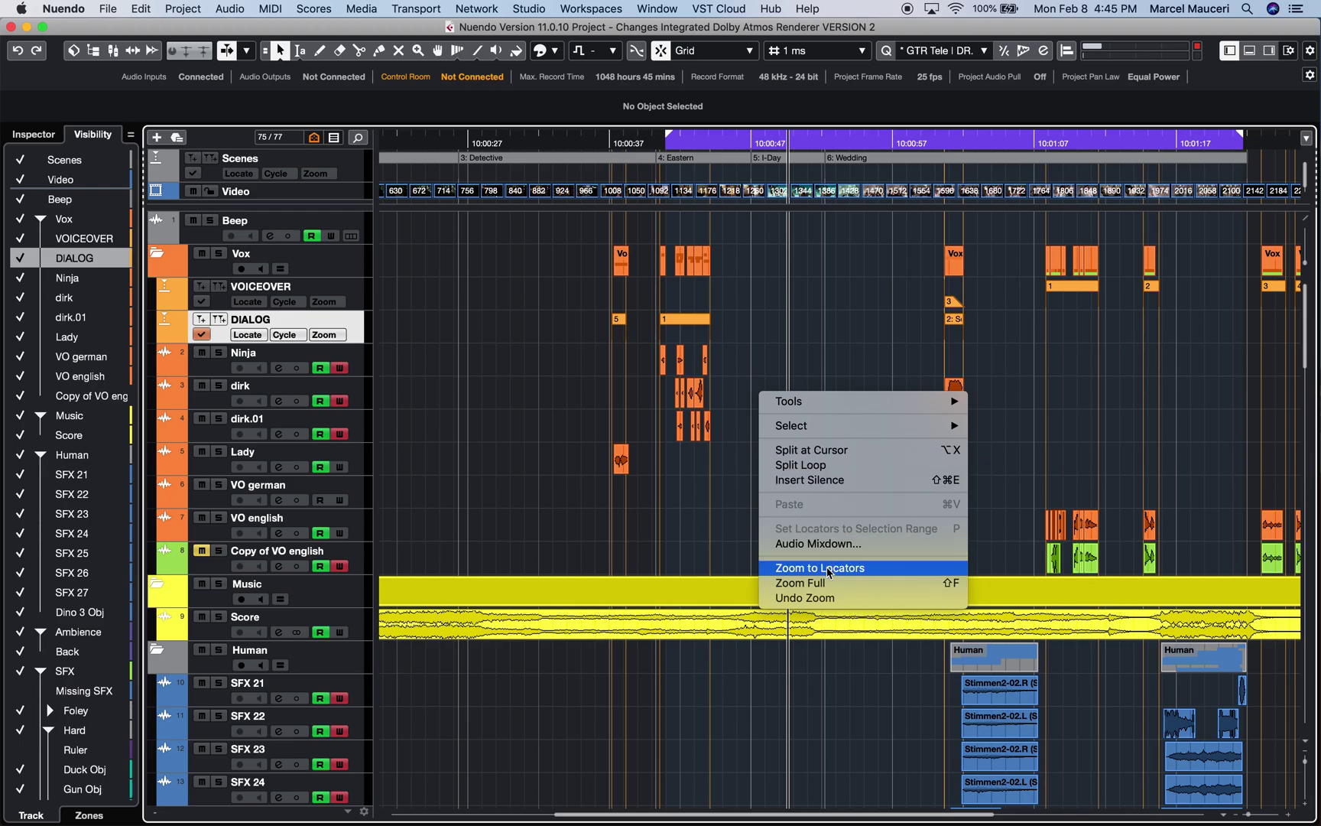
pyautogui.click(741, 350)
pyautogui.press('h')
pyautogui.press('h')
pyautogui.press('h')
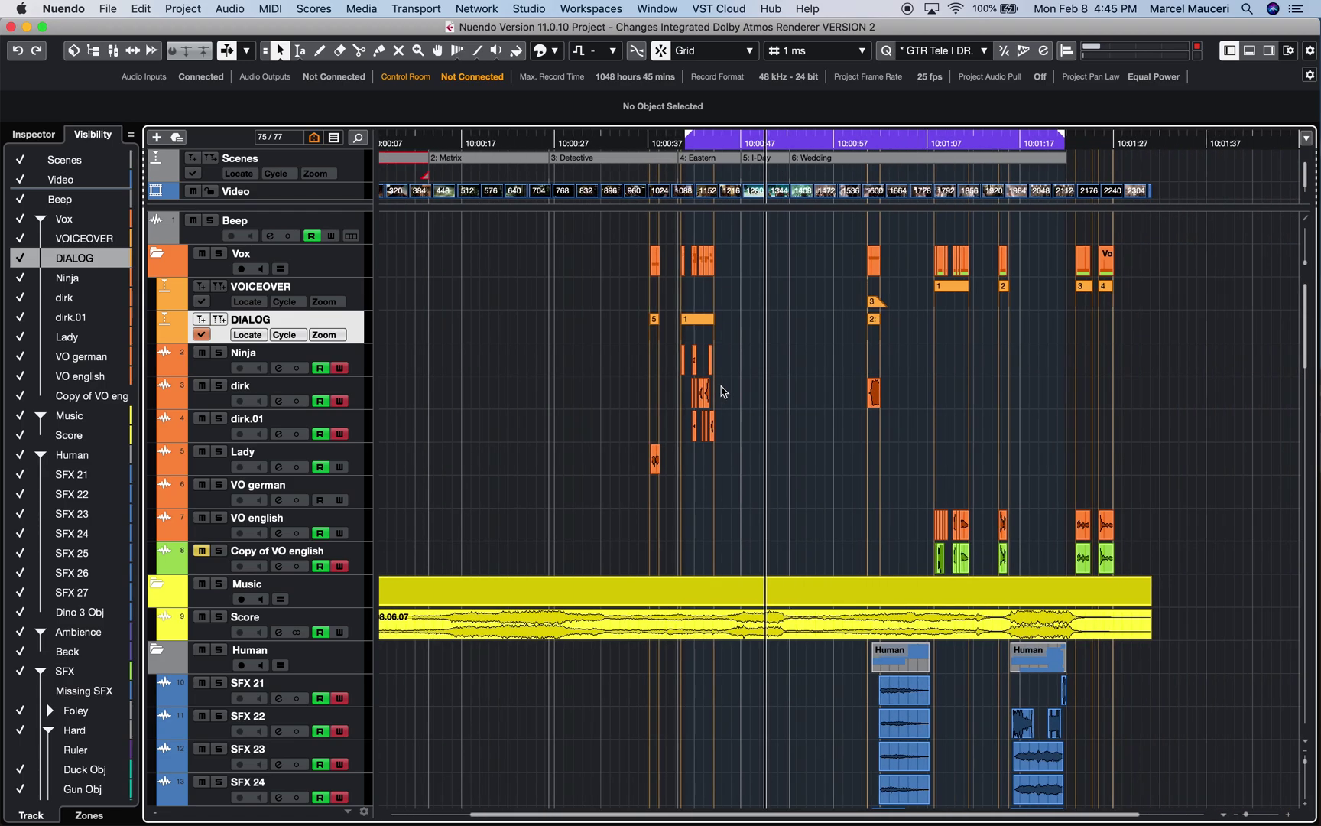
pyautogui.rightClick(890, 401)
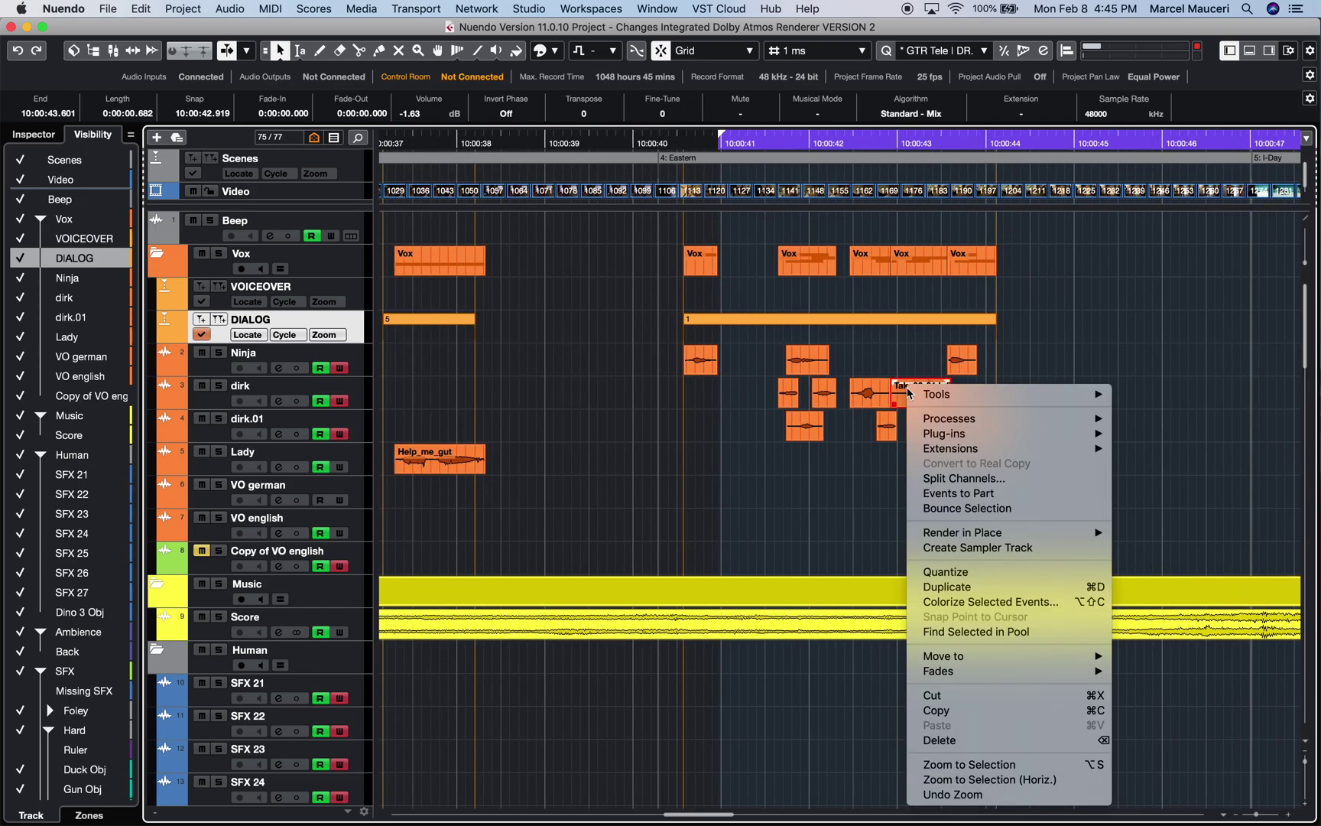
pyautogui.press('Escape')
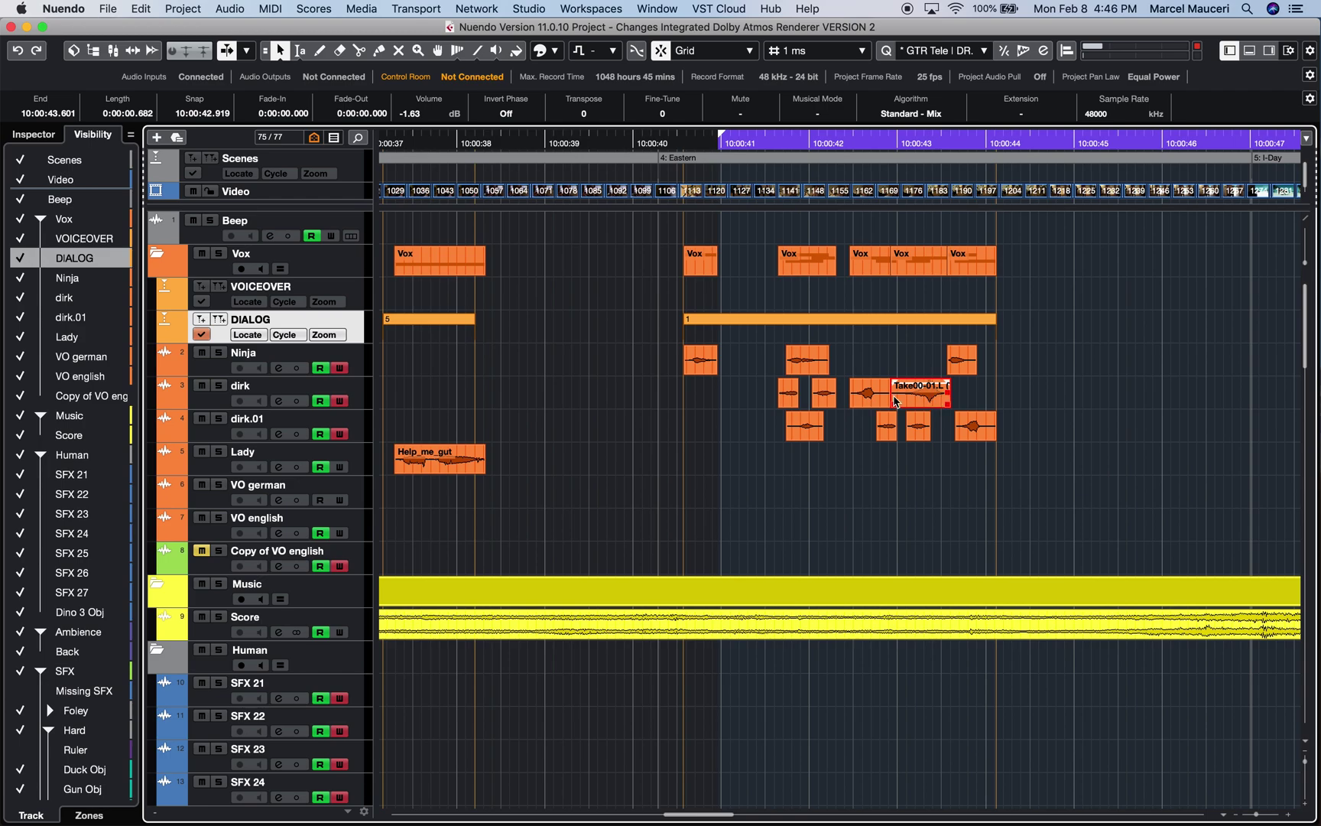
pyautogui.click(987, 399)
# Marquee-select four dirk track events and show their Move to choices, Cursor and Origin
pyautogui.moveTo(968, 404); pyautogui.dragTo(768, 380)
pyautogui.rightClick(934, 407)
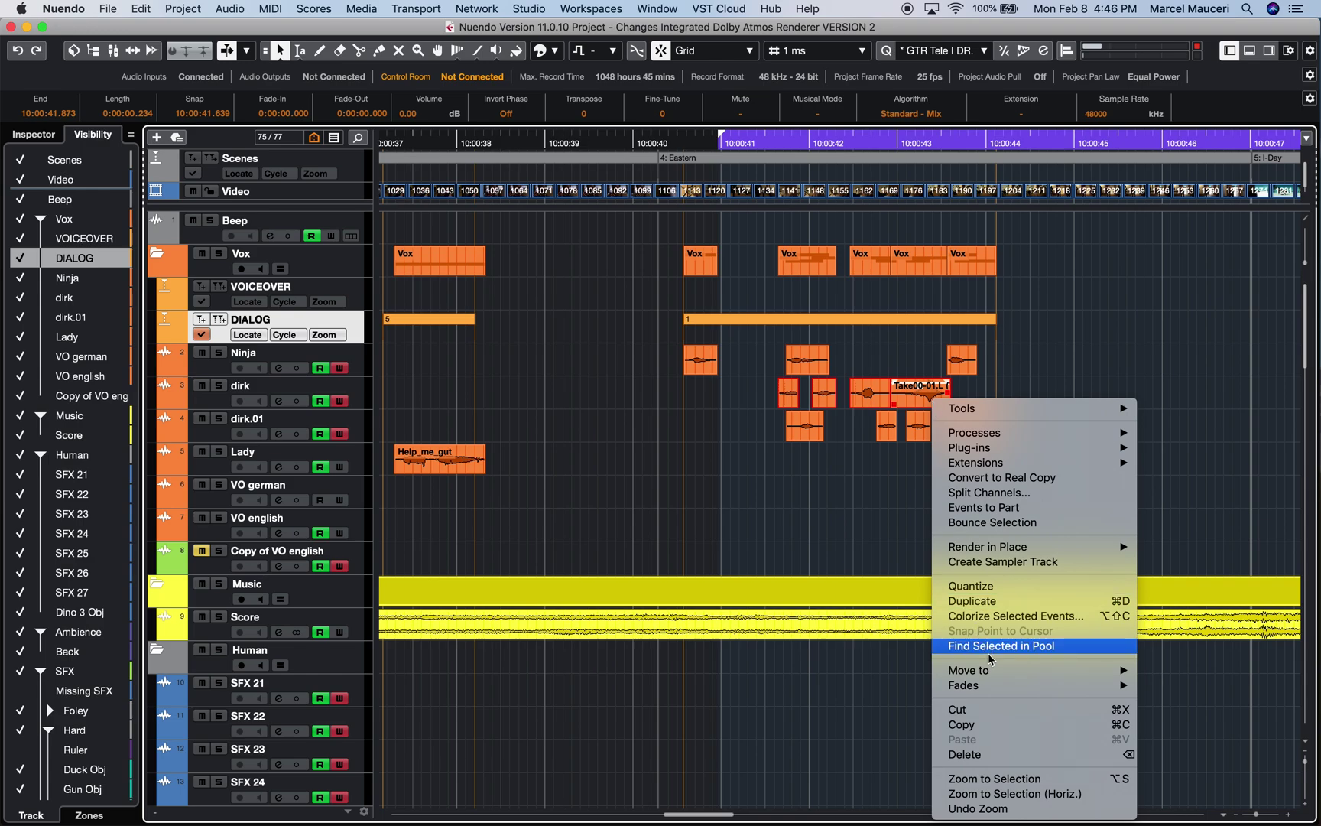
pyautogui.moveTo(993, 671)
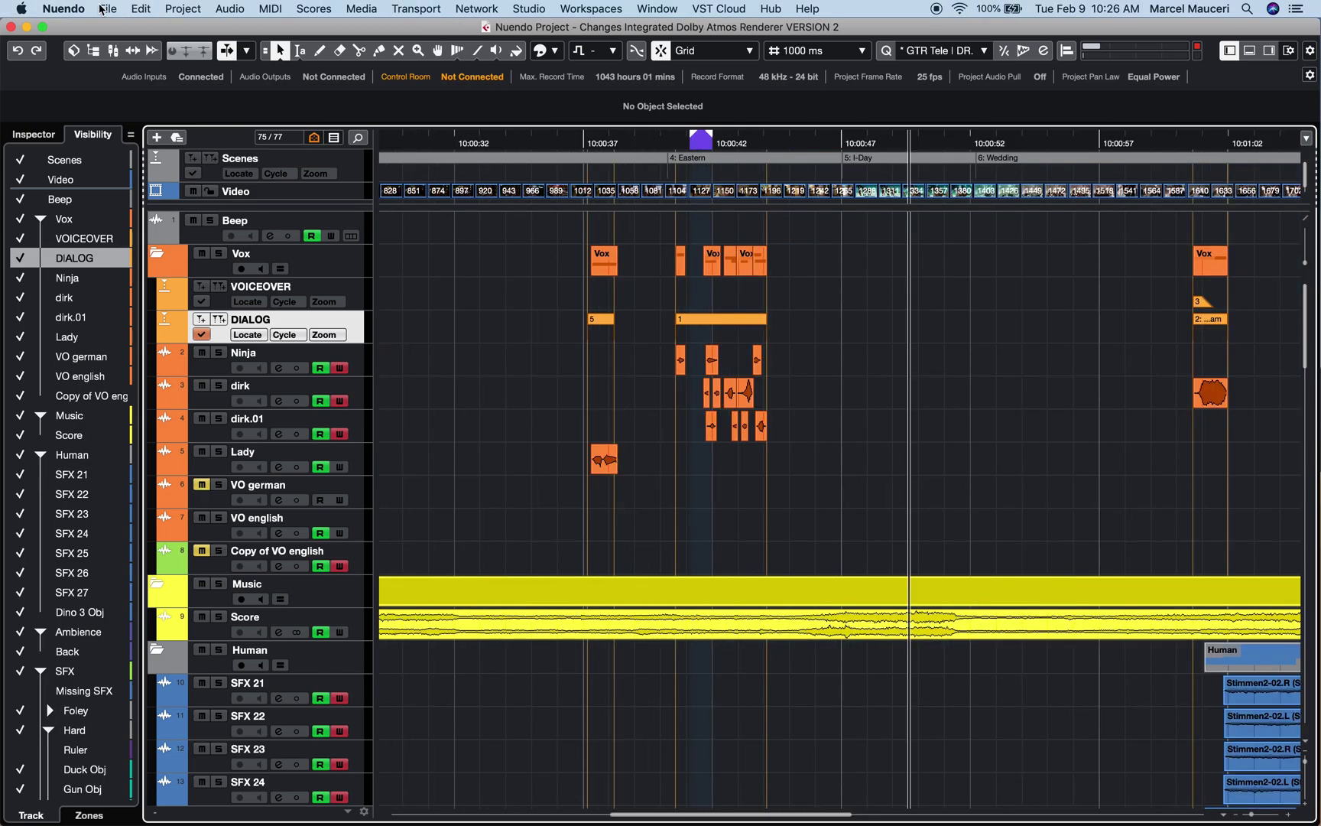
# In Preferences Tool Modifiers, select Drag & Drop and inspect the Shared Copy modifier
pyautogui.click(64, 9)
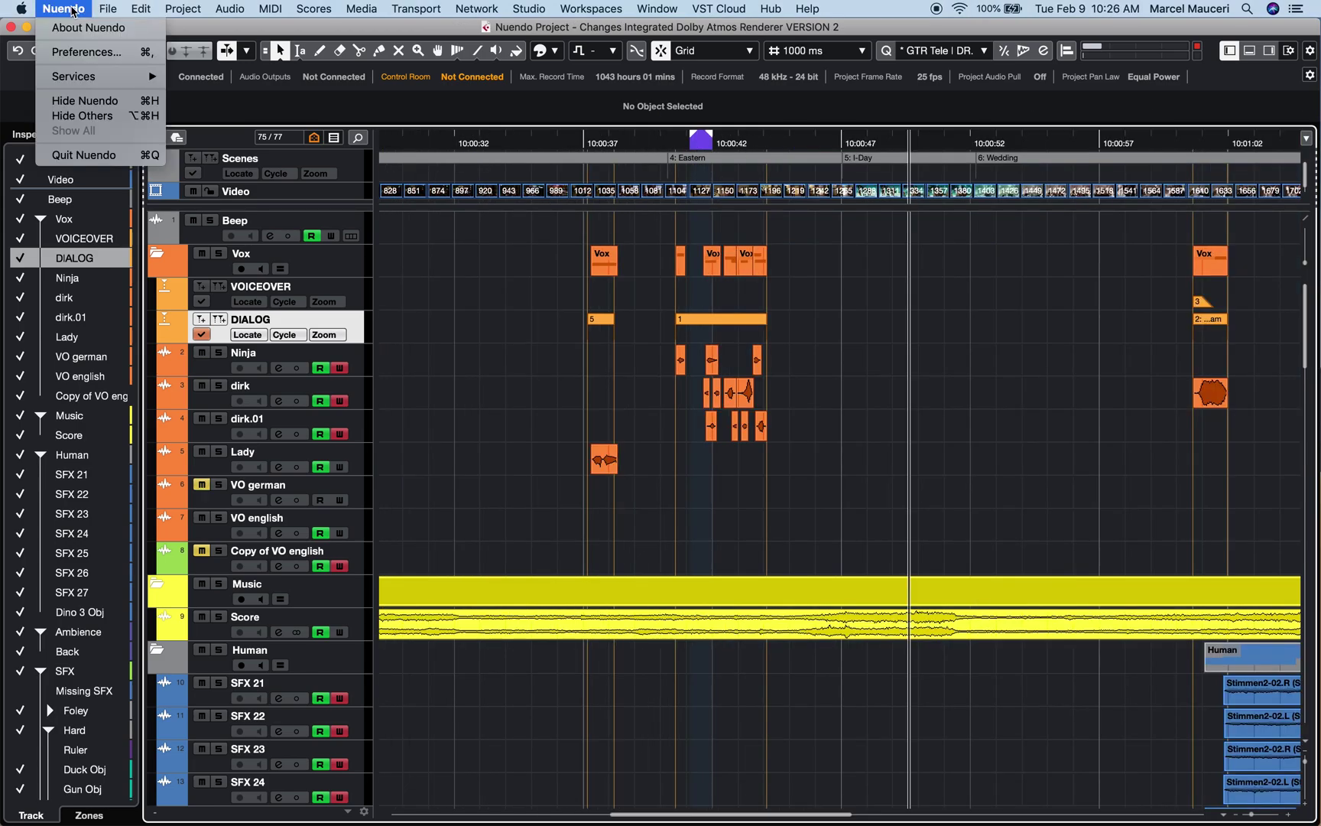
pyautogui.click(82, 53)
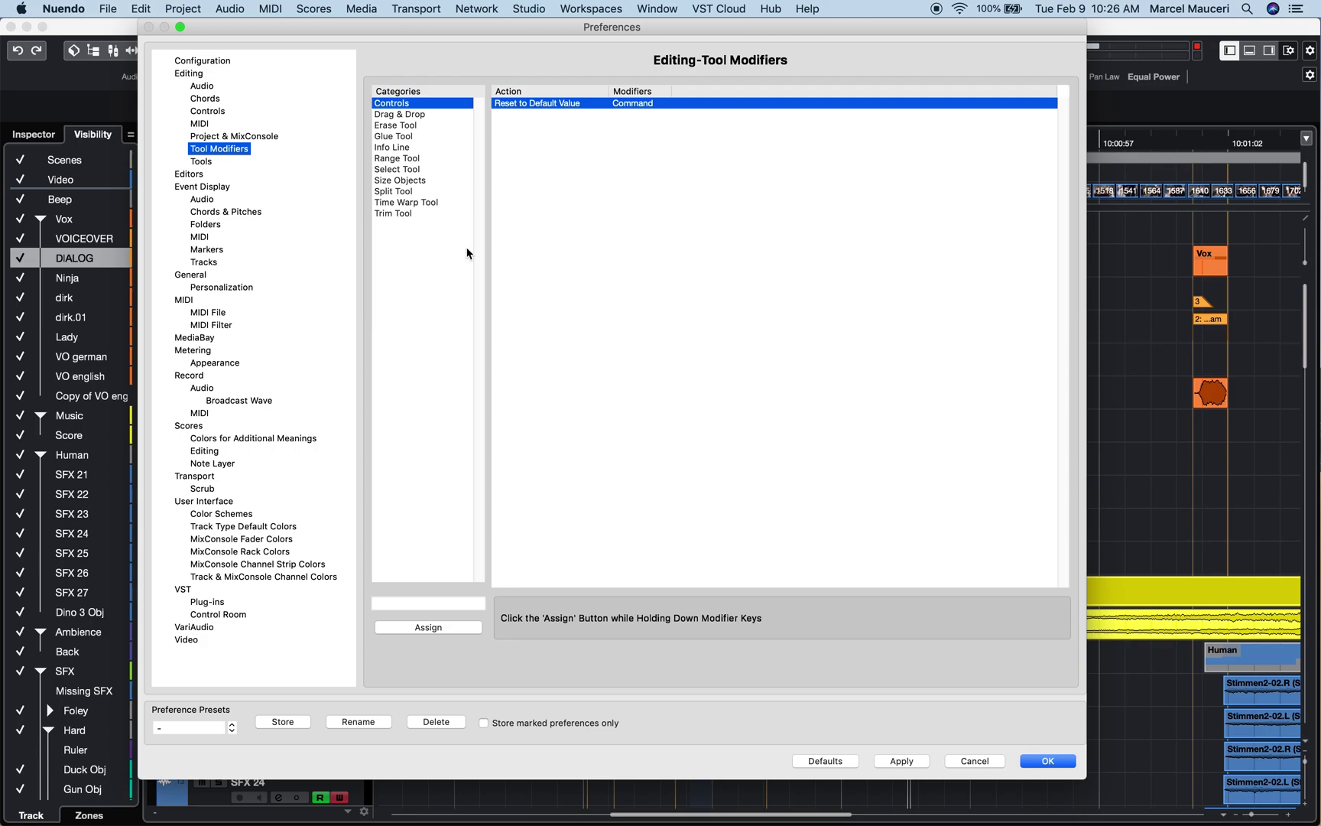
pyautogui.click(411, 116)
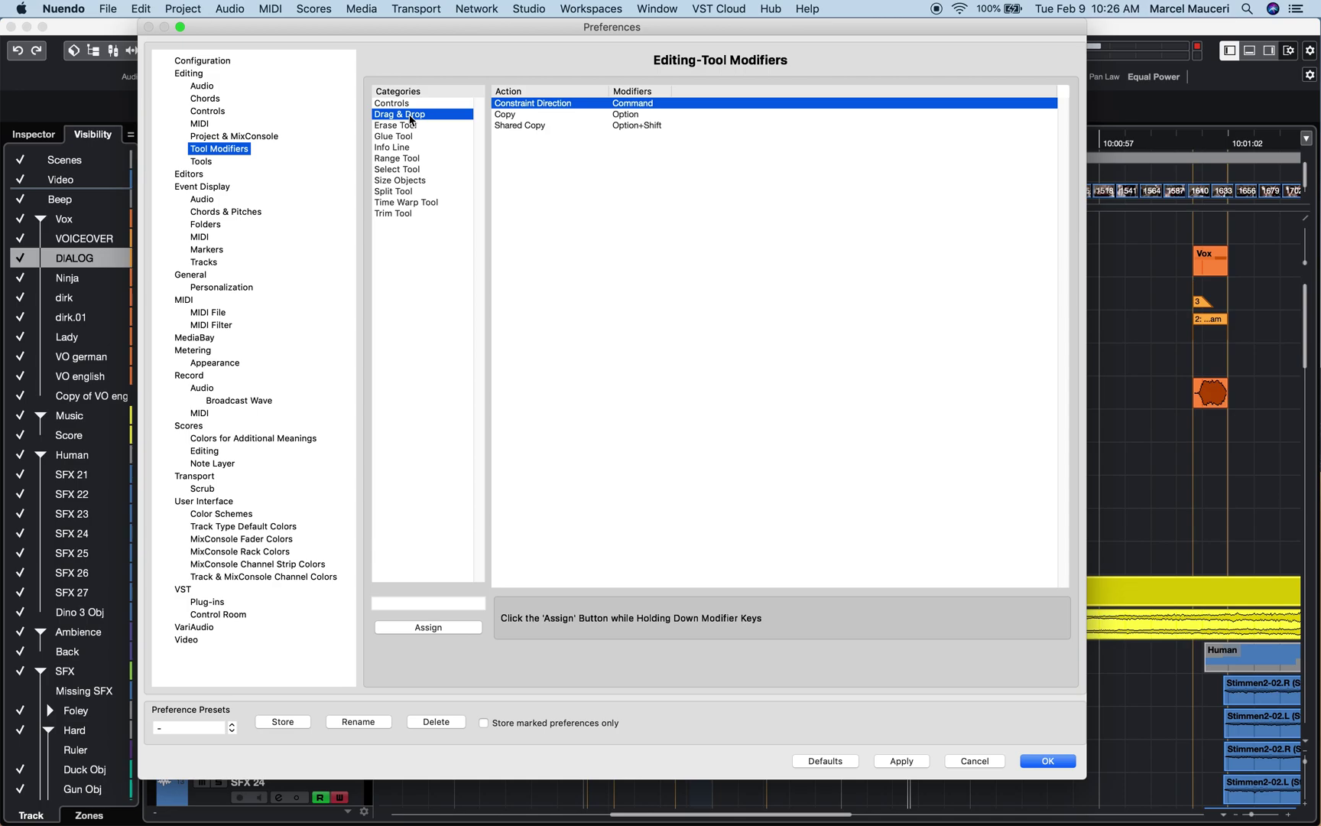
pyautogui.click(519, 126)
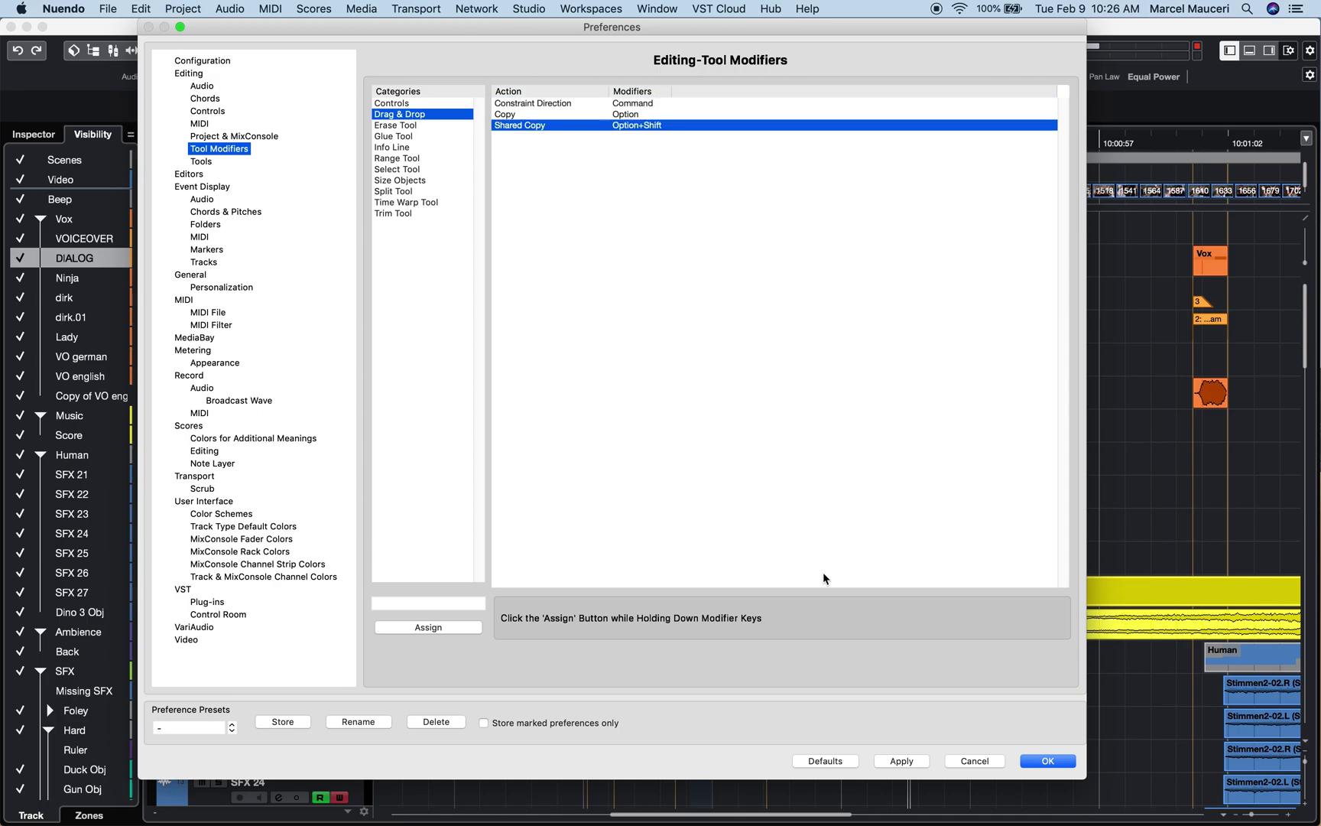
# Drag the 002 Construction Kit 01 SK sample onto the tracks and cancel the shared-audio prompt
pyautogui.click(1047, 761)
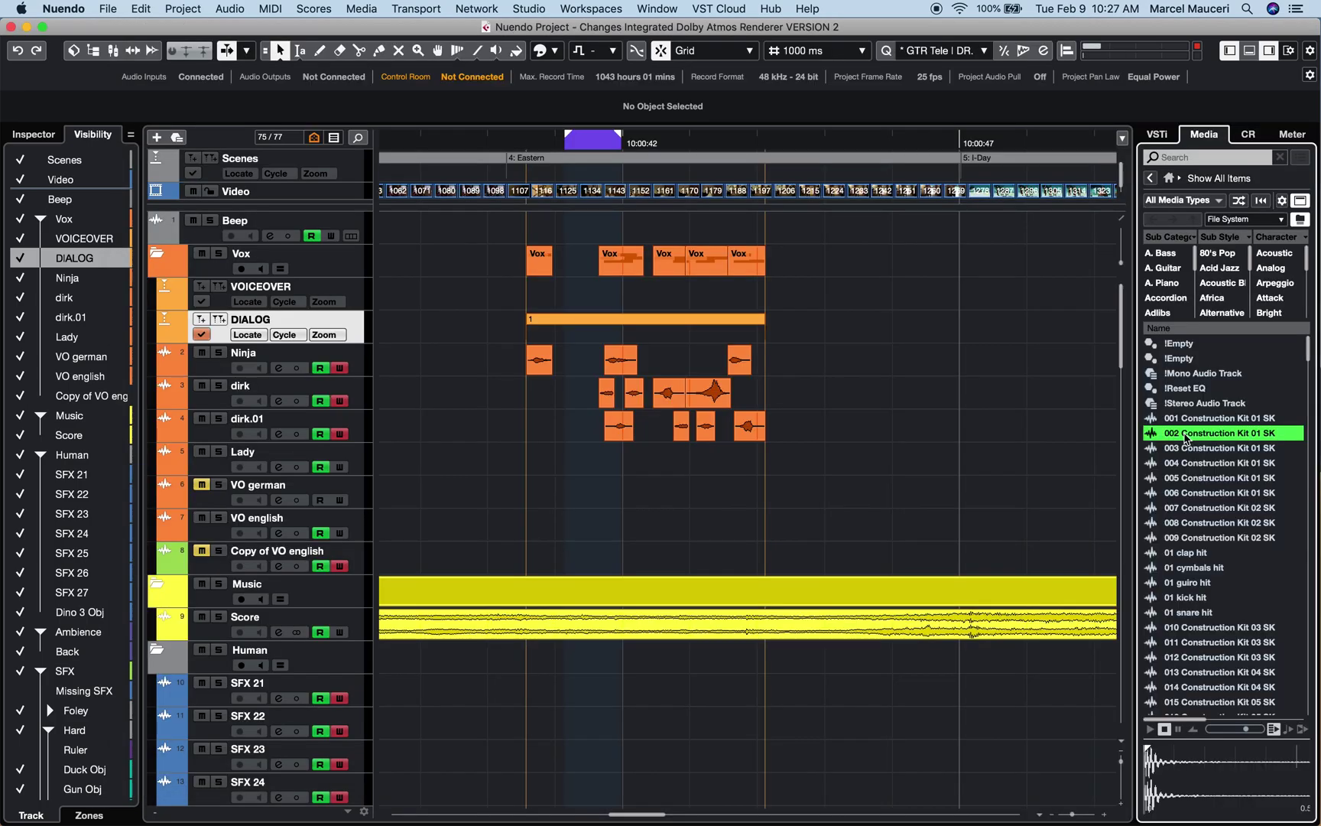
pyautogui.moveTo(1186, 438); pyautogui.dragTo(652, 393)
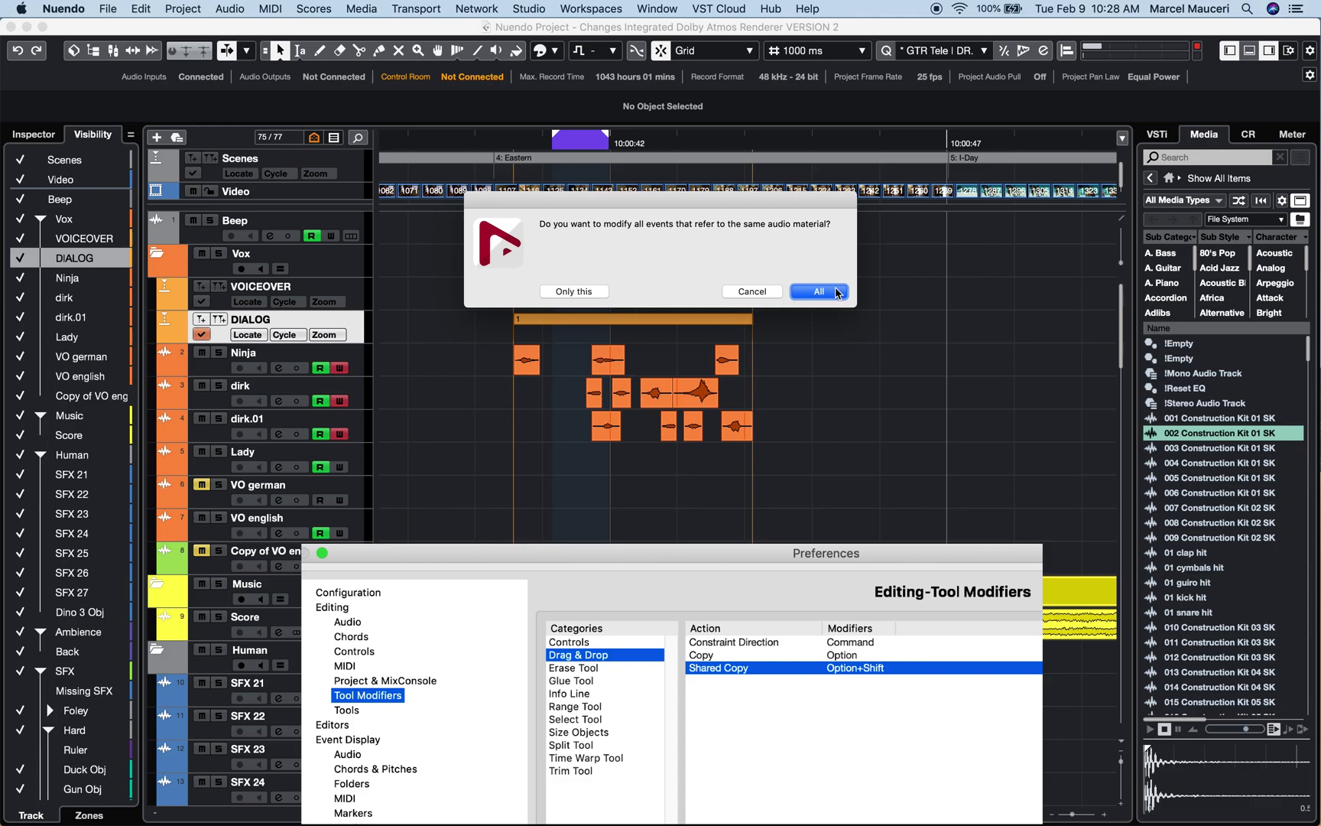
pyautogui.click(752, 292)
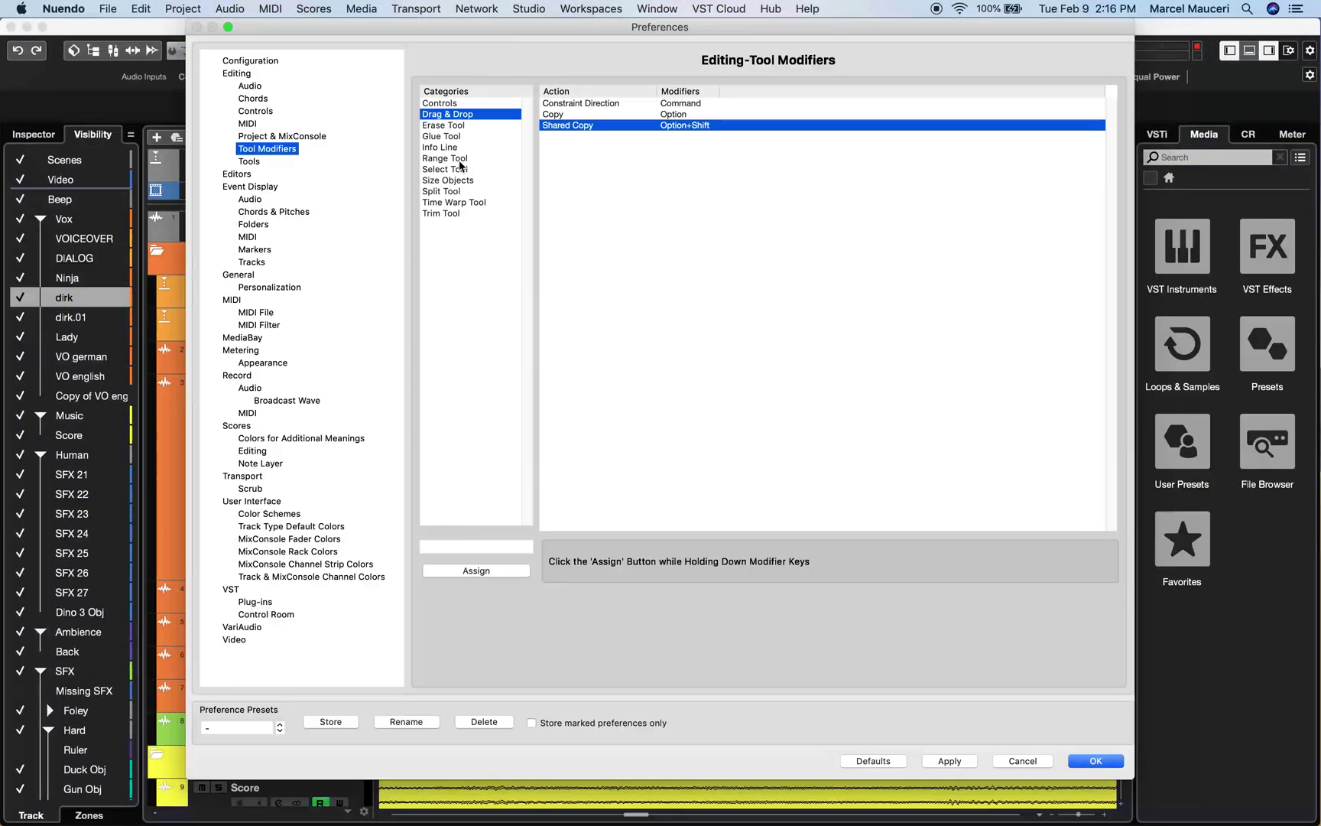
# Review Range Tool and Select Tool modifiers, including Align to Event Start and its Copy variant
pyautogui.click(457, 158)
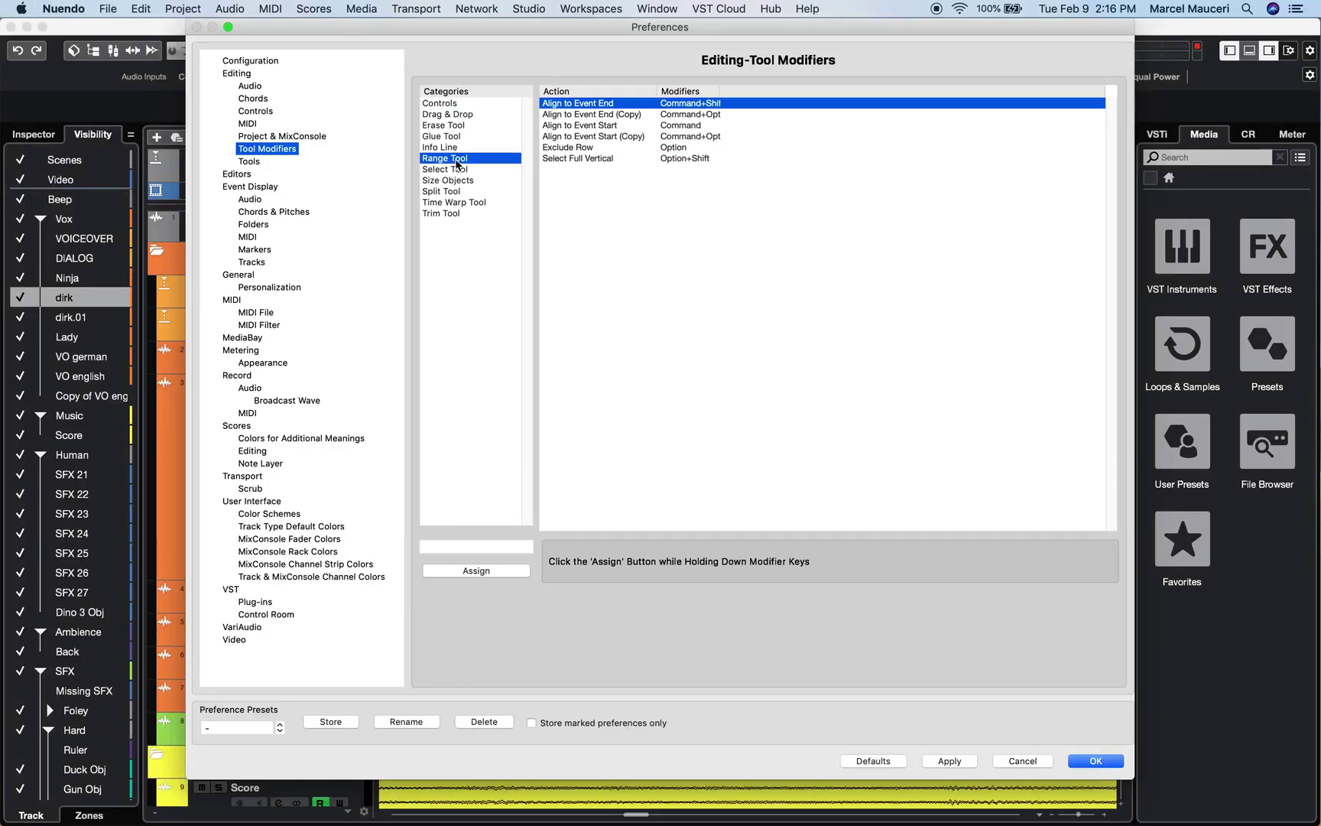
pyautogui.click(457, 170)
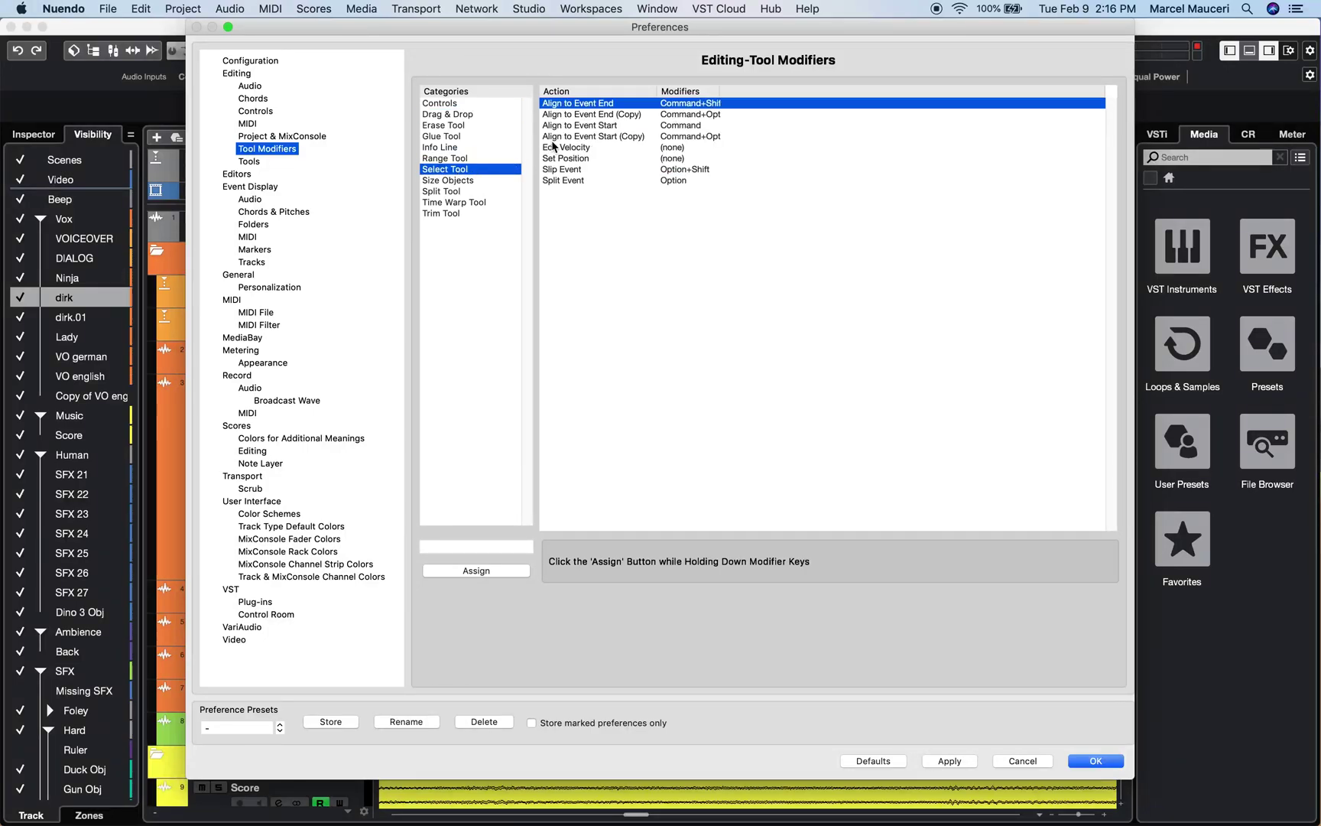
pyautogui.click(585, 126)
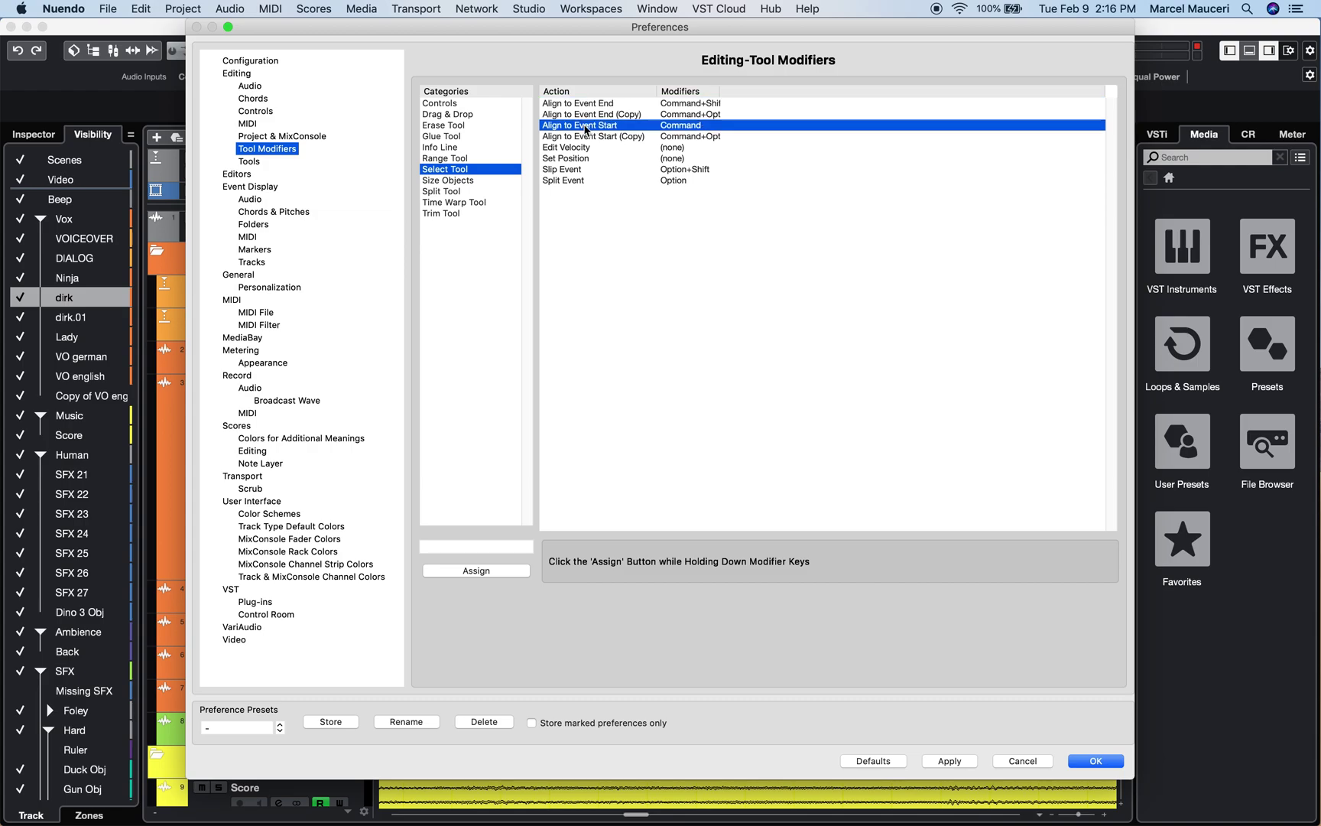
pyautogui.click(598, 138)
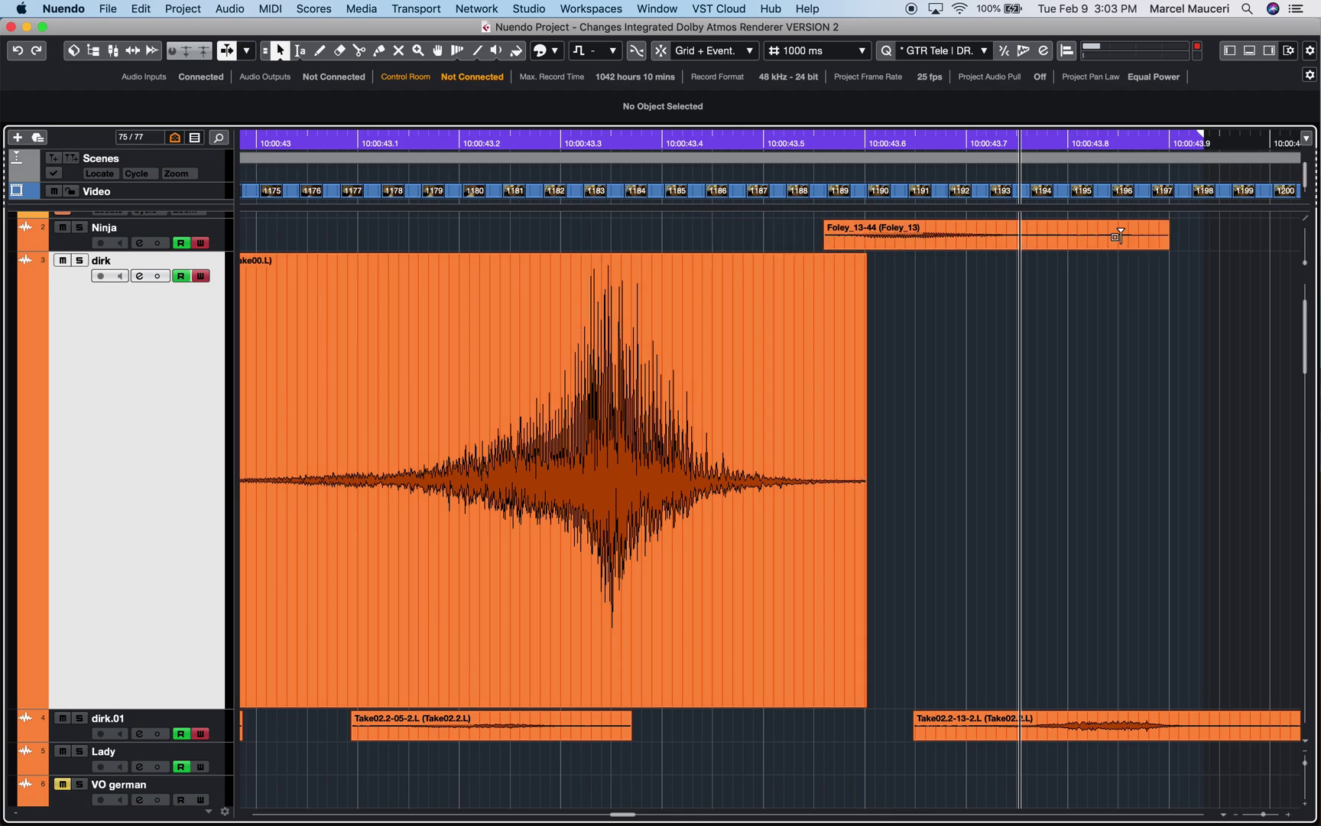
# Move the Foley_13-44 and Take02.2-13 events to the cursor, then undo the moves
pyautogui.hotkey('ctrl', 'l')
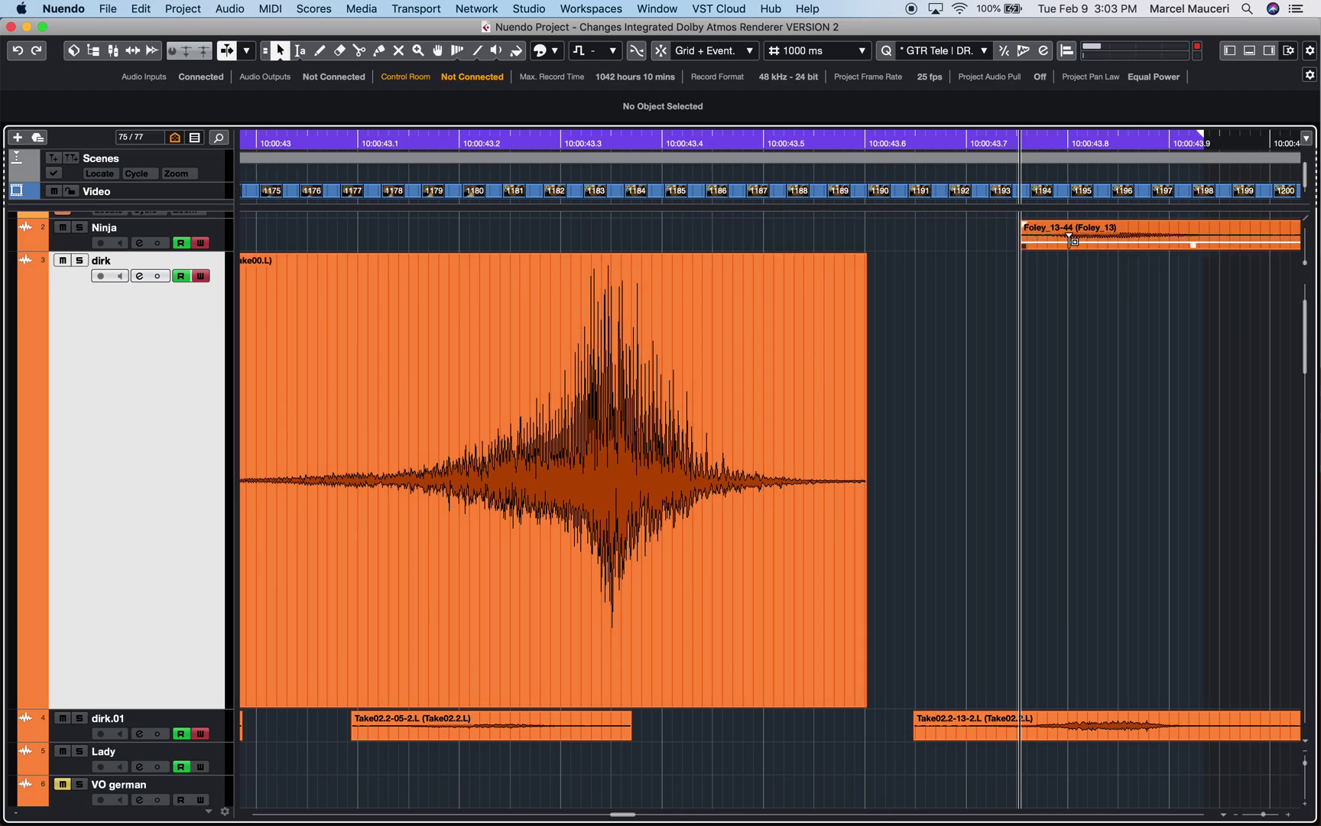
pyautogui.press('super+z')
pyautogui.press('super+z')
pyautogui.press('super+z')
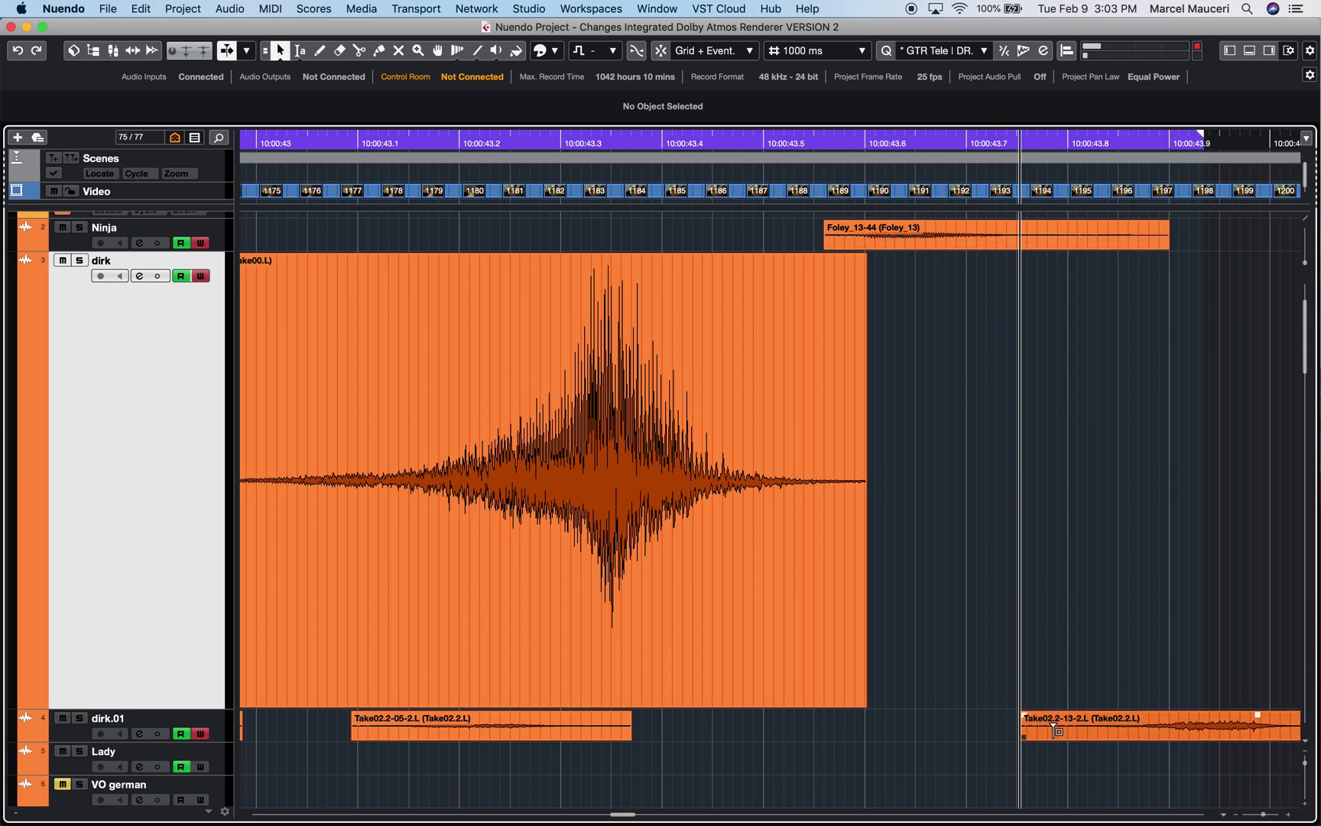
pyautogui.press('super+z')
pyautogui.press('super+z')
pyautogui.press('super+z')
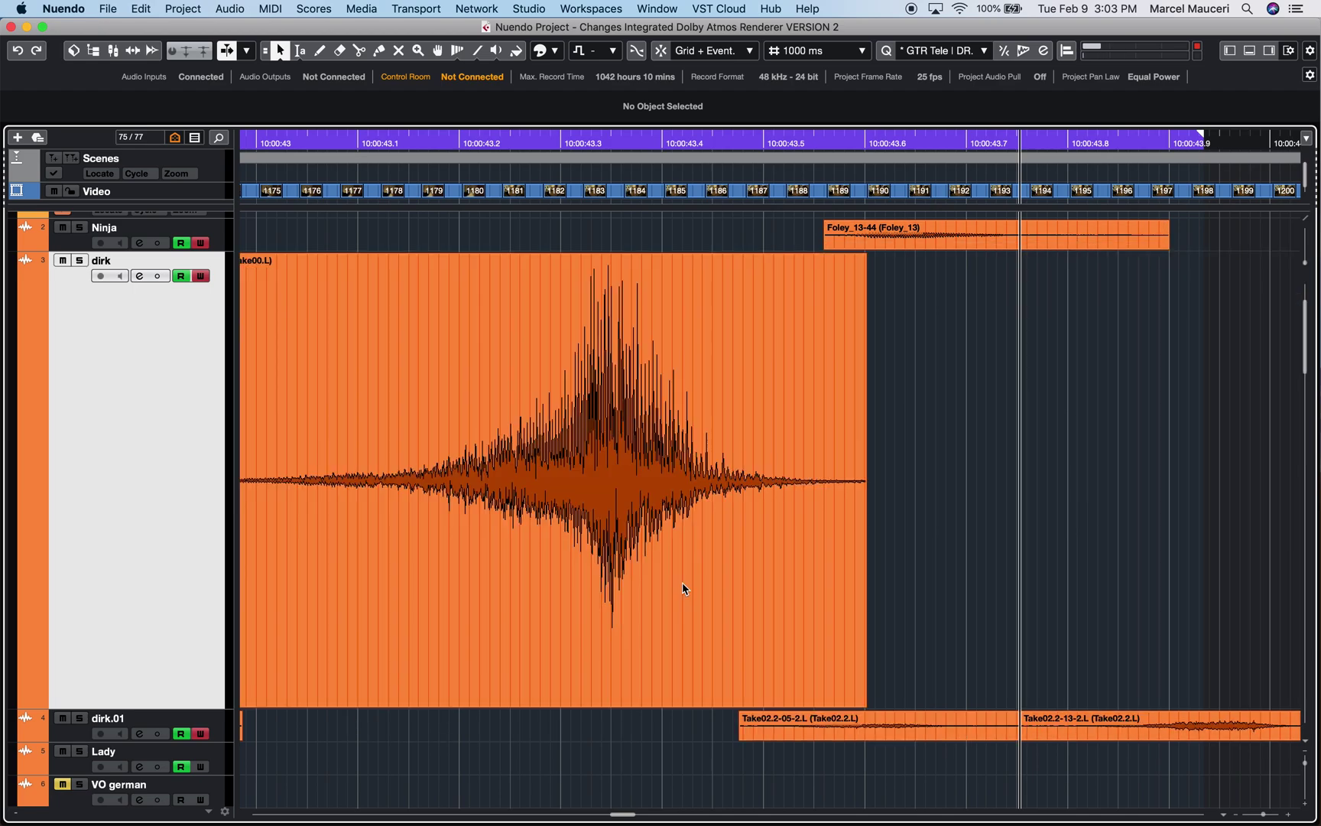
# Select a short range after the dirk event, then stretch the event to it and move it to the range start, undoing each
pyautogui.press('2')
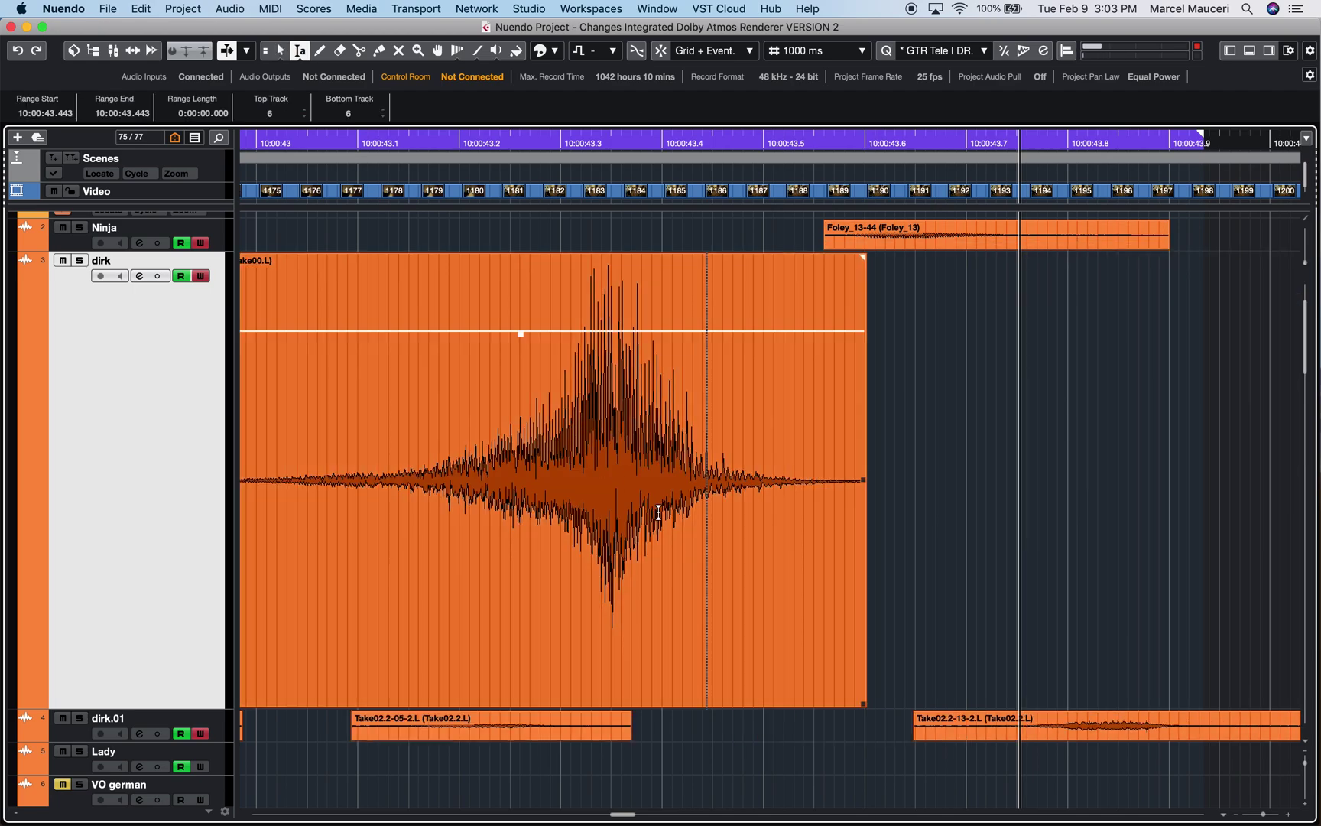
pyautogui.click(707, 528)
pyautogui.moveTo(919, 524); pyautogui.dragTo(942, 524)
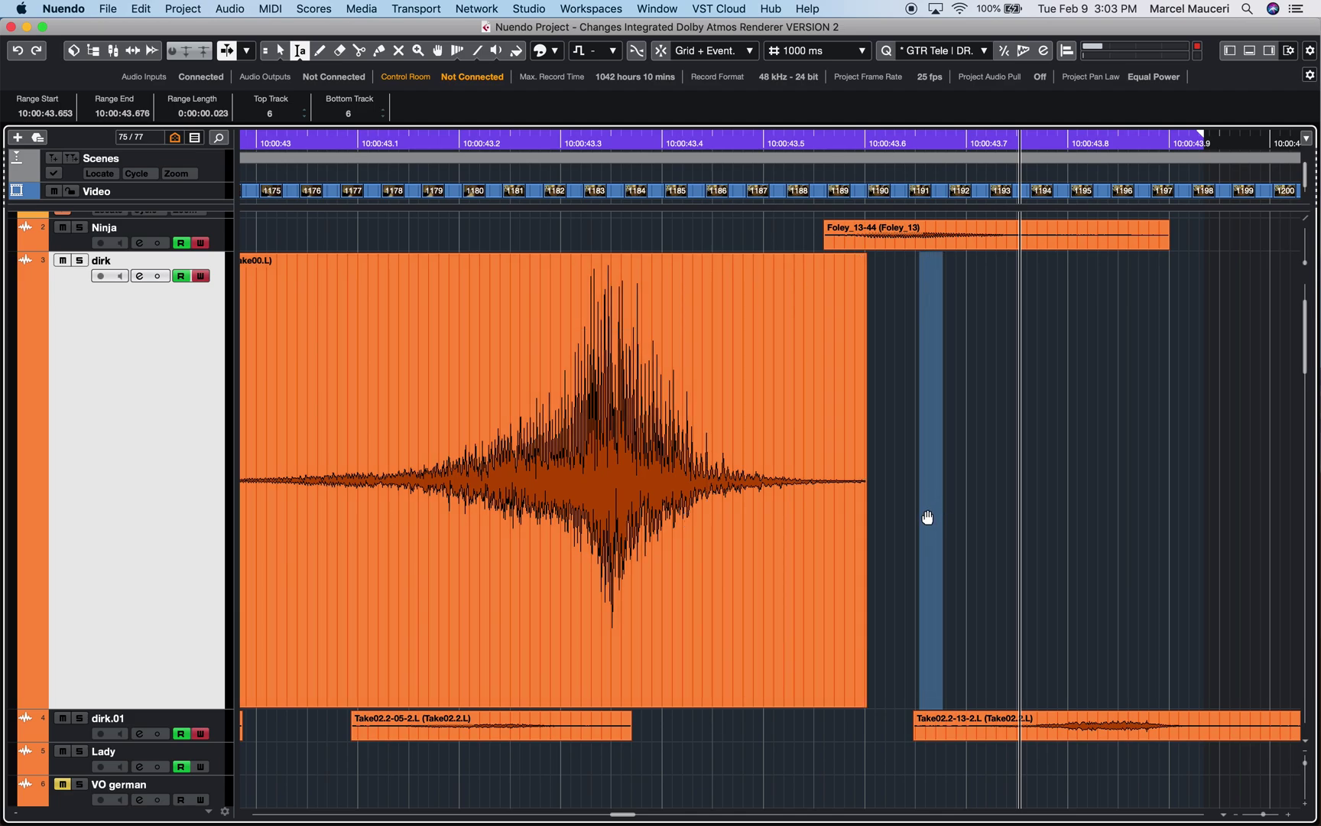
pyautogui.press('super+shift+t')
pyautogui.press('super+z')
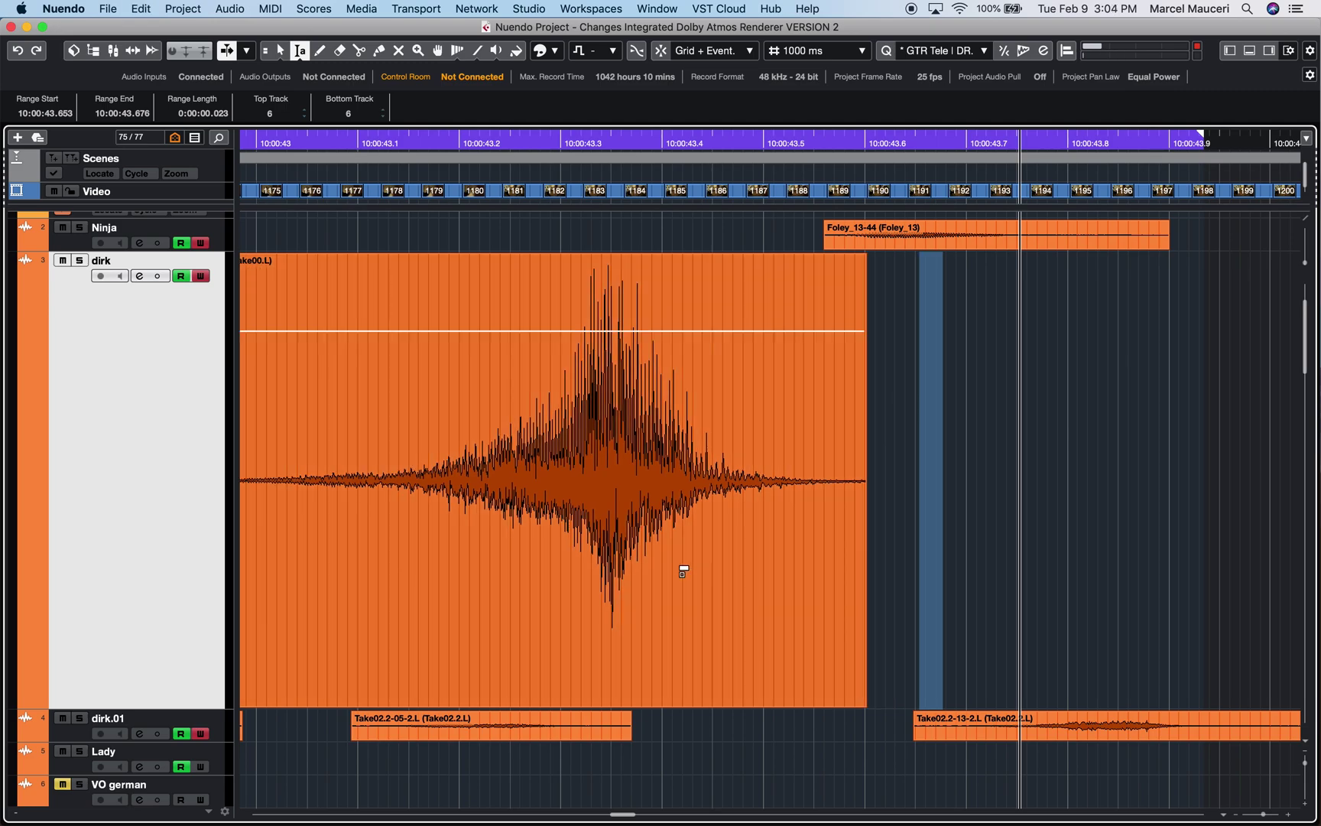
pyautogui.press('super+z')
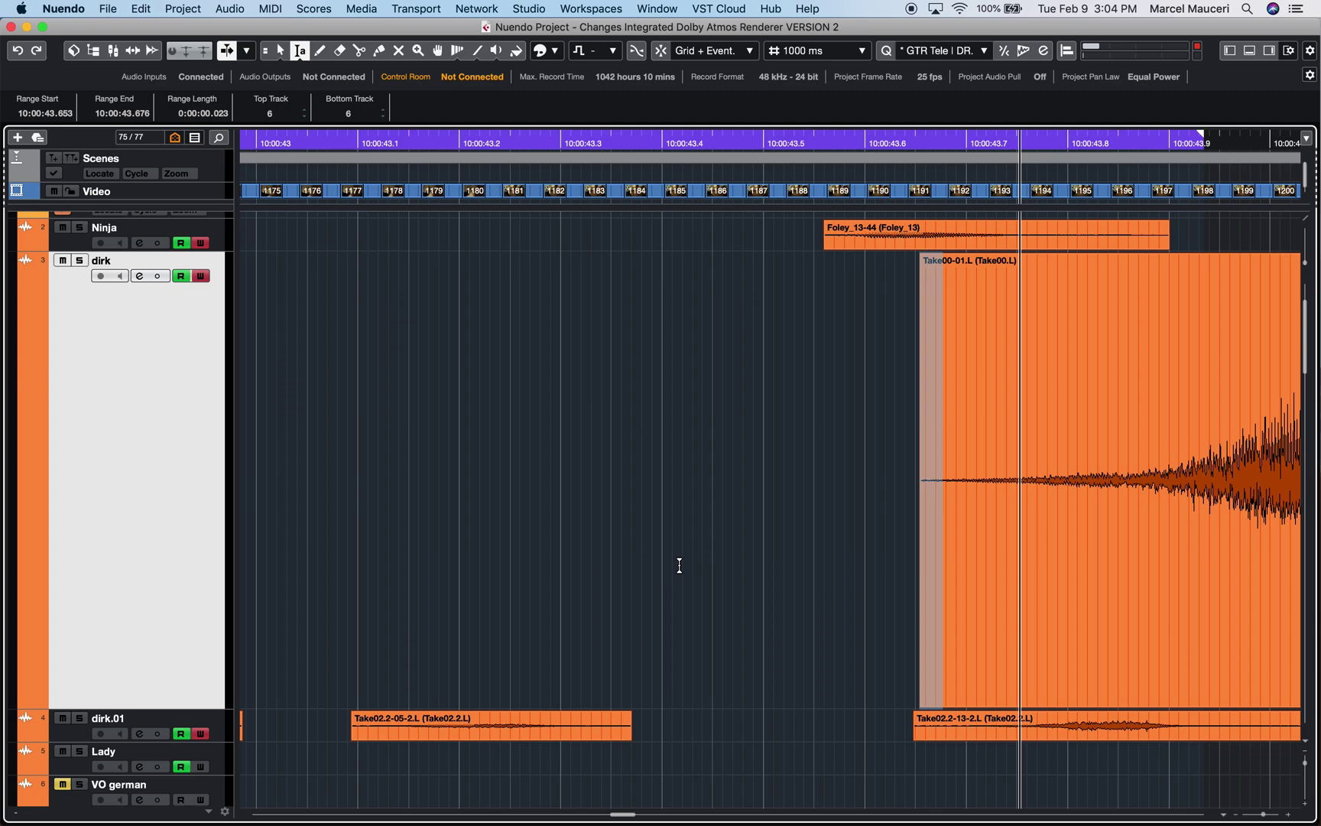
pyautogui.press('super+shift+z')
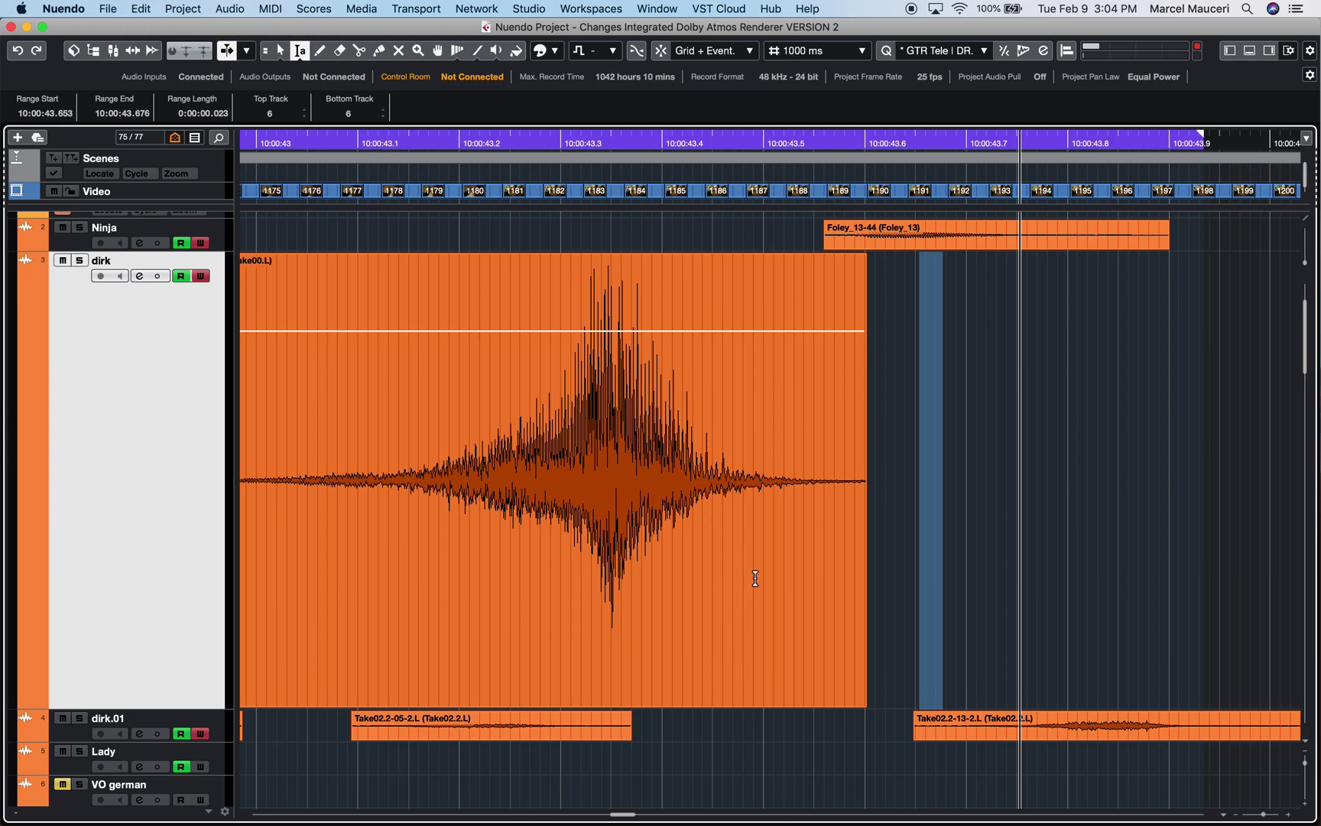
# Paste a copy of the take at the playhead, then undo the paste
pyautogui.press('1')
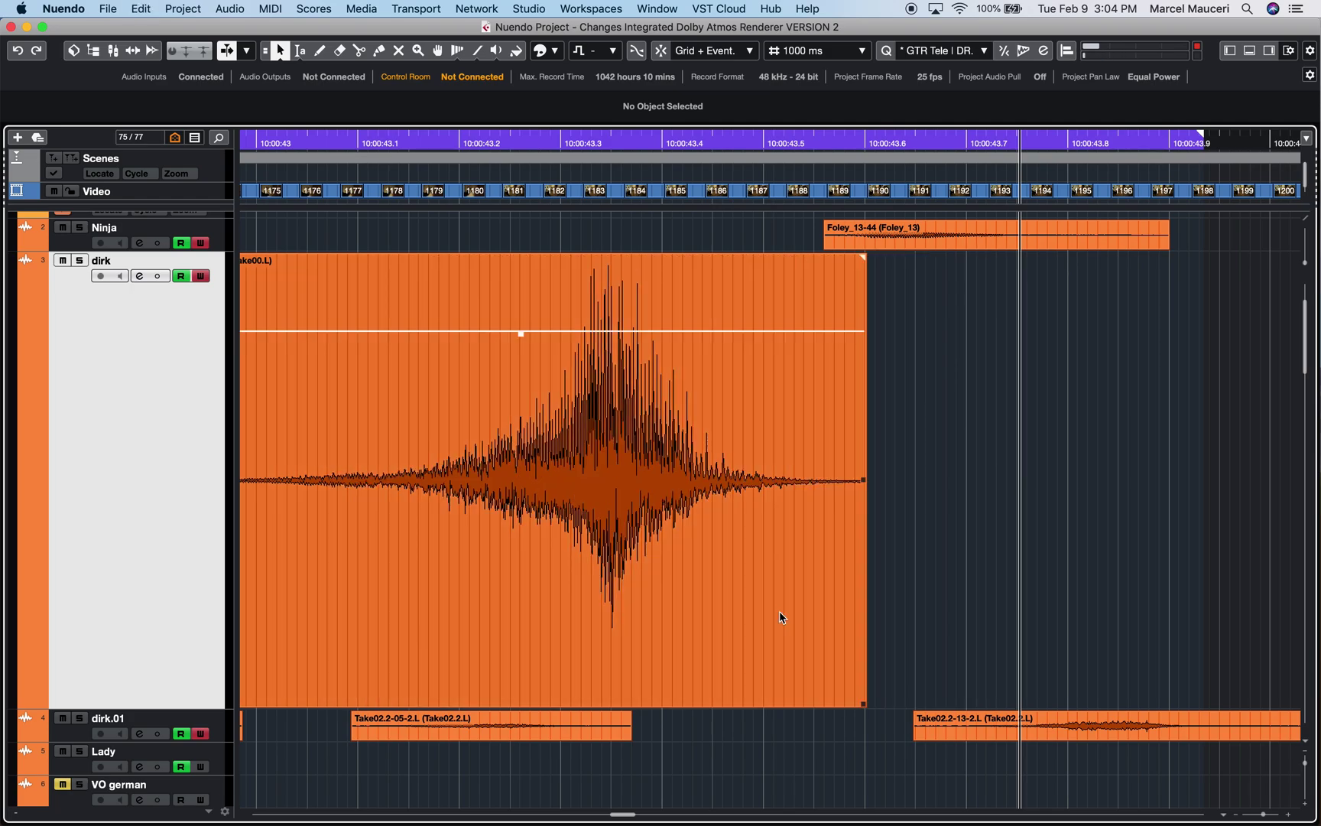
pyautogui.press('super+v')
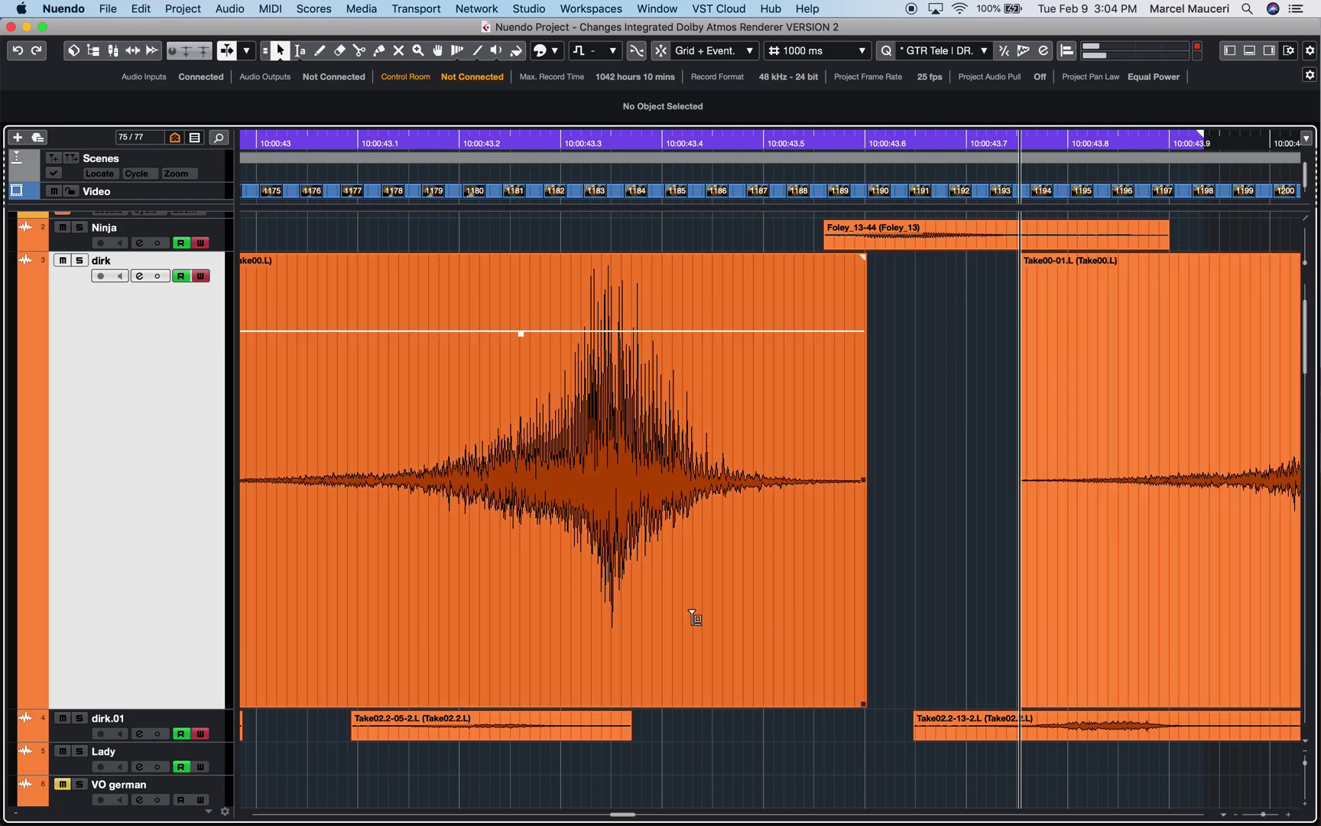
pyautogui.press('super+z')
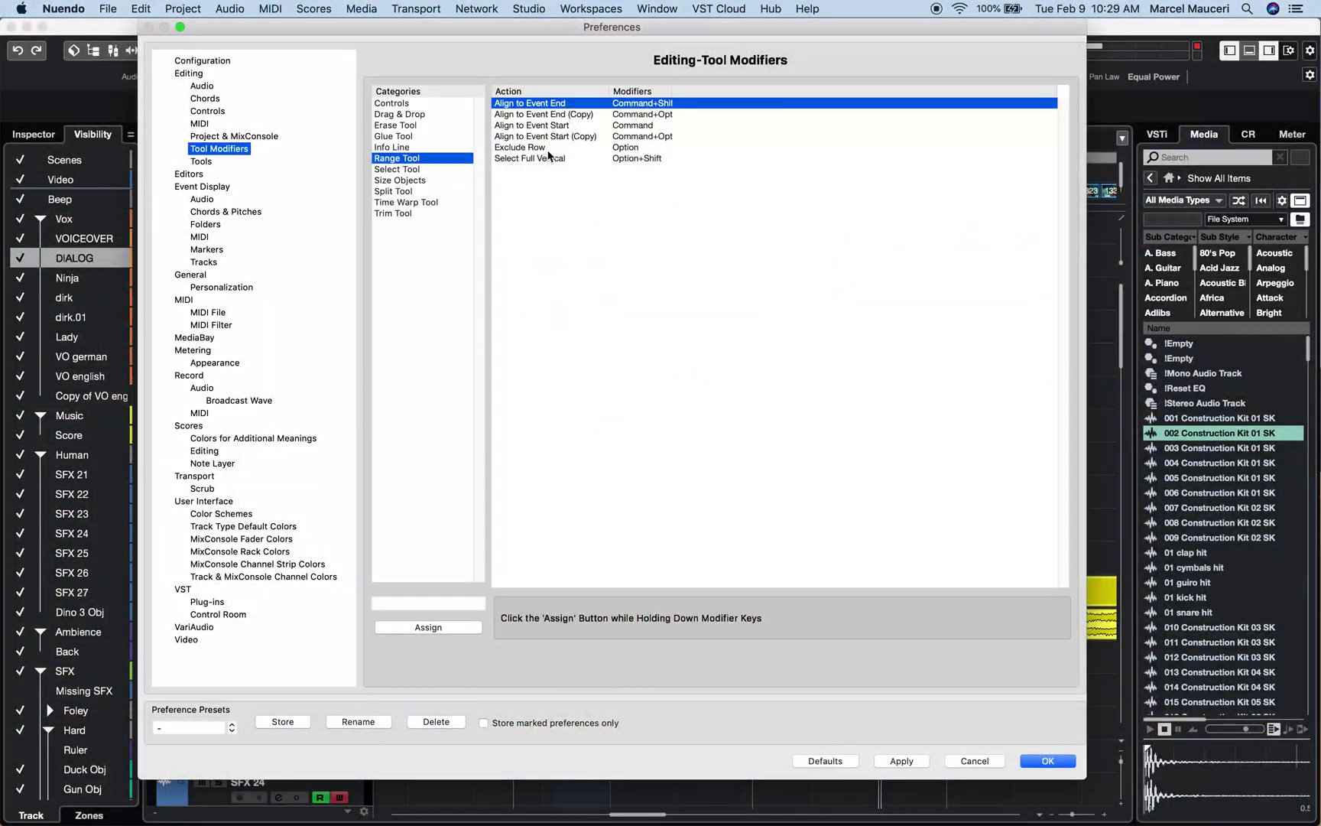
# Assign Select Full Vertical as a Range Tool modifier and drag a full-height range across every track
pyautogui.click(547, 159)
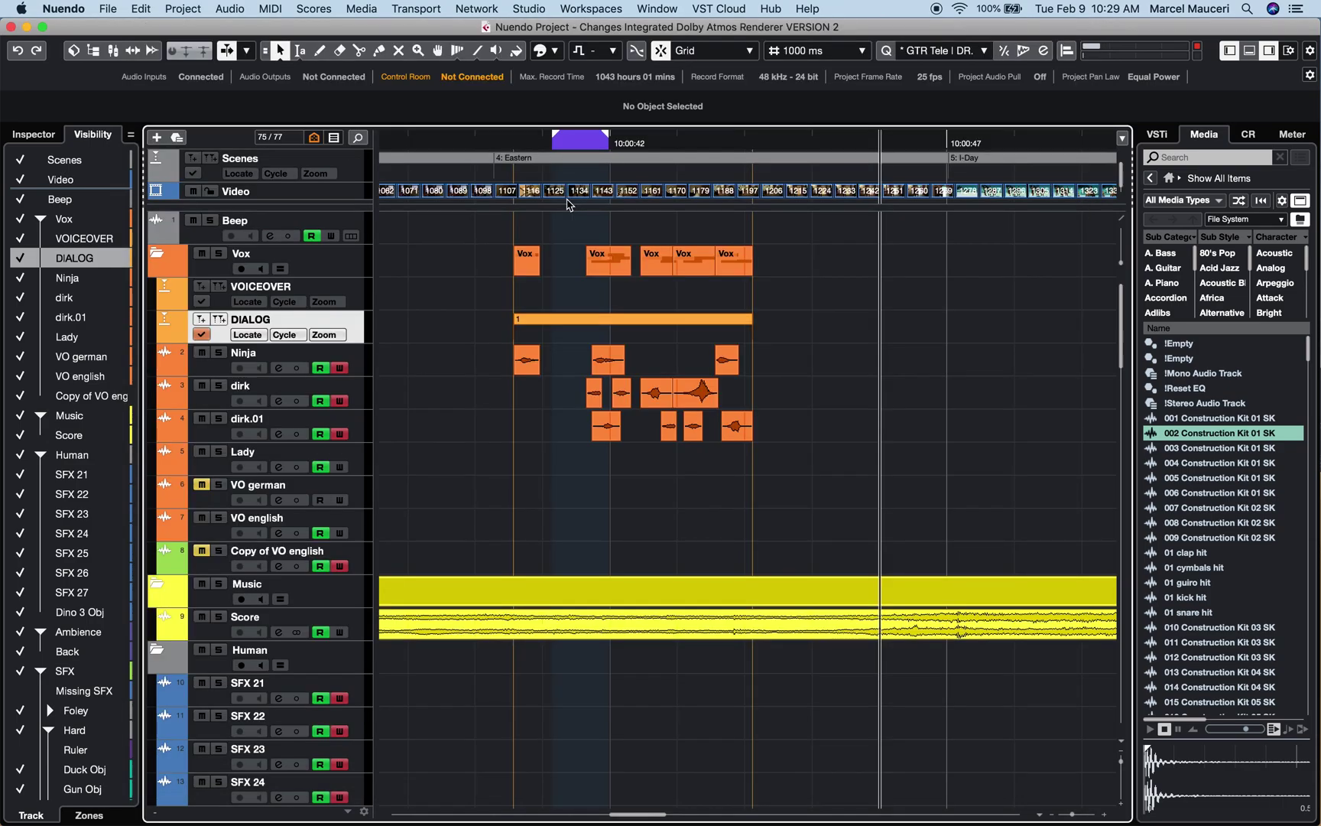
pyautogui.press('2')
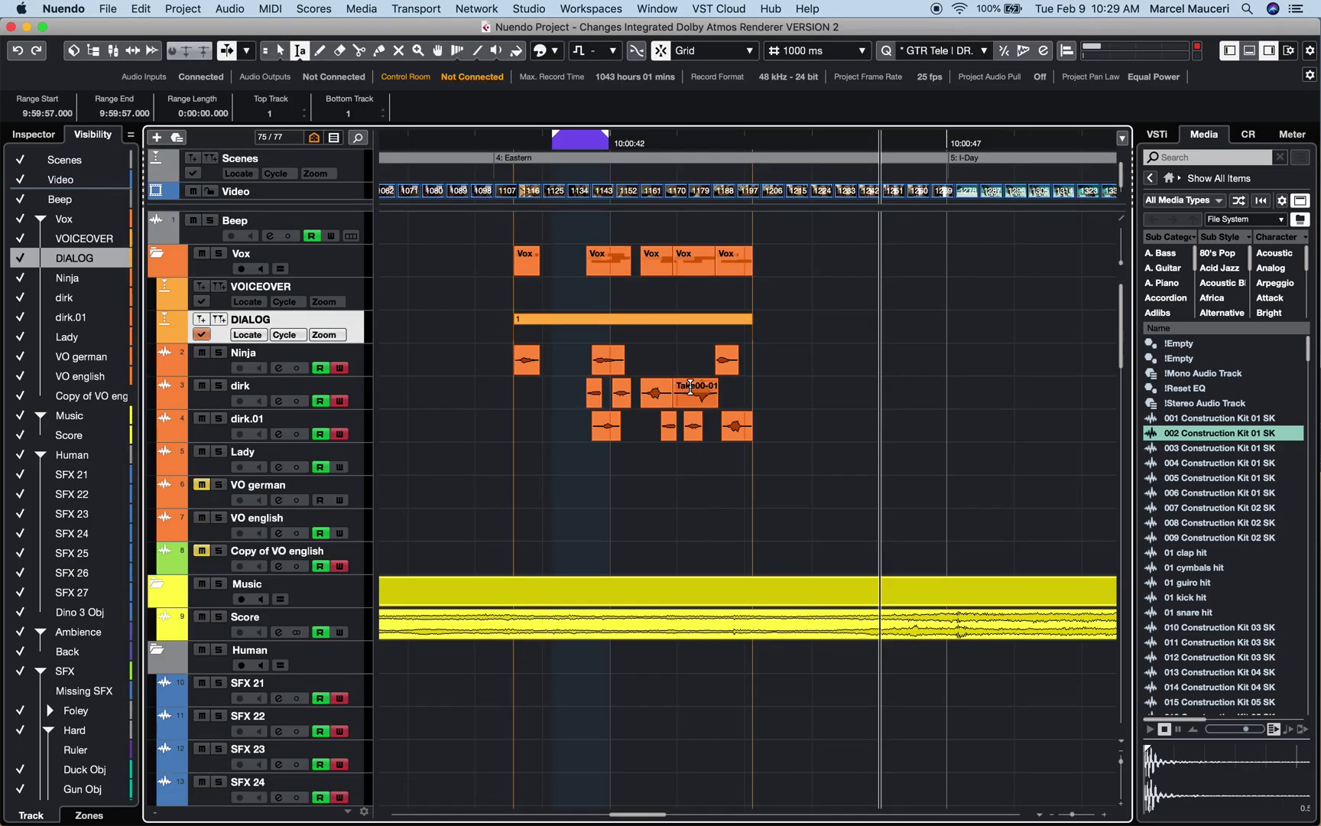
pyautogui.moveTo(782, 399); pyautogui.dragTo(810, 413)
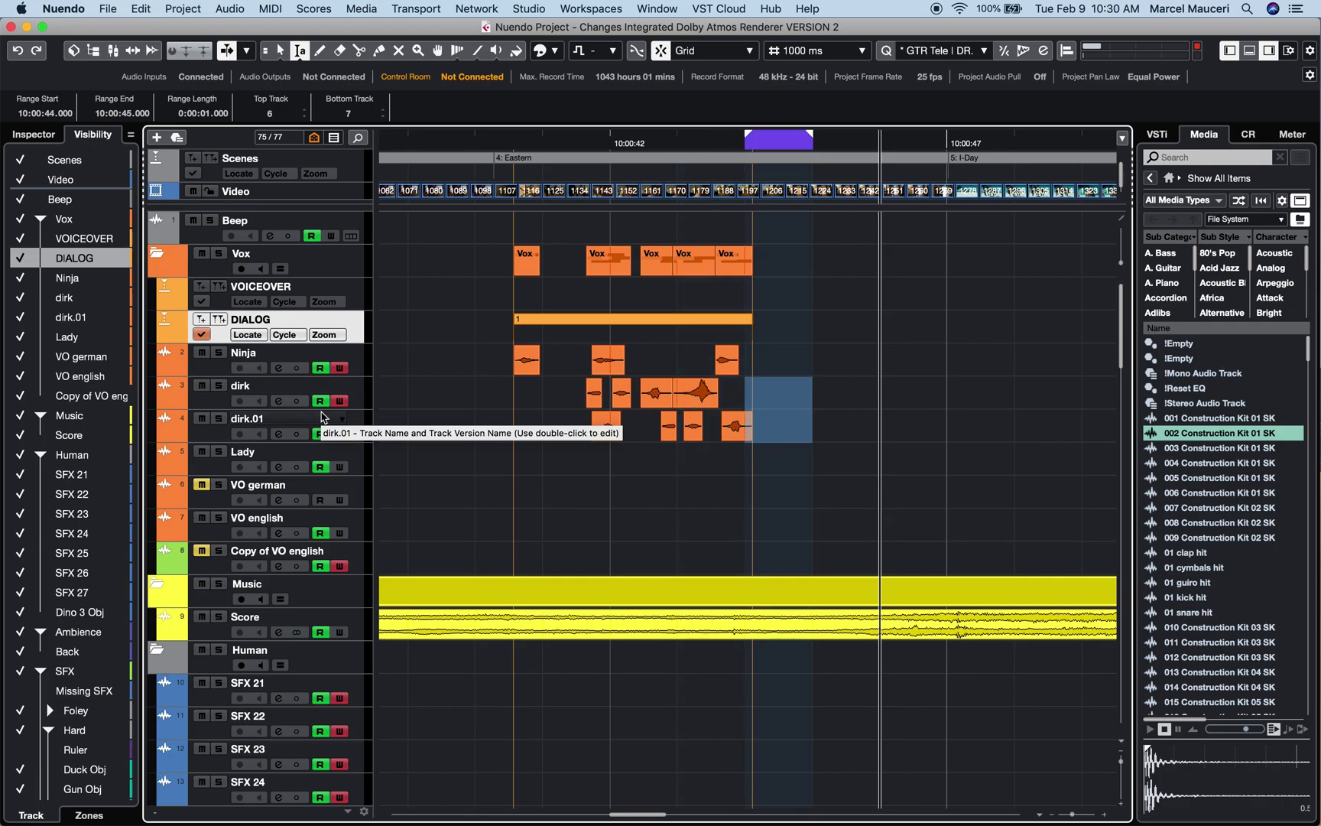
pyautogui.press('super+comma')
pyautogui.moveTo(643, 466); pyautogui.dragTo(847, 406)
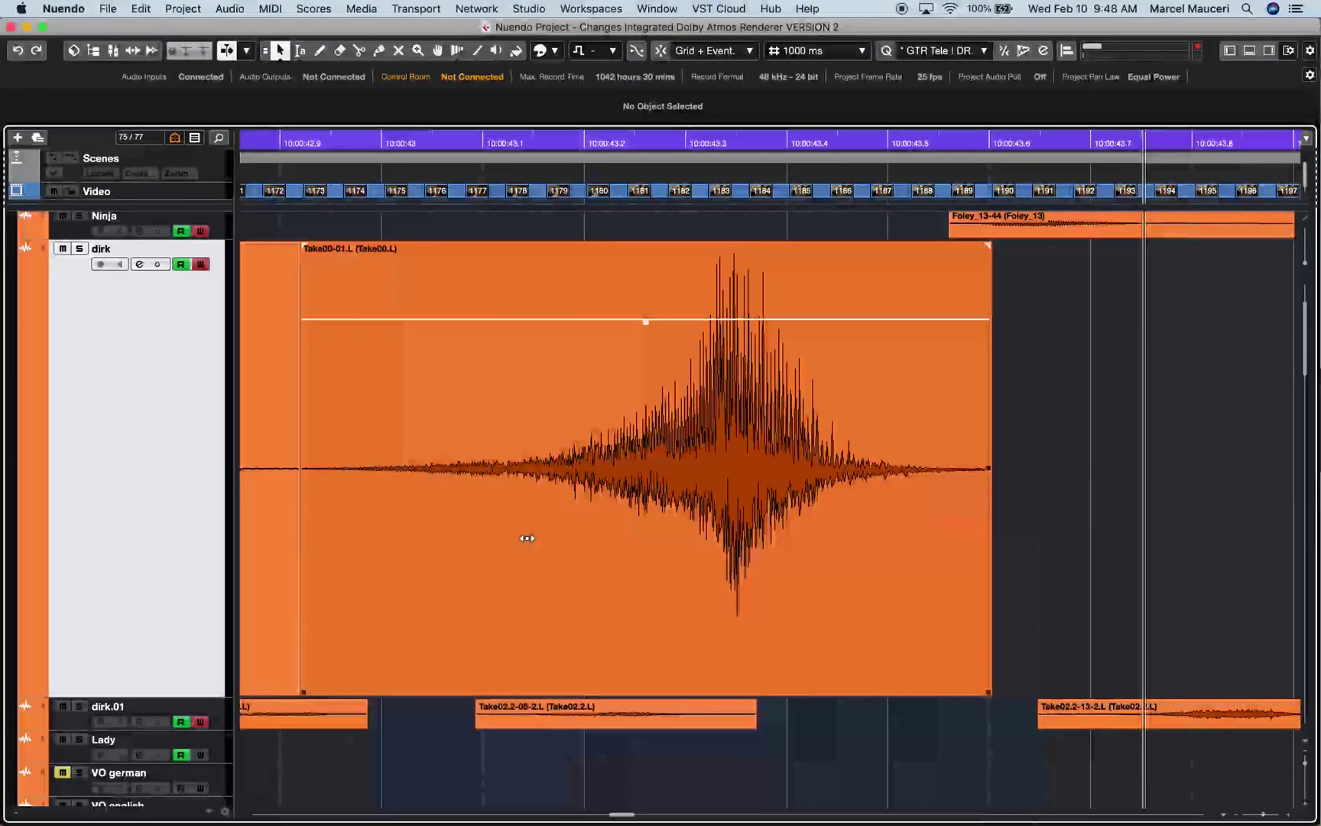
# Slip the Take00-01.L waveform later inside its event with the Range tool, then return to the Object tool
pyautogui.moveTo(525, 540)
pyautogui.mouseDown()
pyautogui.moveTo(618, 529)
pyautogui.moveTo(395, 515)
pyautogui.moveTo(569, 523)
pyautogui.moveTo(457, 530)
pyautogui.moveTo(535, 532)
pyautogui.mouseUp()
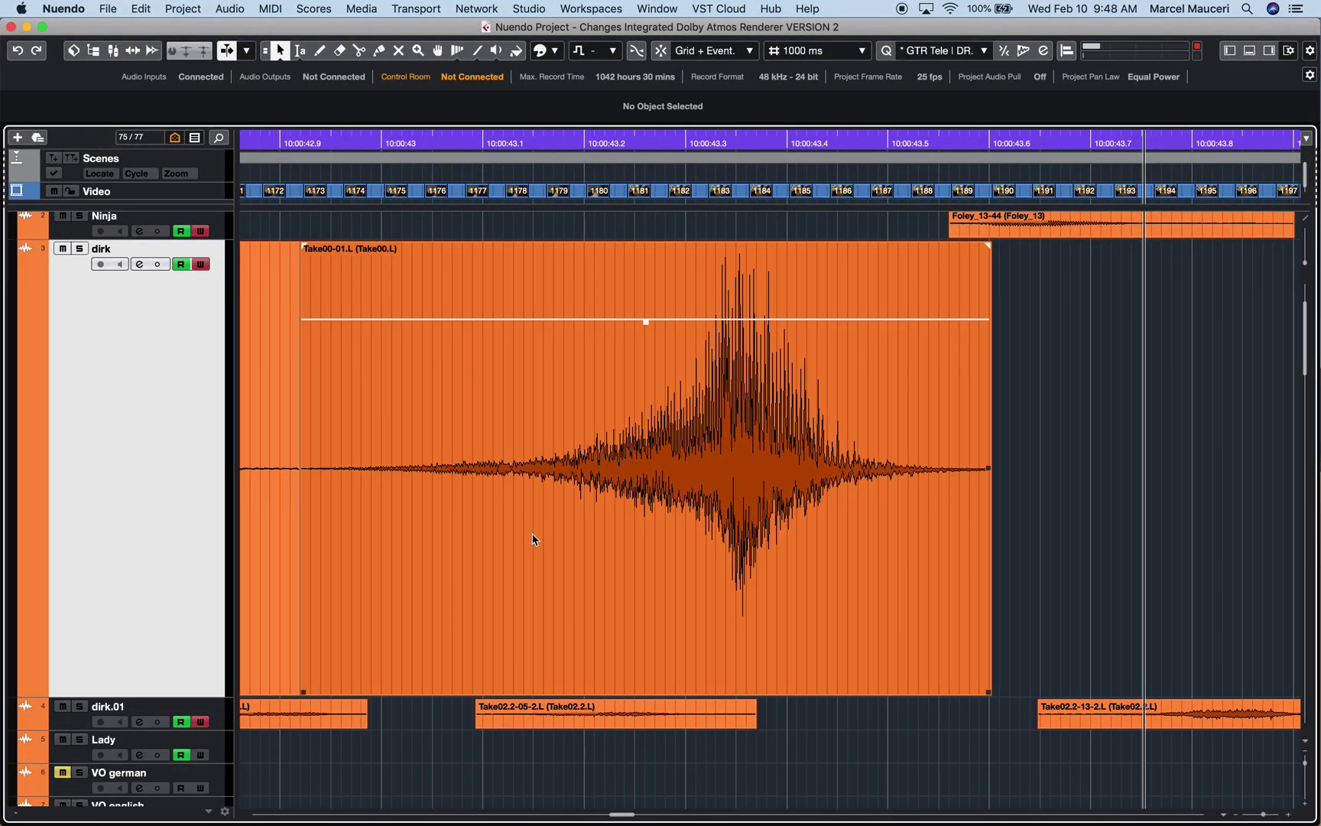
pyautogui.press('2')
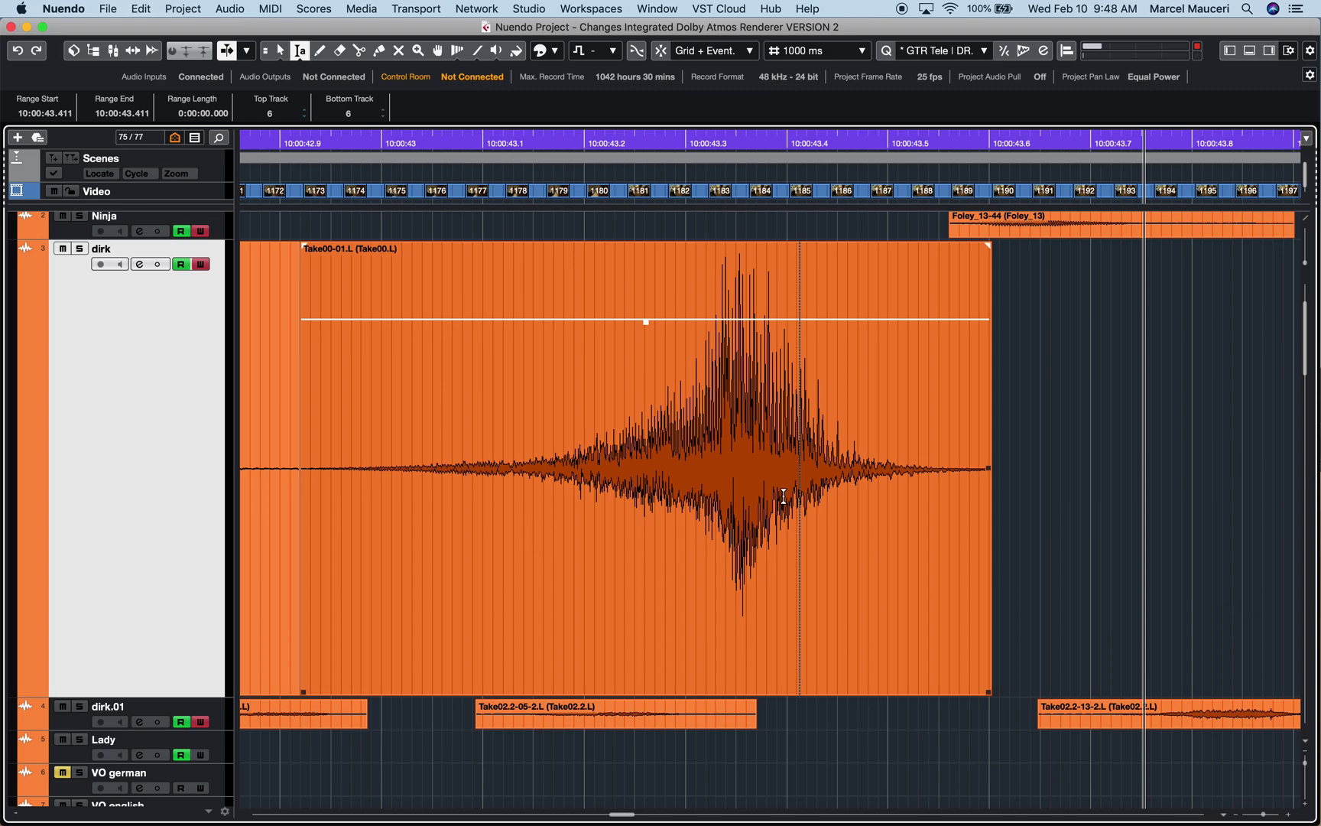
pyautogui.click(869, 460)
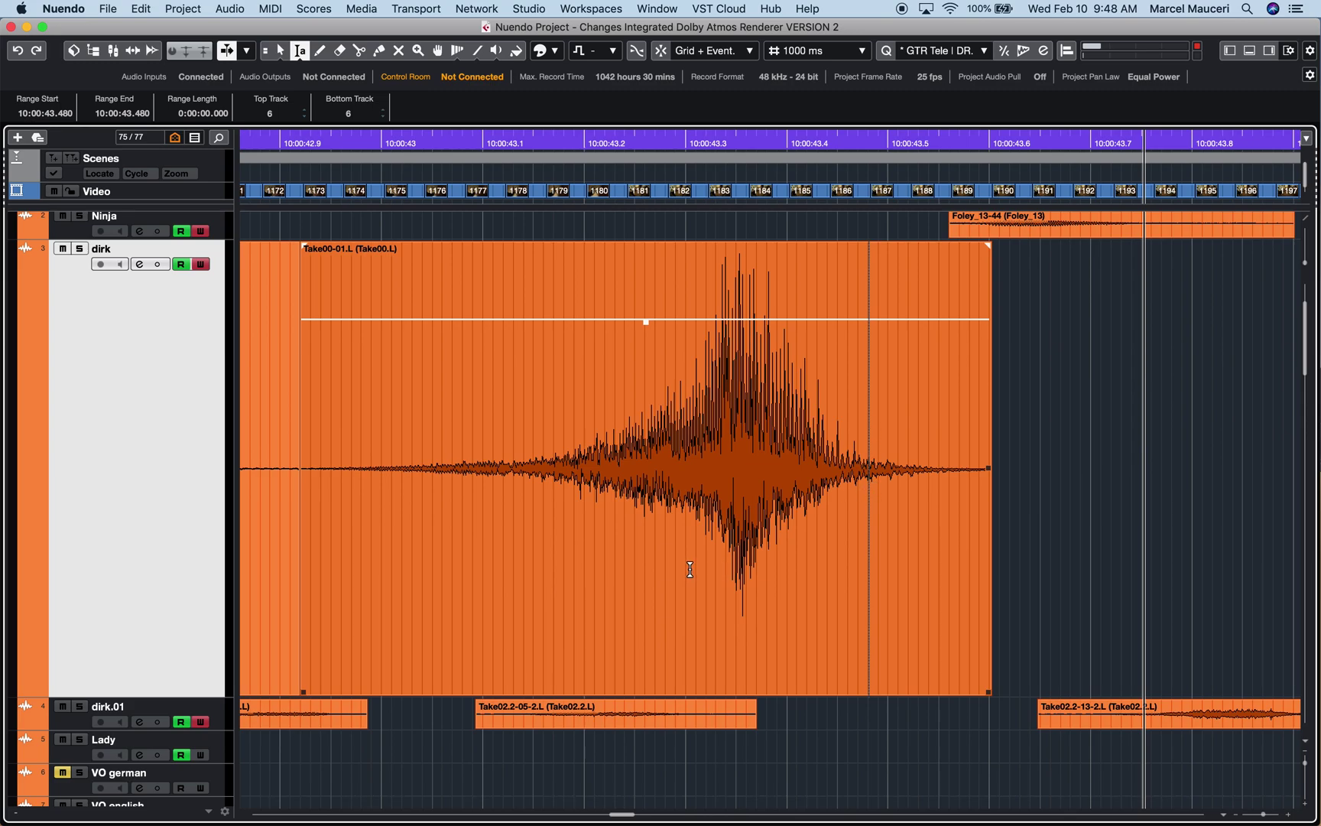
pyautogui.moveTo(691, 569); pyautogui.dragTo(802, 539)
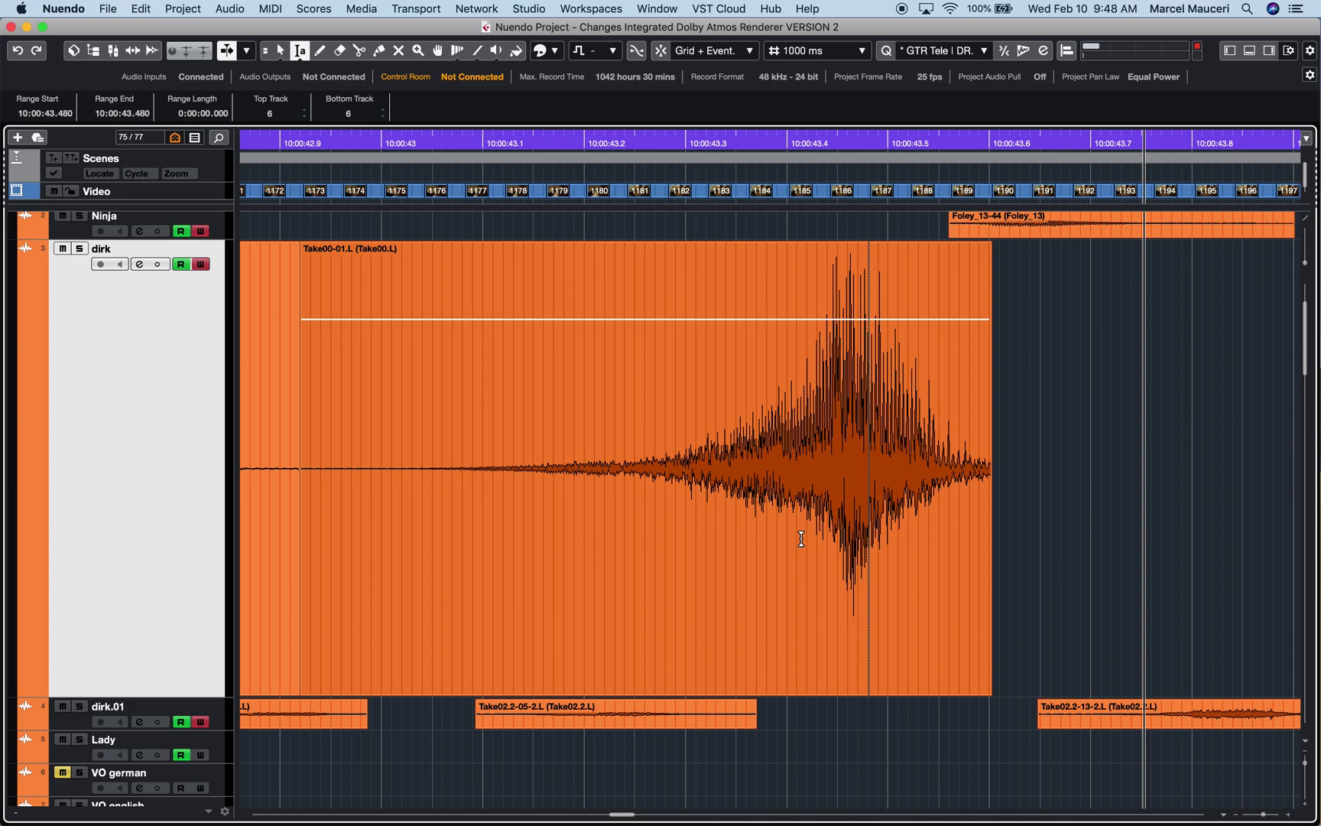
pyautogui.press('1')
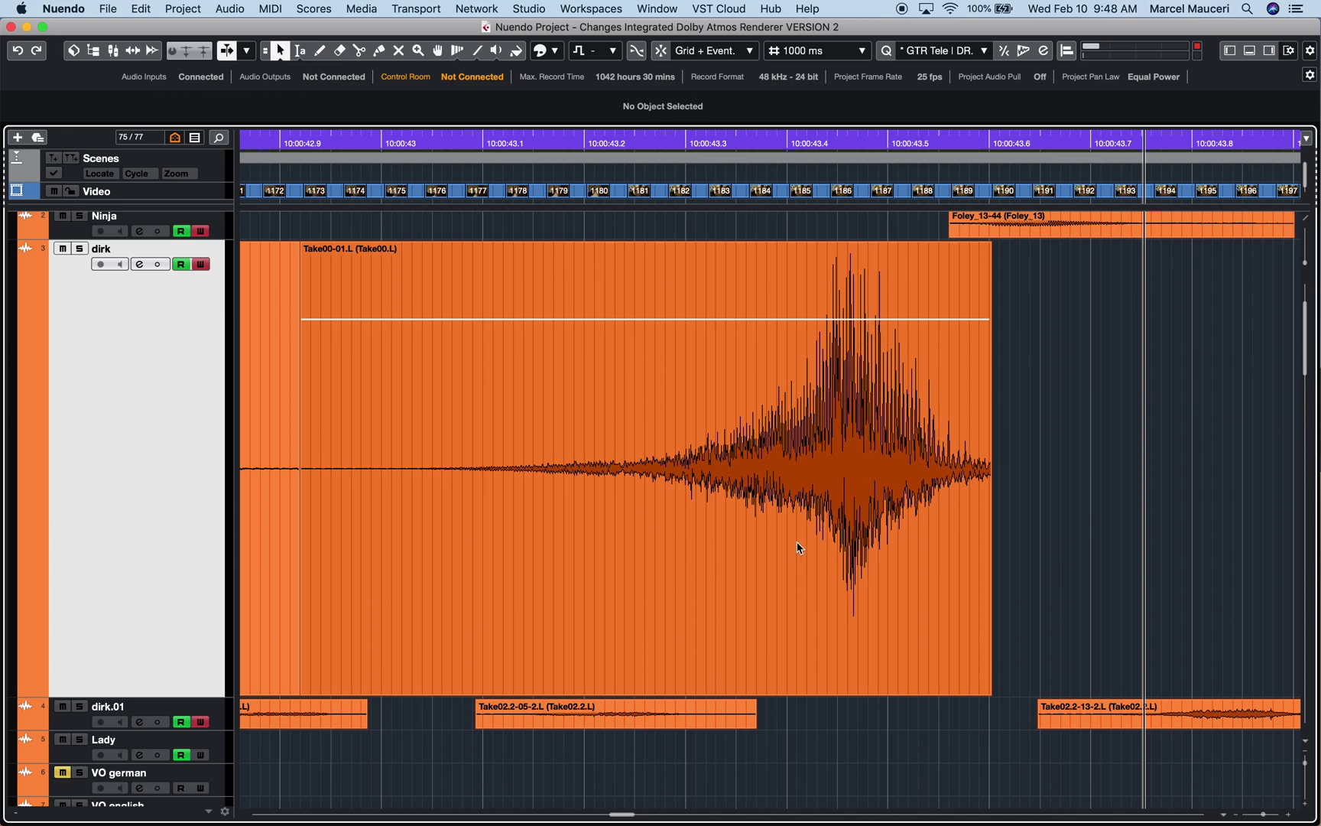
pyautogui.press('super+comma')
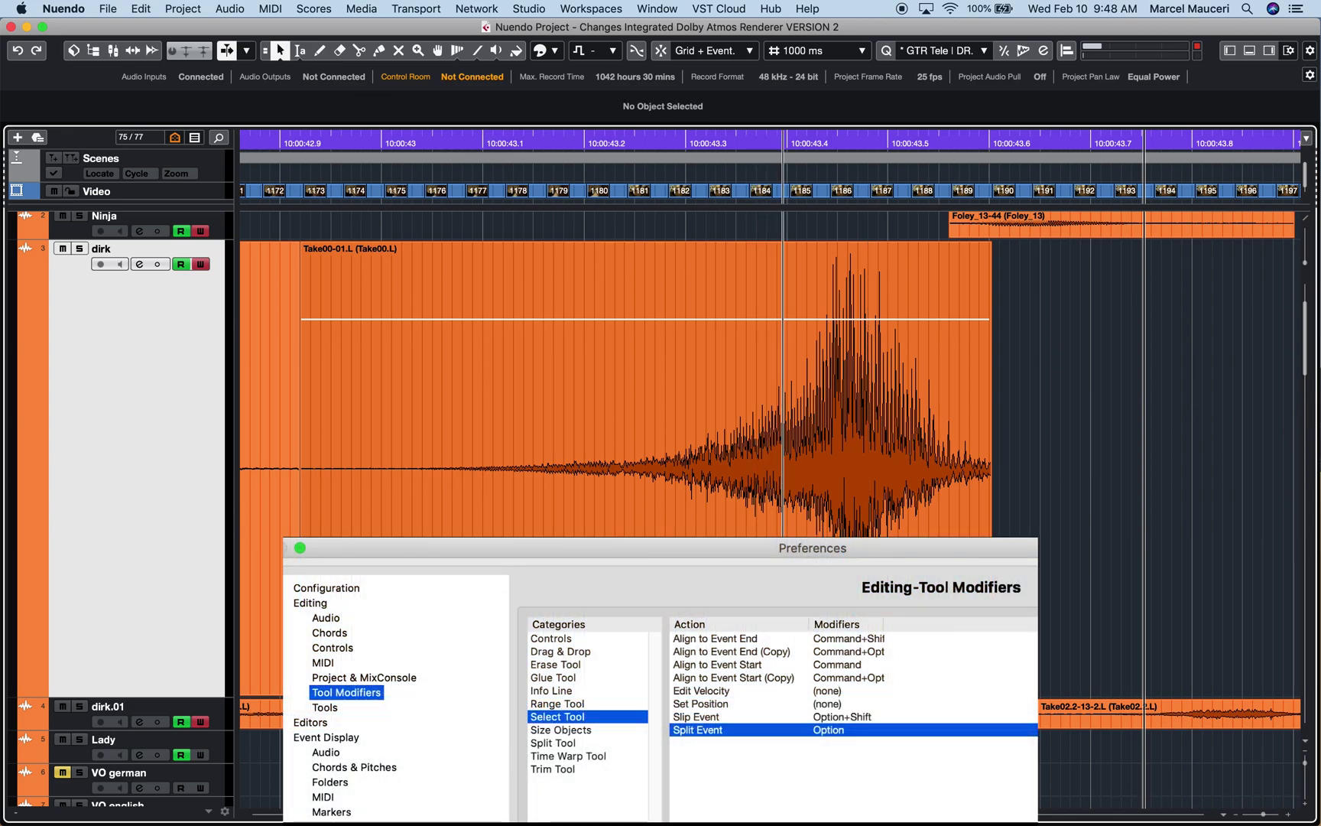
# Split the dirk event at three points and copy one piece to 10:00:43.482
pyautogui.press('Escape')
pyautogui.keyDown('alt'); pyautogui.click(753, 581); pyautogui.keyUp('alt')
pyautogui.keyDown('alt'); pyautogui.click(659, 581); pyautogui.keyUp('alt')
pyautogui.keyDown('alt'); pyautogui.click(576, 591); pyautogui.keyUp('alt')
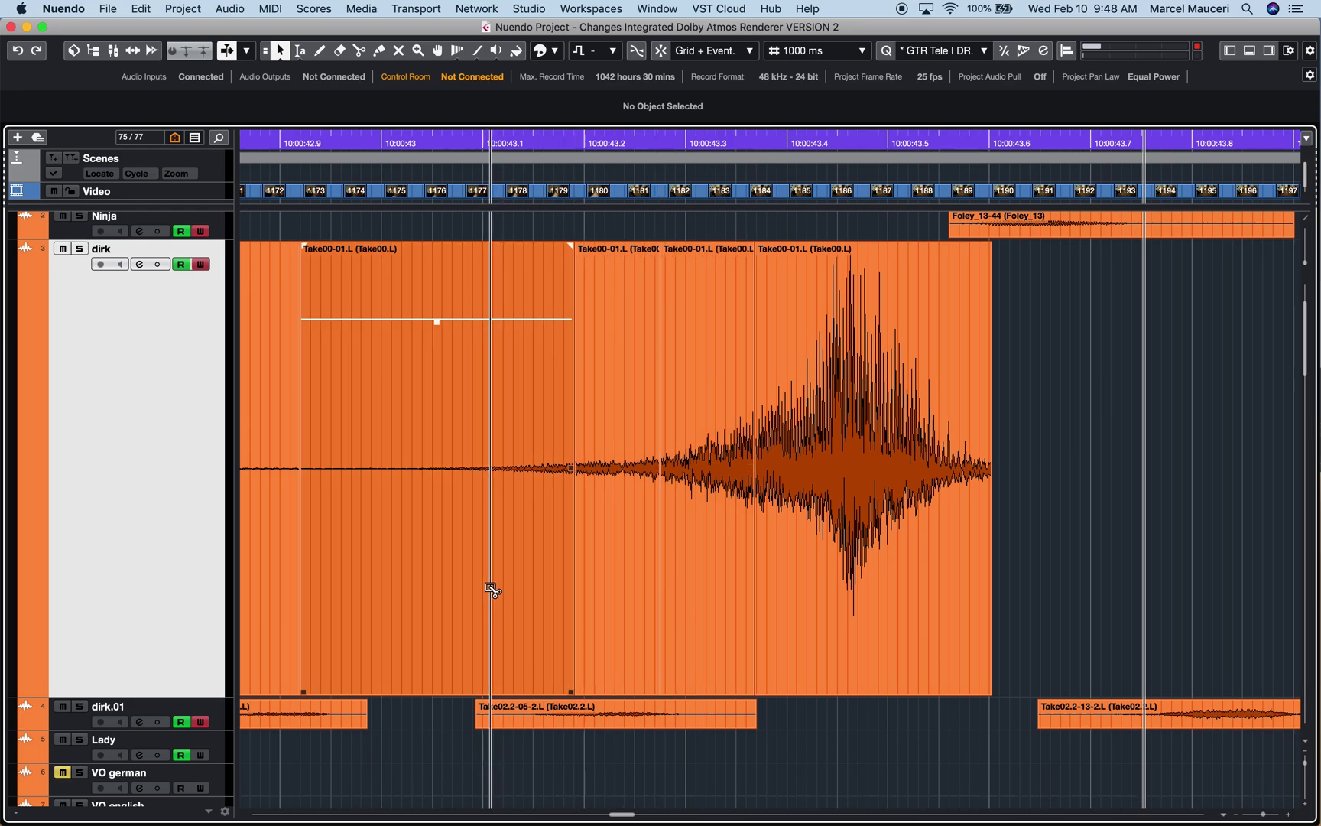
pyautogui.keyDown('alt'); pyautogui.click(490, 587); pyautogui.keyUp('alt')
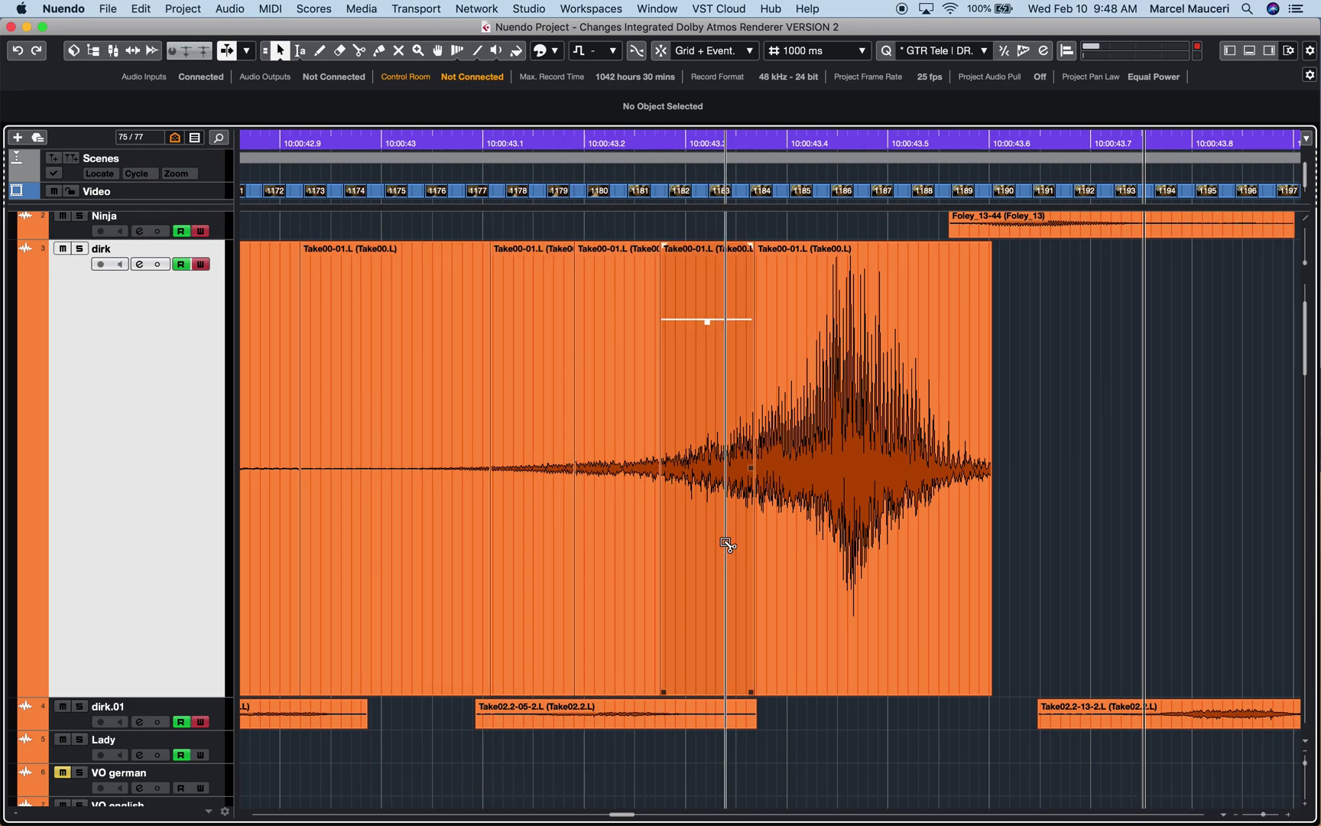
pyautogui.moveTo(726, 544); pyautogui.dragTo(1118, 537)
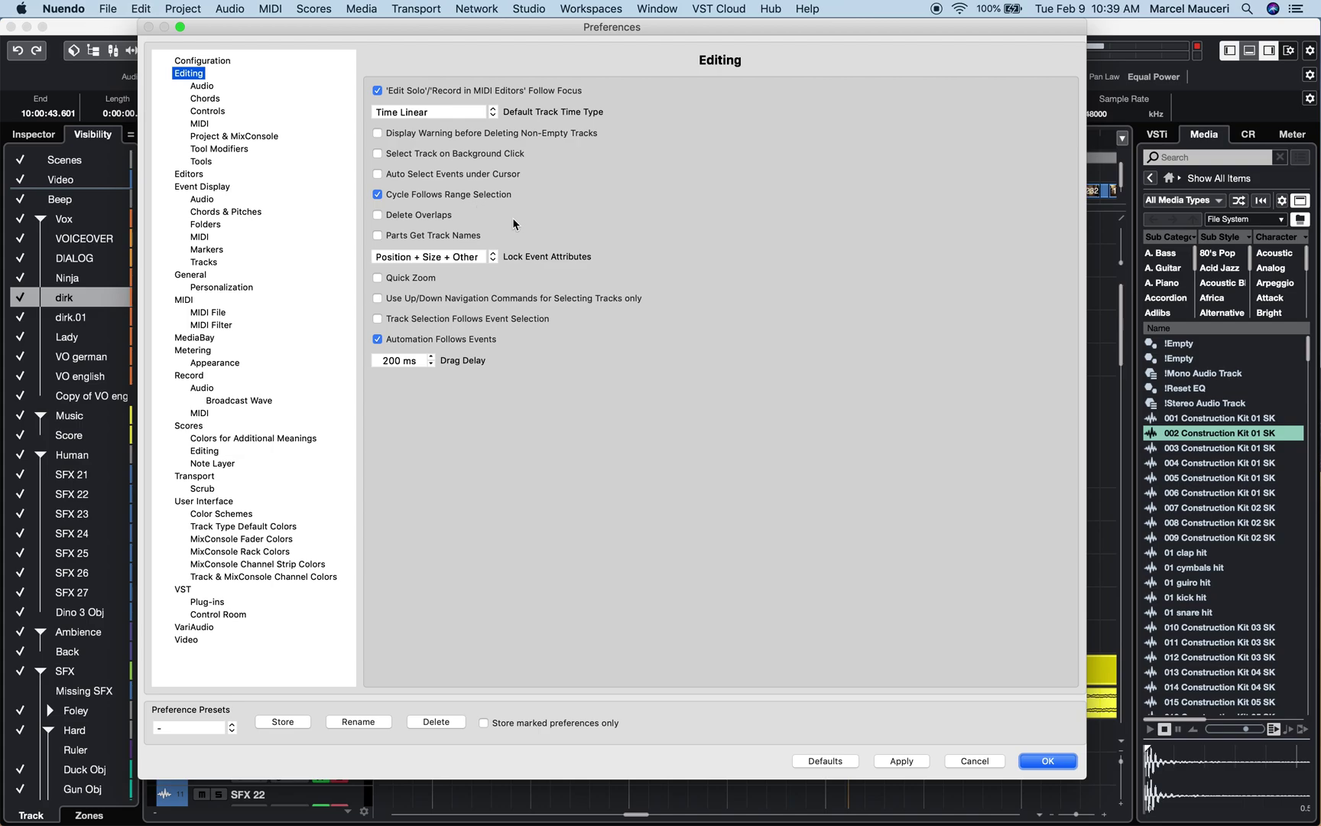
# Disable Cycle Follows Range Selection, redraw the cycle to about 10:00:43.7, and range-select on the dirk take
pyautogui.click(1047, 760)
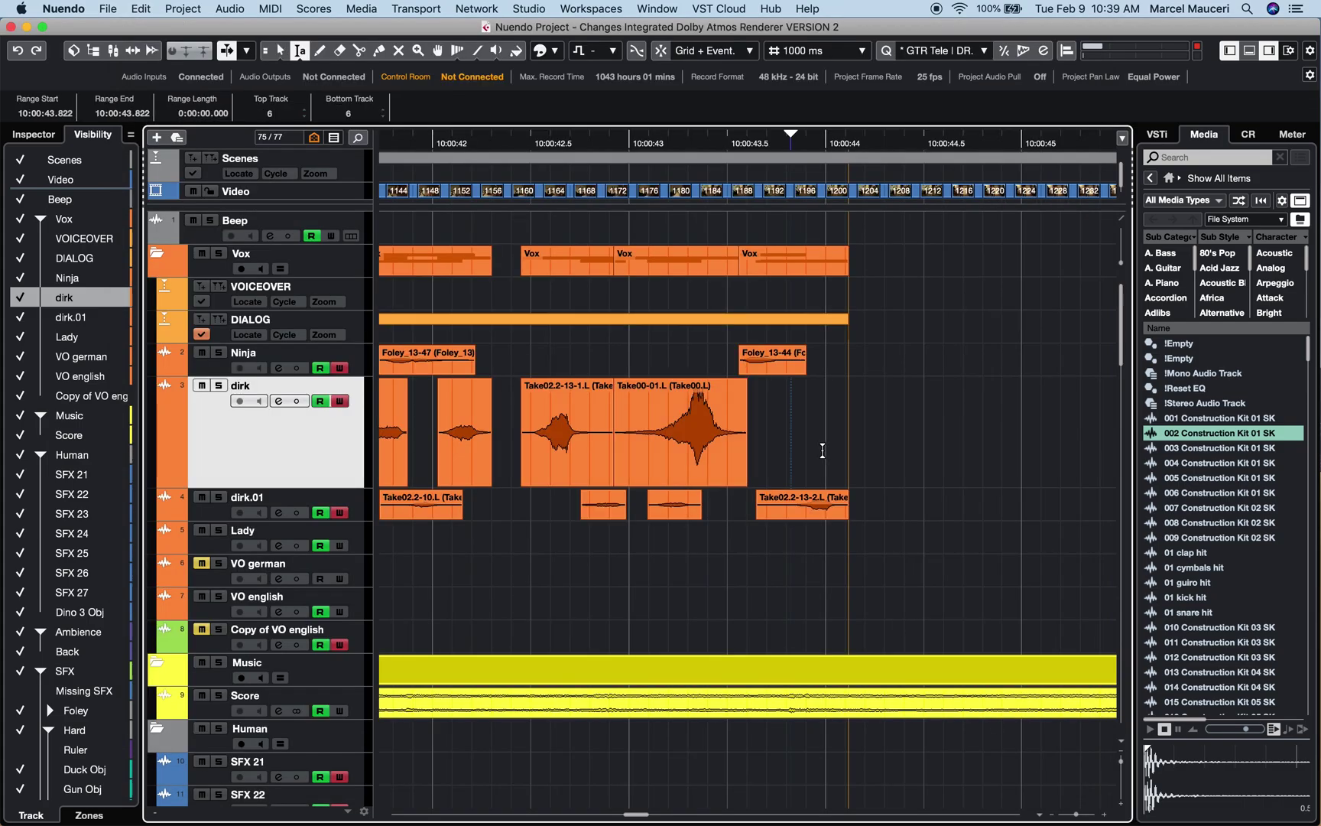
pyautogui.moveTo(803, 436); pyautogui.dragTo(923, 449)
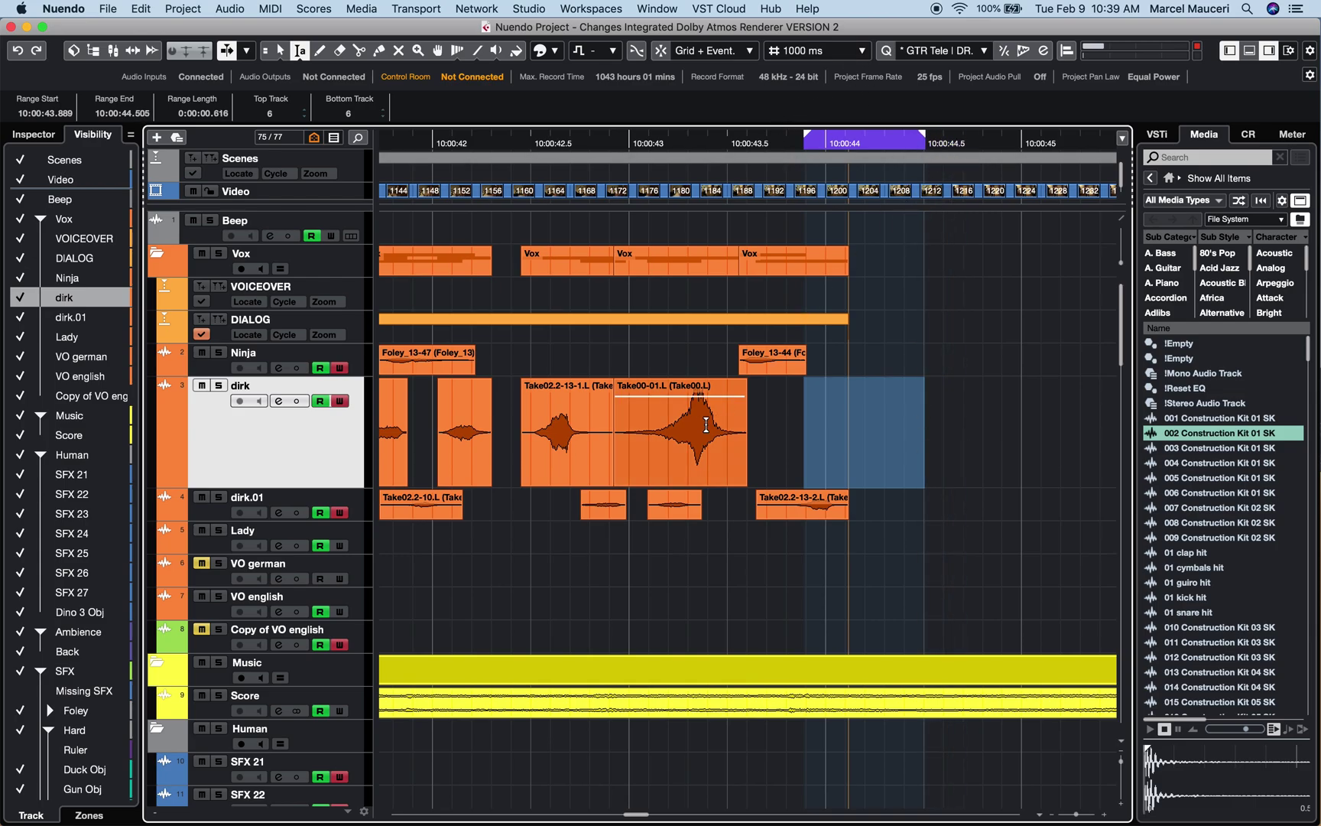
pyautogui.press('super+comma')
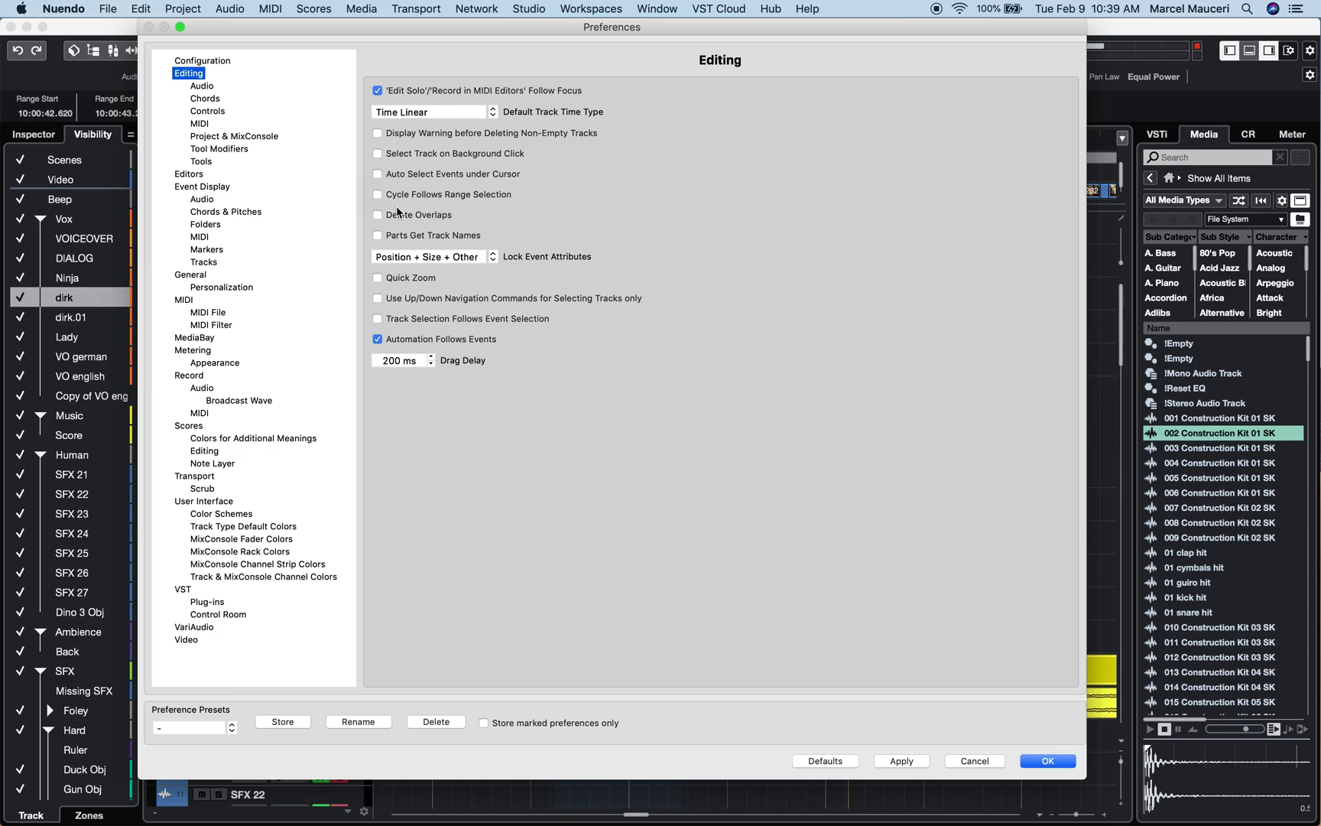
pyautogui.press('Return')
pyautogui.moveTo(516, 130); pyautogui.dragTo(780, 132)
pyautogui.click(552, 160)
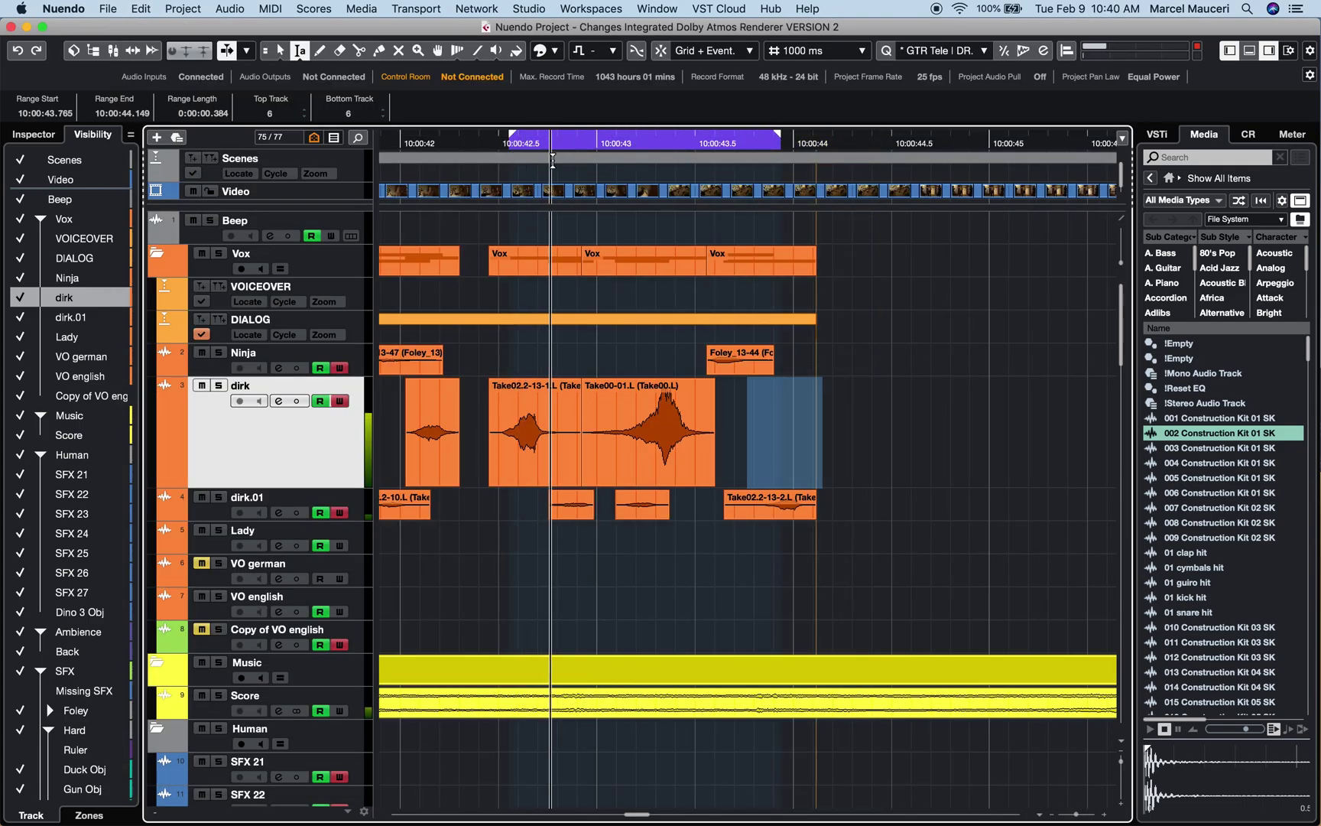